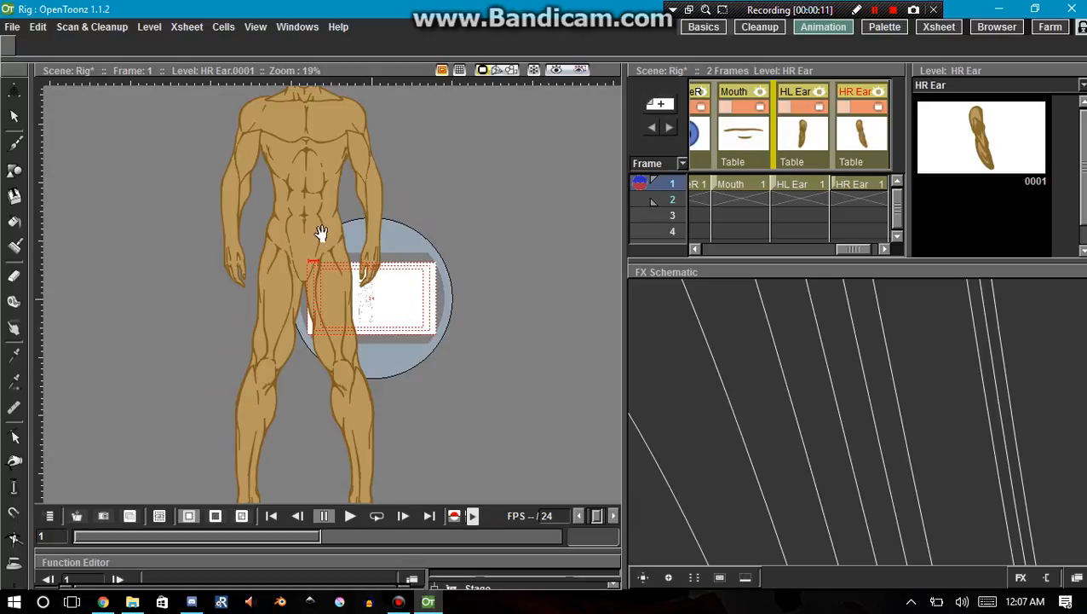
Switch the FX schematic to the stage schematic and move the Table node up beside the column of body-part nodes.
drag(323, 234, 406, 297)
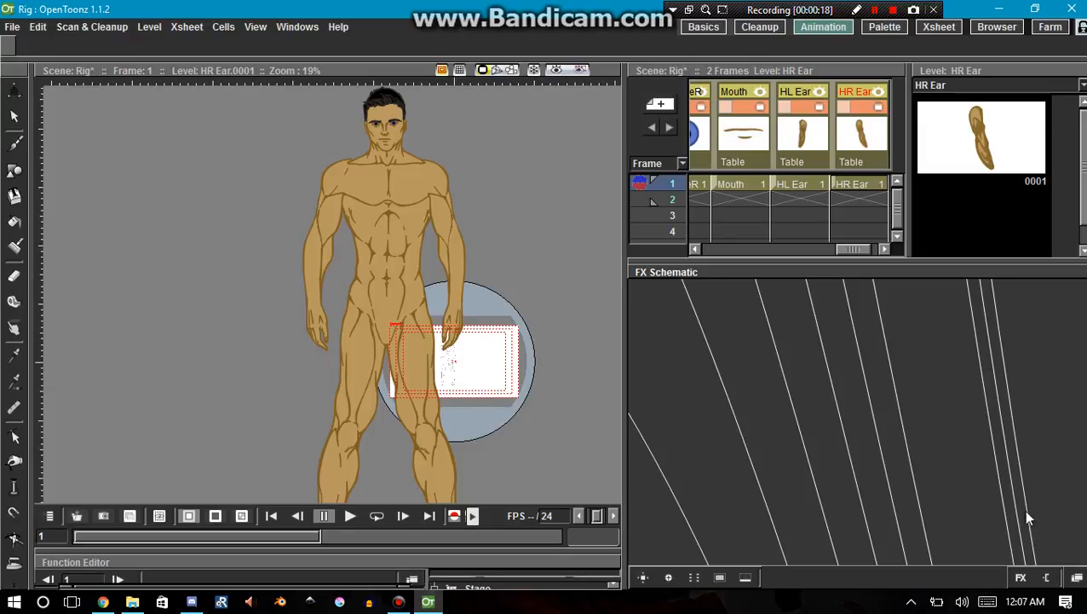
click(1076, 577)
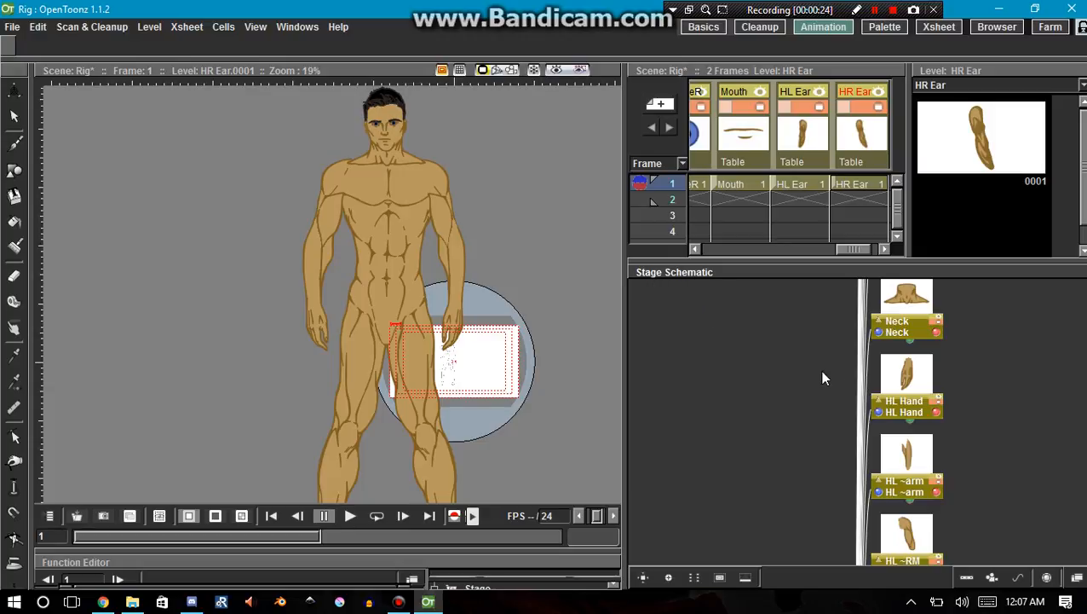
scroll(865, 378, down, 5)
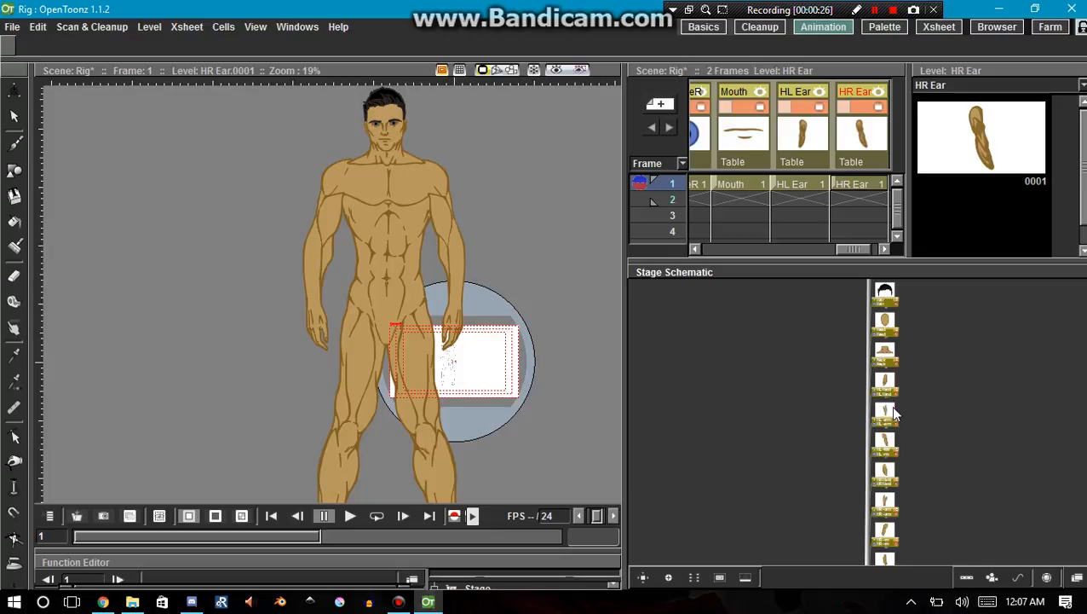
scroll(894, 414, down, 5)
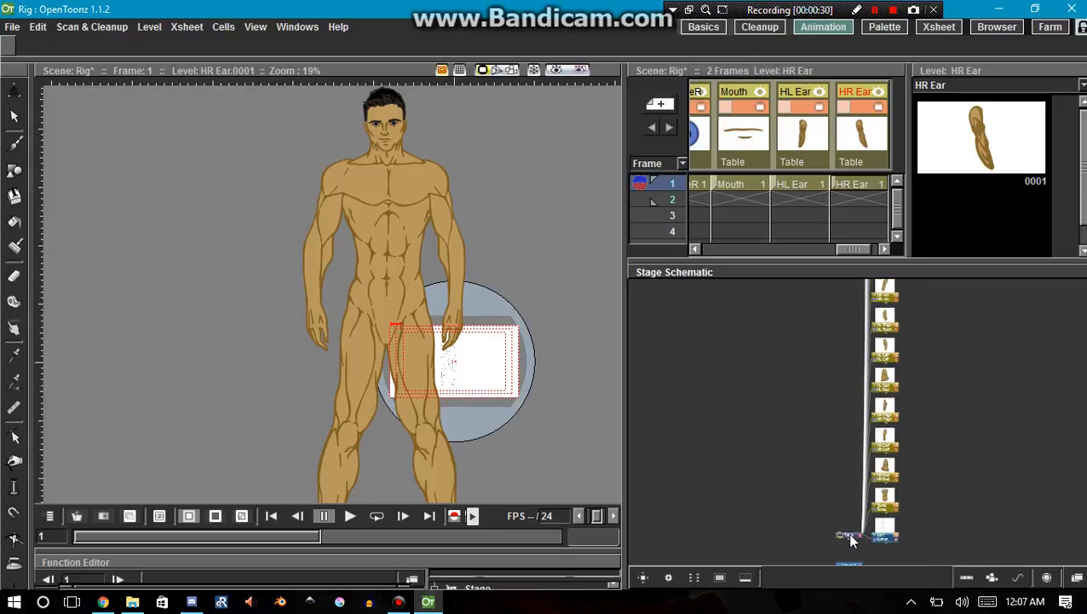
drag(850, 539, 820, 335)
scroll(882, 529, up, 8)
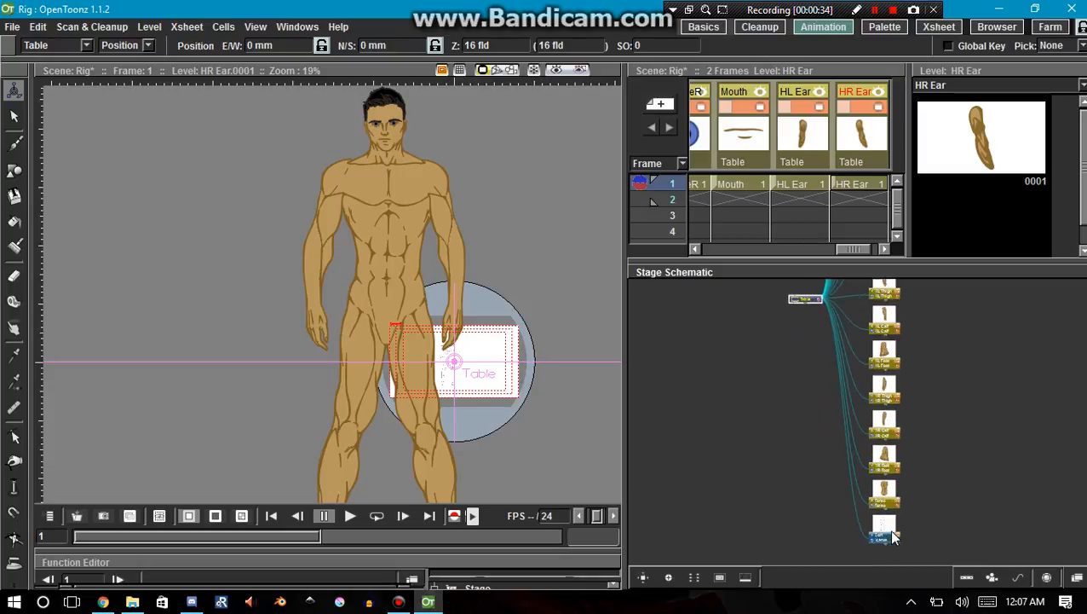
Examine the column of body-part nodes linked to Table, from Col1 and Torso up to HR Ear.
key(Up)
key(Up)
key(Up)
key(Up)
key(Up)
key(Up)
key(Up)
key(Up)
key(Up)
key(Up)
key(Up)
key(Up)
key(Up)
key(Up)
key(Up)
key(Up)
key(Up)
key(Up)
key(Up)
key(Up)
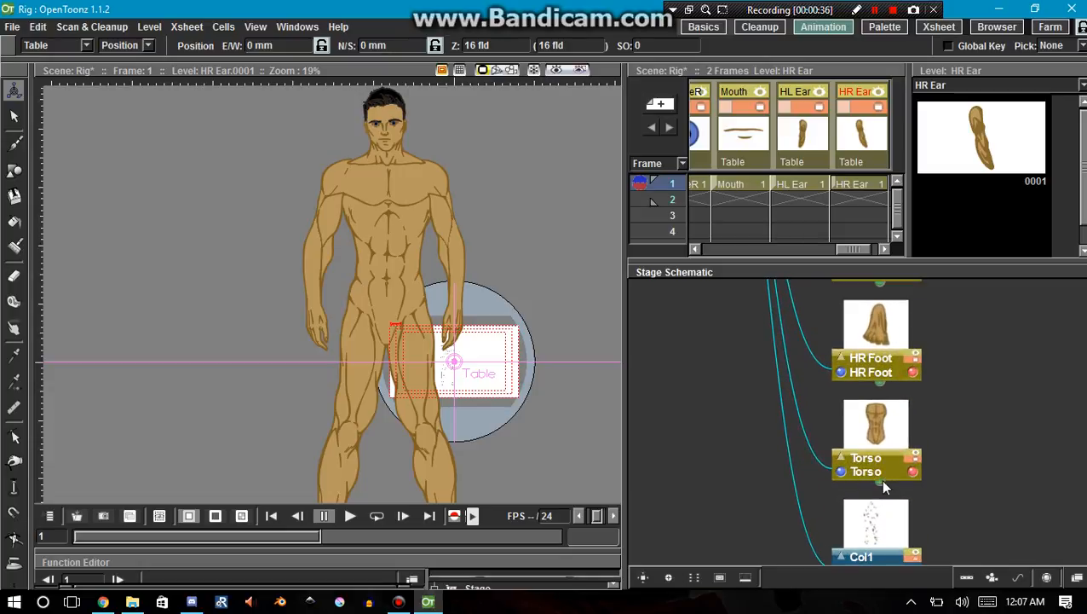
key(Up)
key(Up)
key(Up)
key(Up)
key(Up)
key(Up)
key(Up)
key(Up)
key(Up)
key(Up)
key(Up)
key(Up)
key(Up)
key(Up)
key(Up)
key(Up)
key(Up)
key(Up)
key(Up)
key(Up)
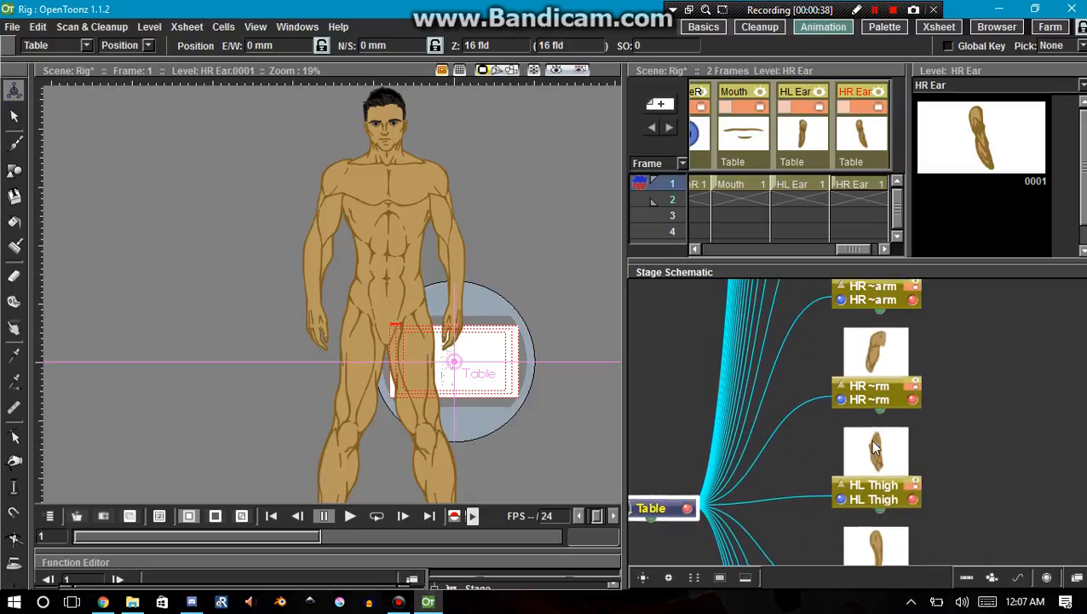
key(Up)
key(Up)
key(Up)
key(Up)
key(Up)
key(Up)
key(Up)
key(Up)
key(Up)
key(Up)
key(Up)
key(Up)
key(Up)
key(Up)
key(Up)
key(Up)
key(Up)
key(Up)
key(Up)
key(Up)
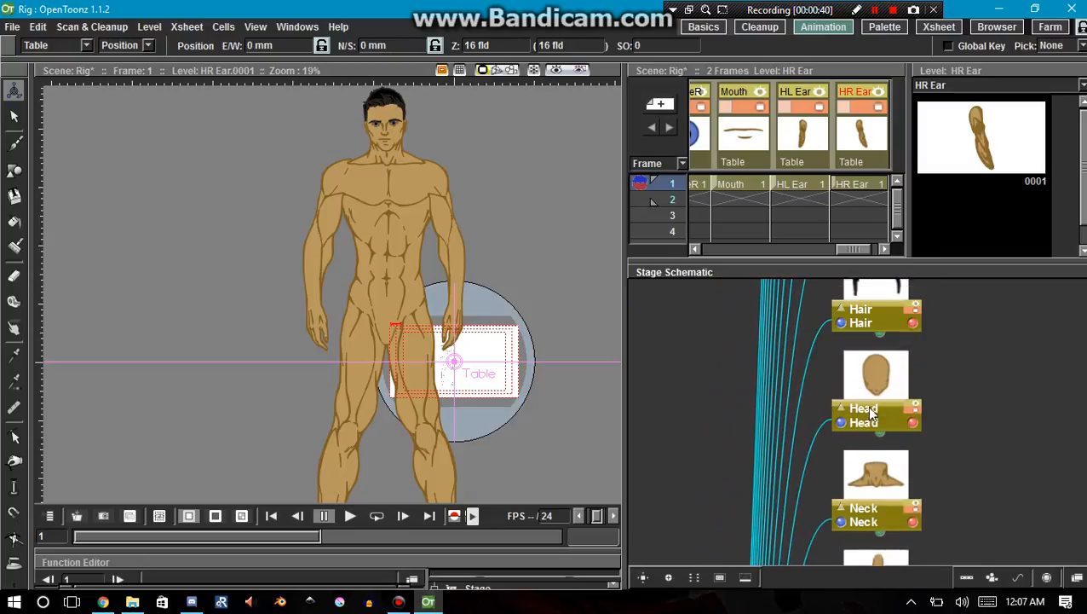
key(Up)
key(Up)
key(Up)
key(Up)
key(Up)
key(Up)
key(Up)
key(Up)
key(Up)
key(Up)
key(Up)
key(Up)
key(Up)
key(Up)
key(Up)
key(Up)
key(Up)
key(Up)
key(Up)
key(Up)
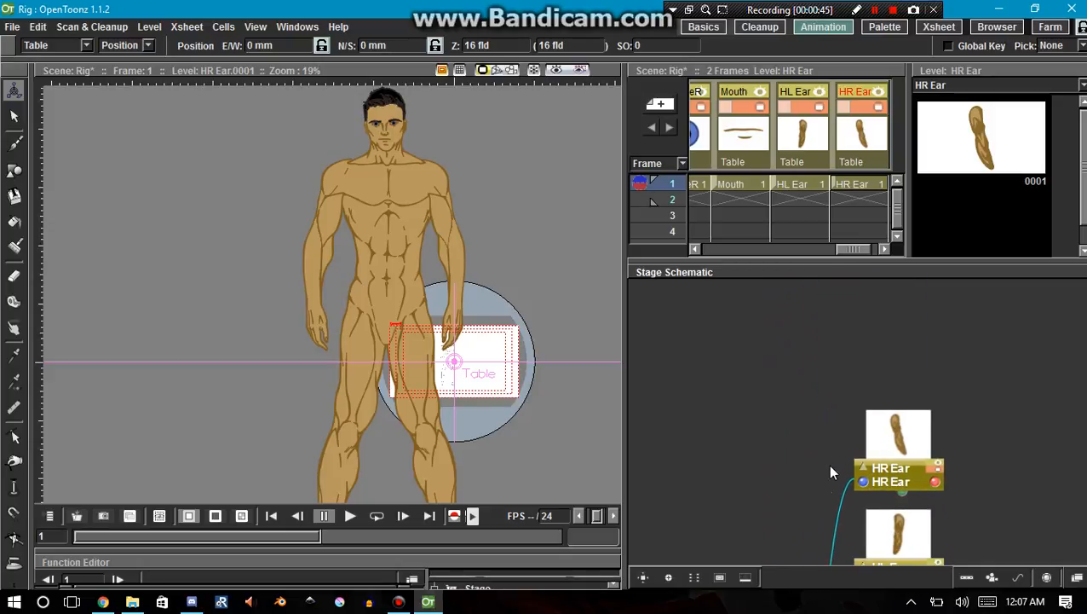
Examine how the Table node links to the arm, thigh, calf and foot nodes in the stage schematic.
scroll(827, 464, down, 8)
scroll(706, 501, down, 5)
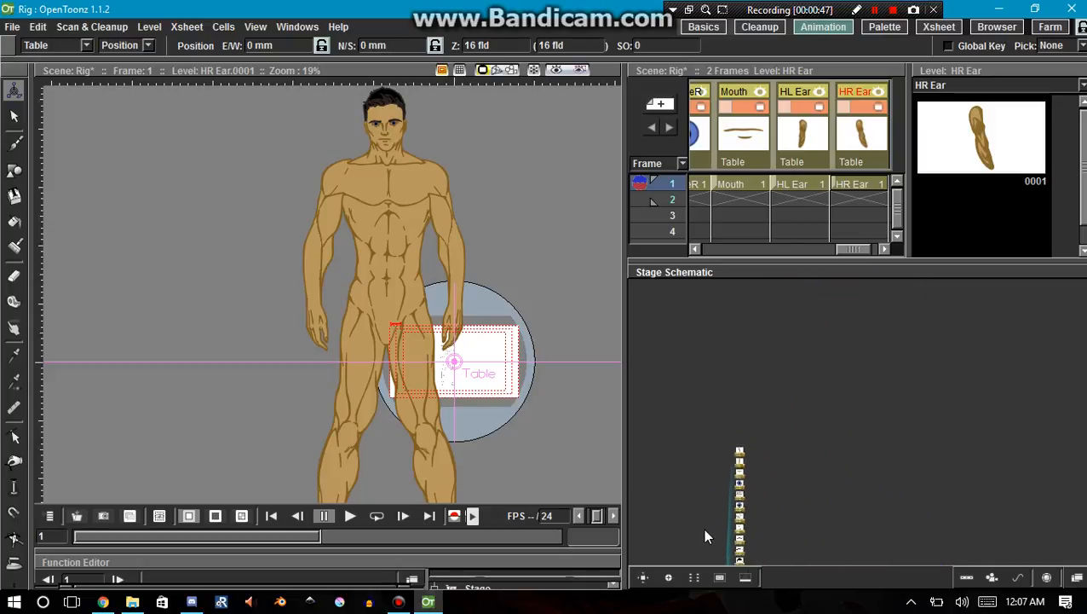
scroll(706, 545, up, 6)
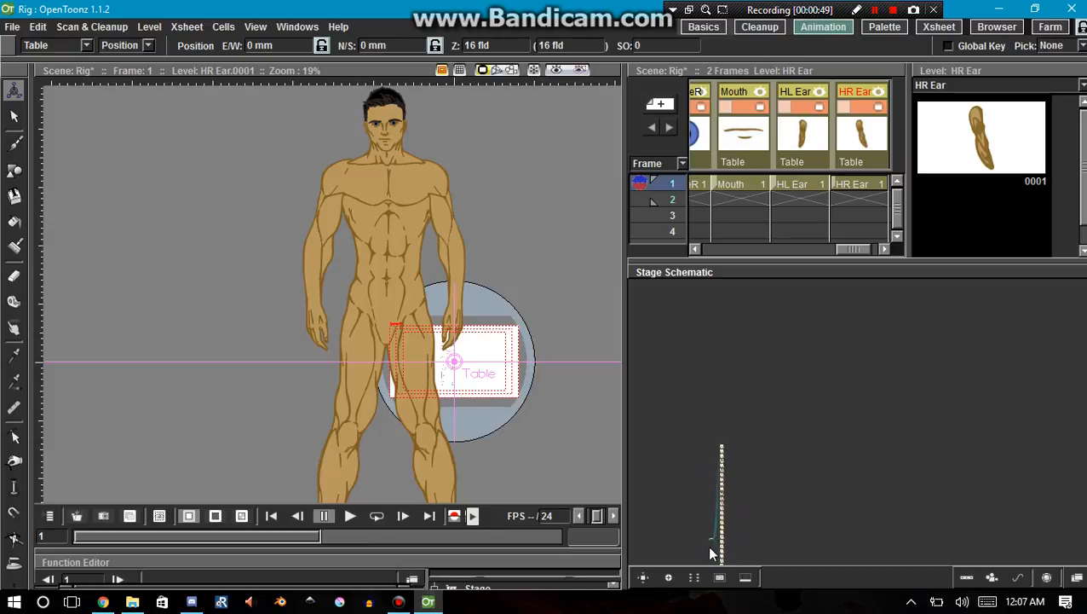
scroll(716, 543, up, 5)
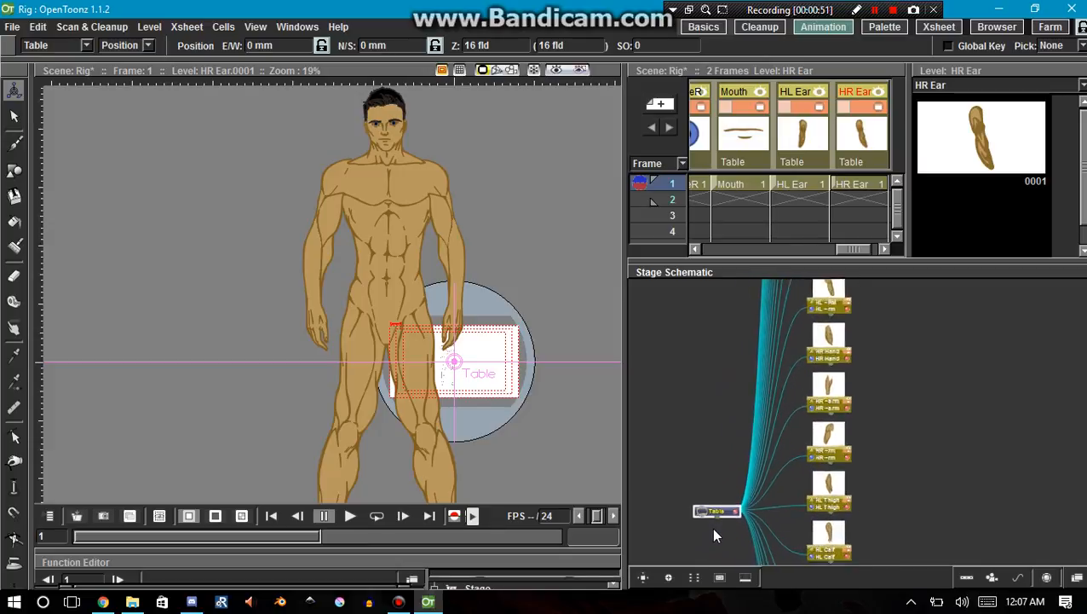
key(Down)
key(Down)
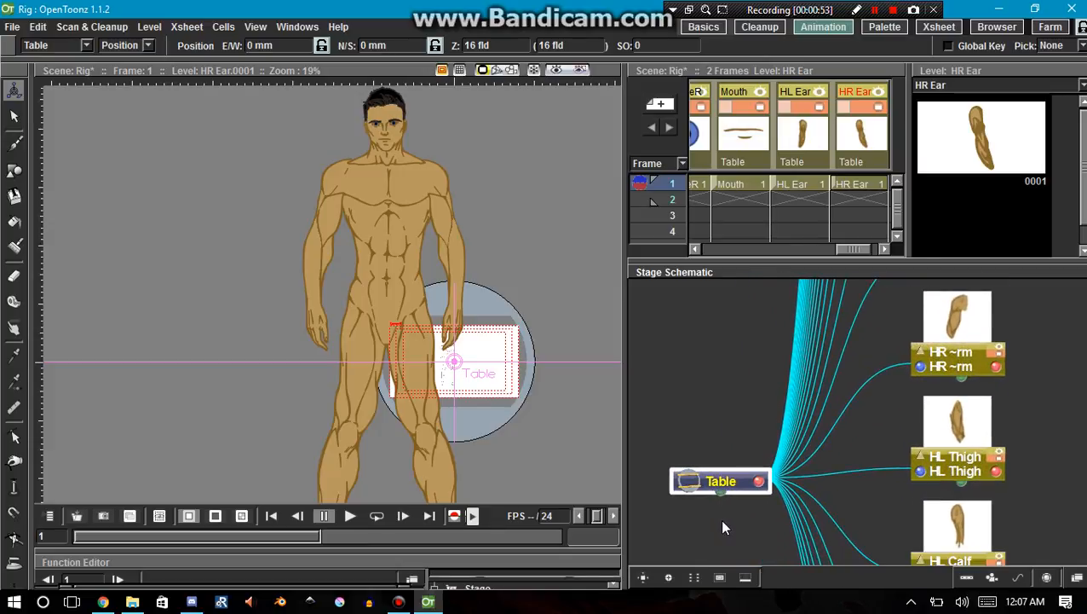
key(Up)
key(Right)
key(Right)
key(Right)
key(Right)
key(Right)
key(Right)
key(Right)
key(Down)
key(Down)
key(Down)
key(Down)
key(Down)
key(Down)
key(Down)
key(Down)
key(Down)
key(Down)
key(Down)
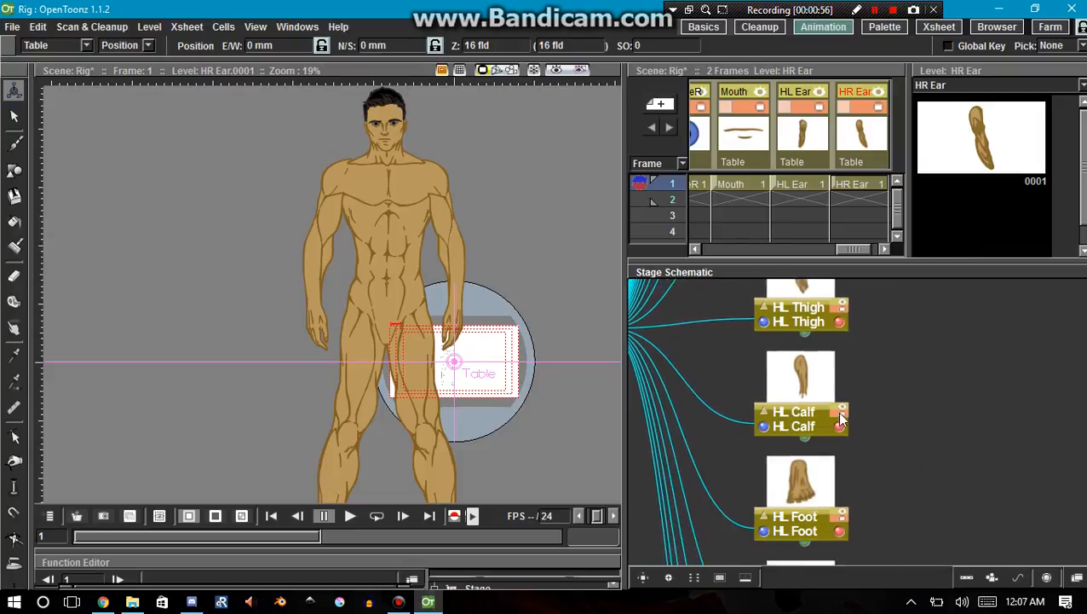
key(Down)
key(Down)
key(Down)
key(Down)
key(Down)
key(Down)
key(Down)
key(Down)
key(Down)
key(Down)
key(Down)
key(Down)
key(Down)
key(Down)
key(Down)
key(Down)
key(Down)
key(Down)
key(Down)
key(Down)
key(Left)
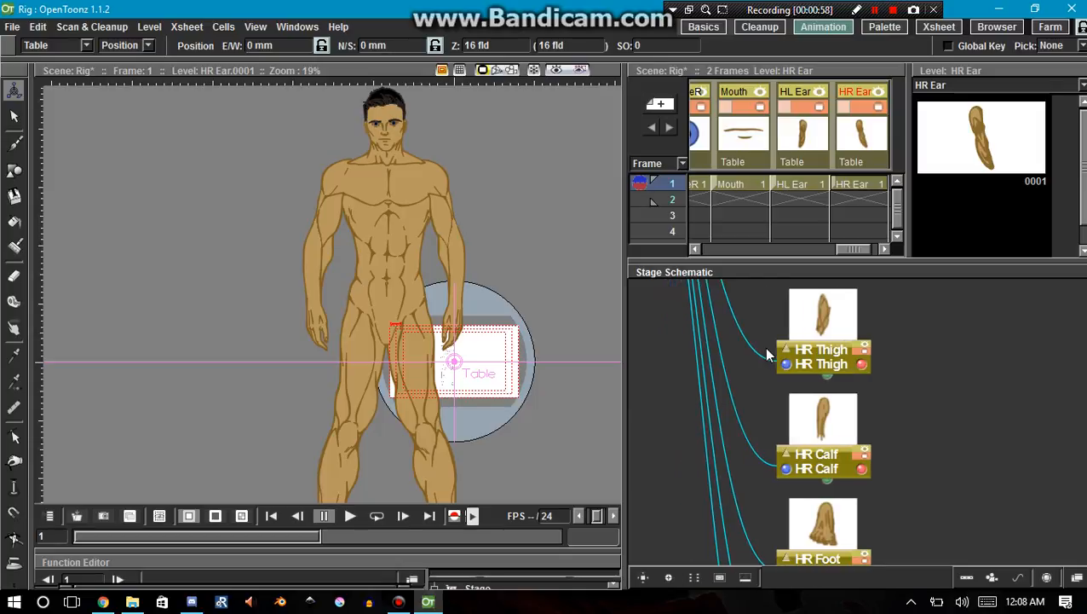
Move the Table node farther left, away from the column of body-part nodes, to spread out its links.
key(Left)
key(Left)
key(Left)
key(Left)
key(Left)
key(Left)
key(Up)
key(Up)
key(Up)
key(Up)
key(Up)
key(Up)
key(Up)
key(Up)
key(Up)
key(Up)
key(Up)
key(Up)
key(Up)
key(Up)
key(Up)
key(Up)
key(Up)
key(Up)
key(Up)
key(Up)
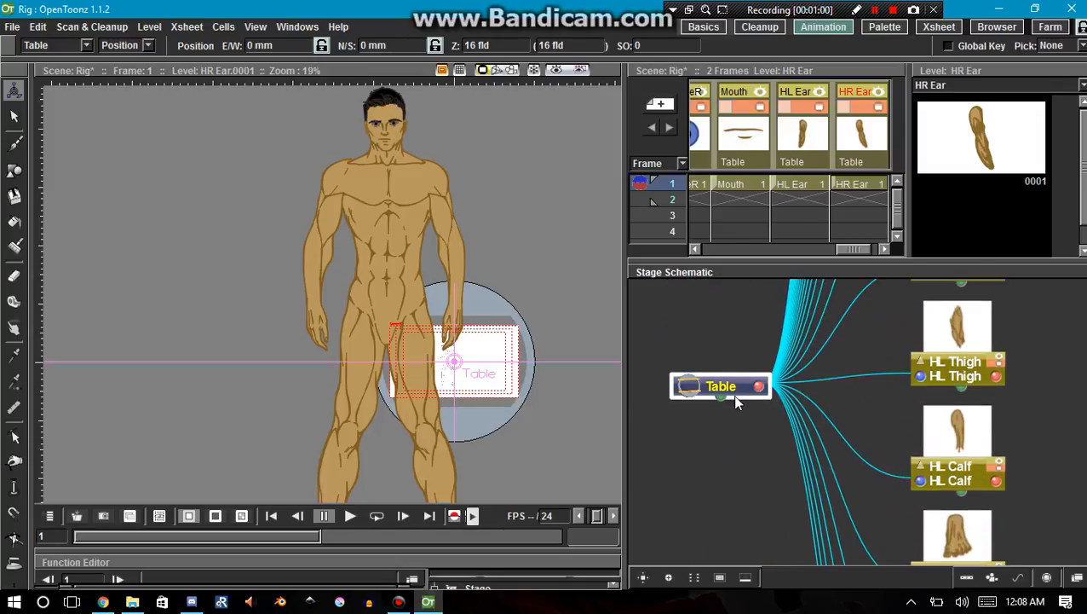
mouse_move(726, 388)
mouse_down()
mouse_move(633, 392)
mouse_move(744, 397)
mouse_move(720, 398)
mouse_up()
key(Right)
key(Right)
key(Right)
key(Right)
key(Right)
key(Right)
key(Right)
key(Right)
key(Right)
key(Right)
key(Right)
key(Right)
key(Right)
key(Down)
key(Down)
key(Down)
key(Down)
key(Down)
key(Down)
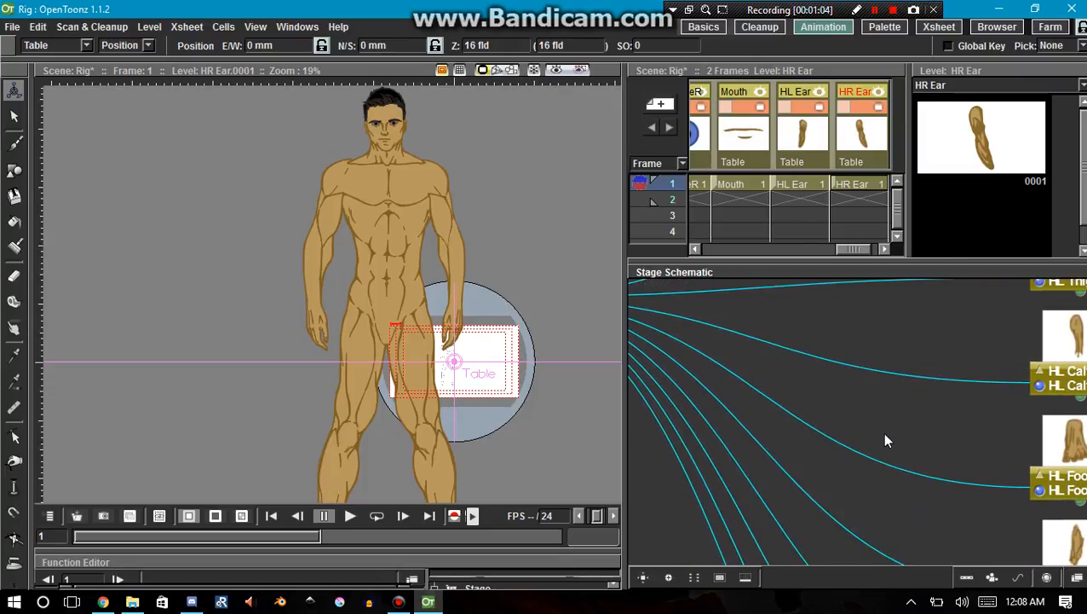
scroll(882, 441, down, 2)
scroll(883, 447, down, 5)
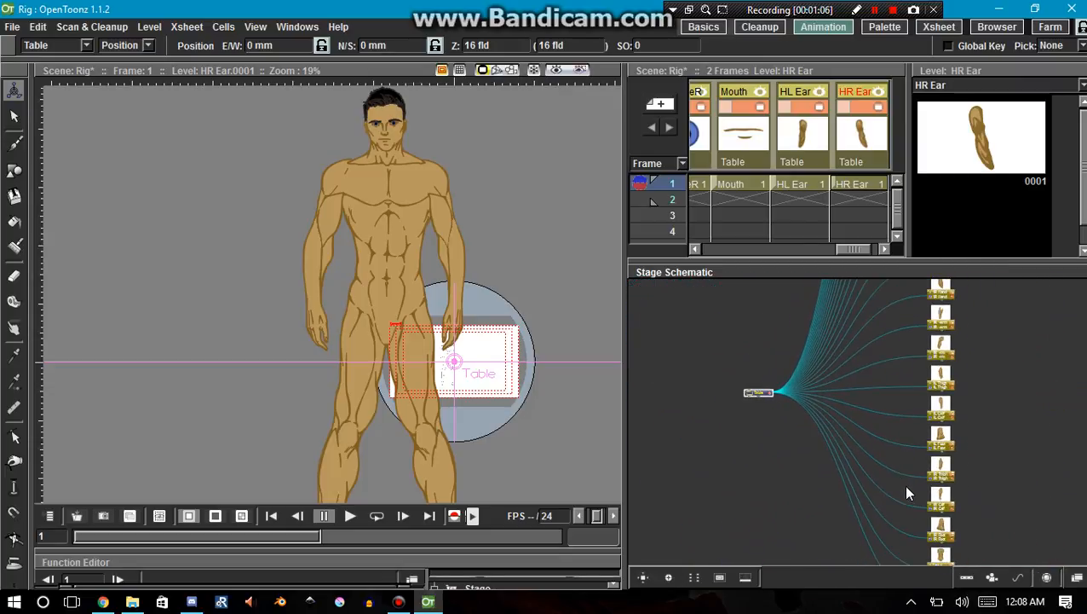
Select the Torso column in the xsheet and the matching Torso node in the stage schematic.
key(Right)
key(Down)
key(Down)
key(Down)
key(Down)
key(Up)
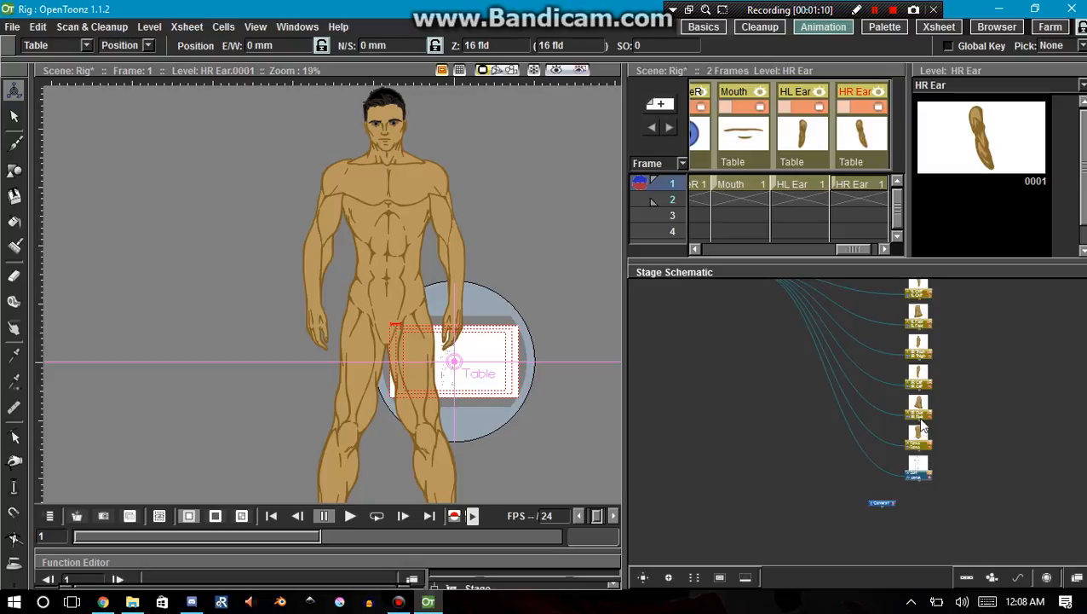
scroll(929, 452, up, 5)
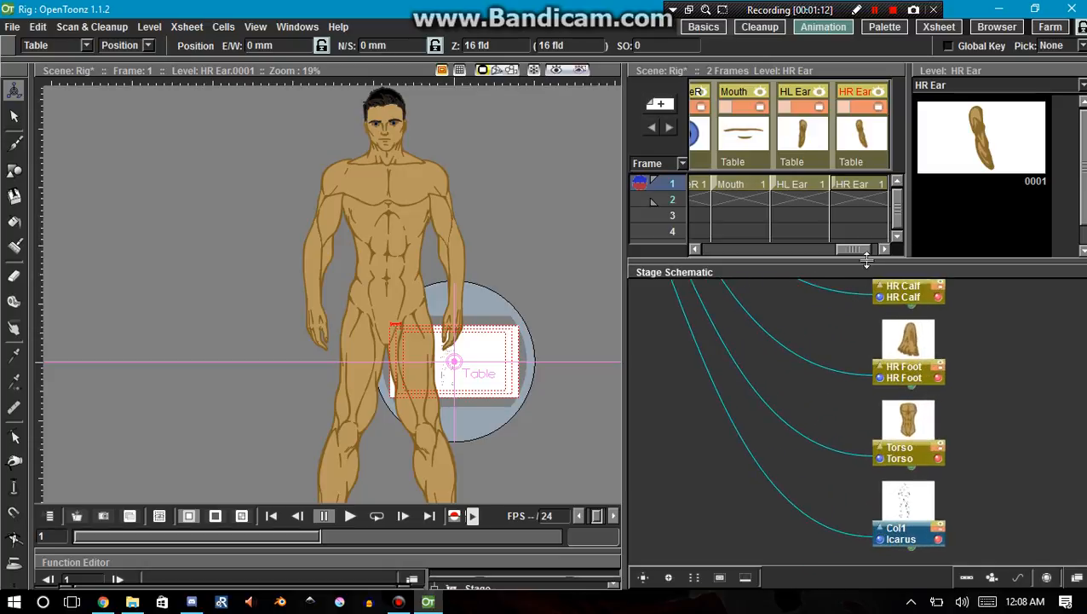
drag(856, 249, 707, 251)
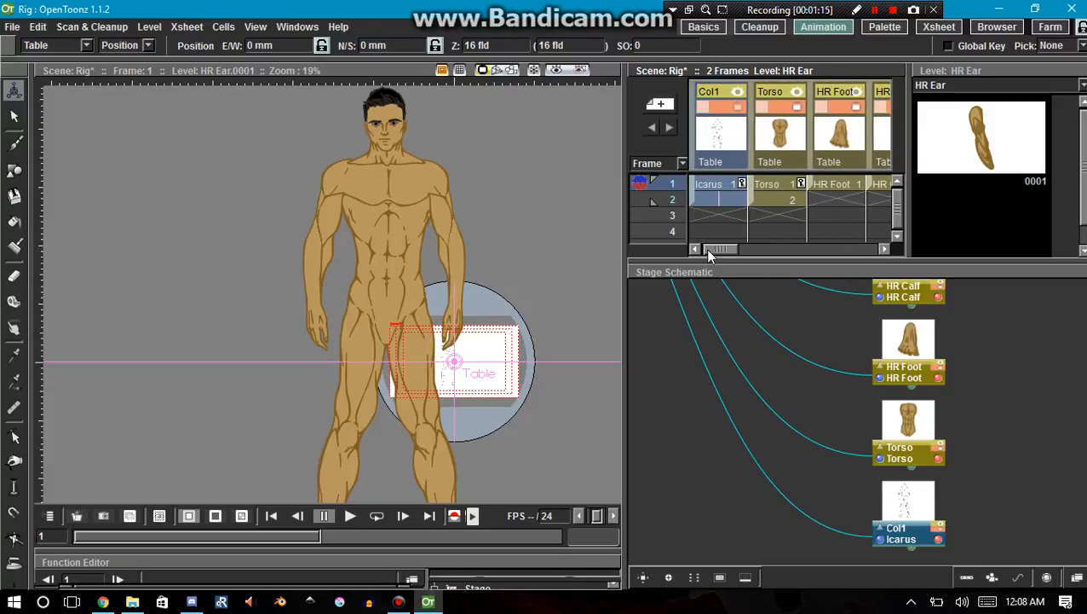
click(776, 150)
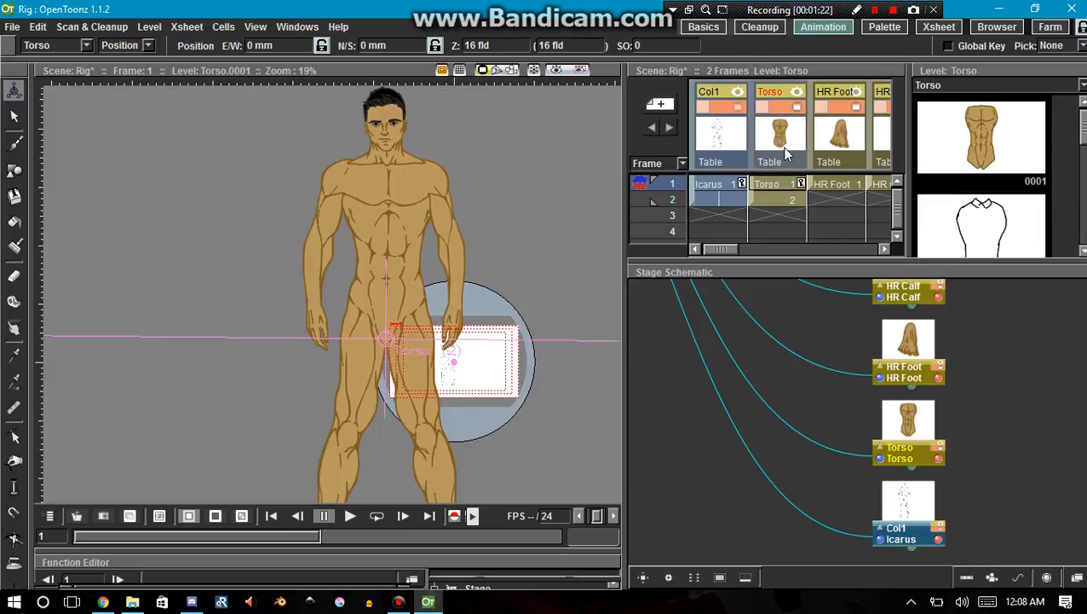
click(901, 438)
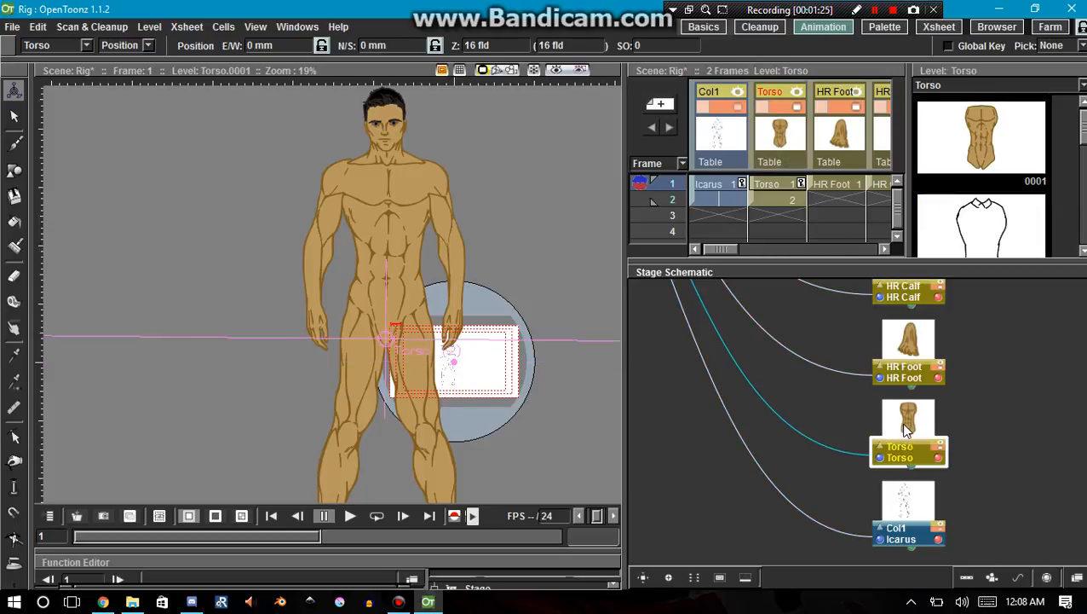
Select the HR Foot, HR Calf and HR Thigh columns in turn to compare them with their stage schematic nodes.
drag(713, 249, 727, 239)
click(743, 145)
key(Up)
key(Up)
key(Up)
key(Up)
key(Up)
key(Up)
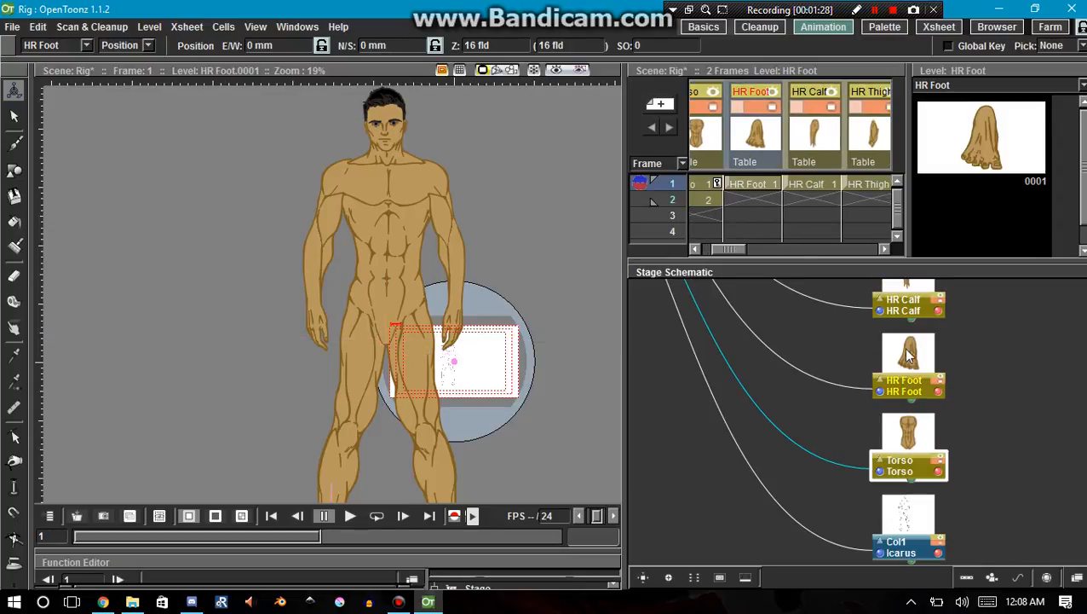
click(806, 127)
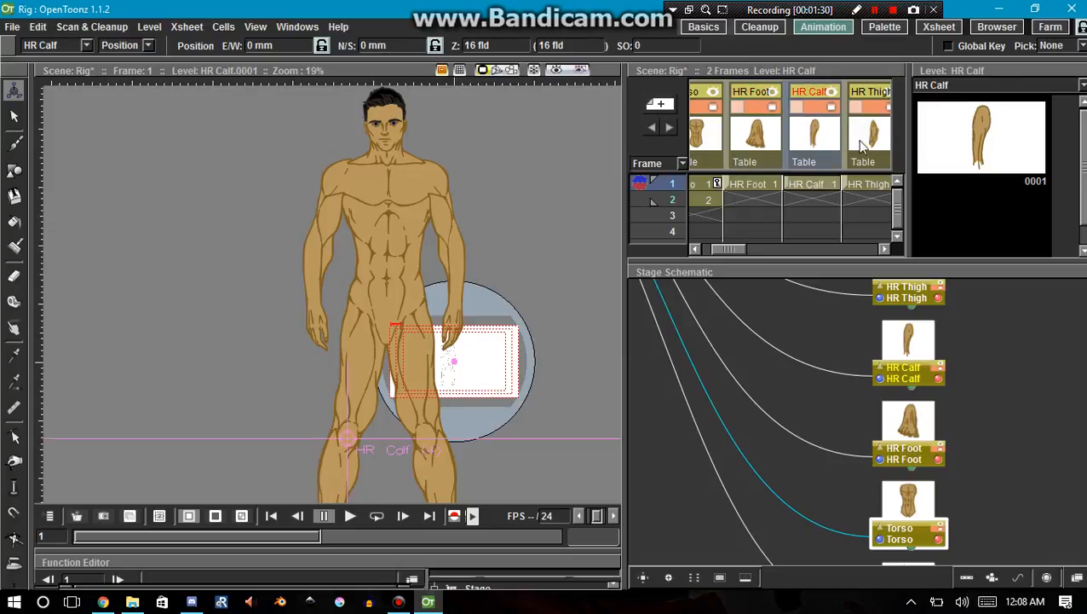
click(865, 144)
key(Up)
Compare the order of the left leg and right arm nodes in the schematic with the xsheet columns.
key(Up)
key(Up)
key(Up)
key(Up)
key(Up)
key(Up)
key(Up)
key(Up)
key(Up)
key(Up)
key(Up)
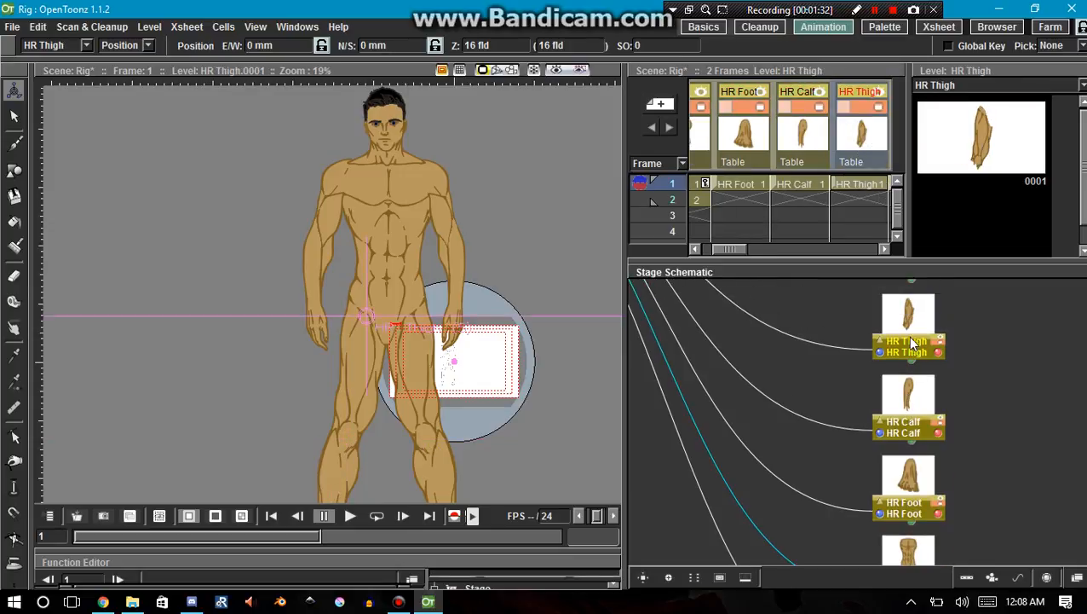
key(Up)
key(Up)
key(Up)
key(Up)
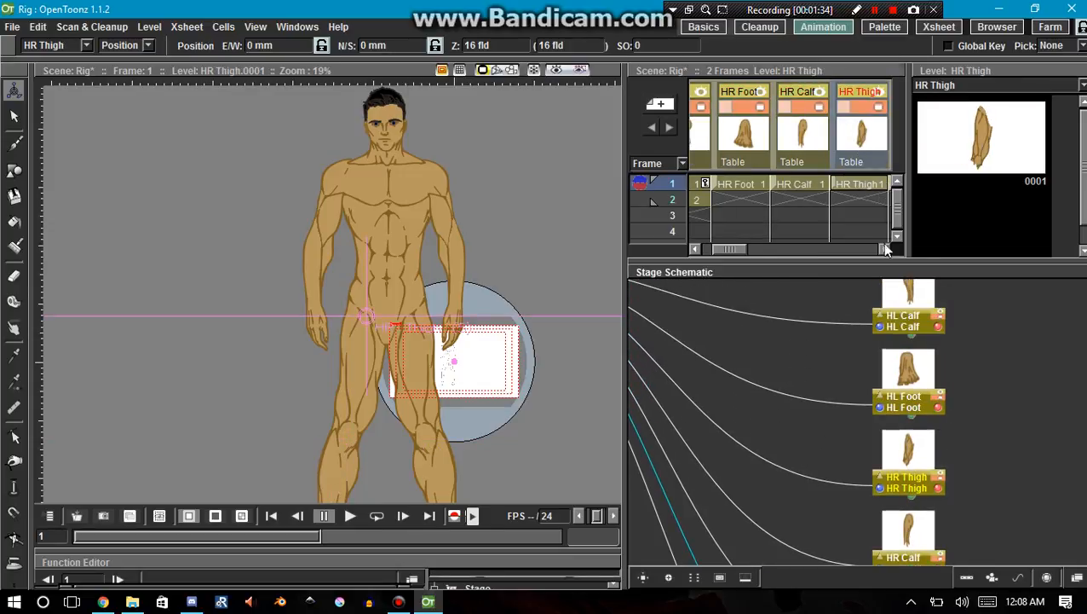
key(Up)
key(Up)
key(Up)
key(Up)
key(Up)
key(Up)
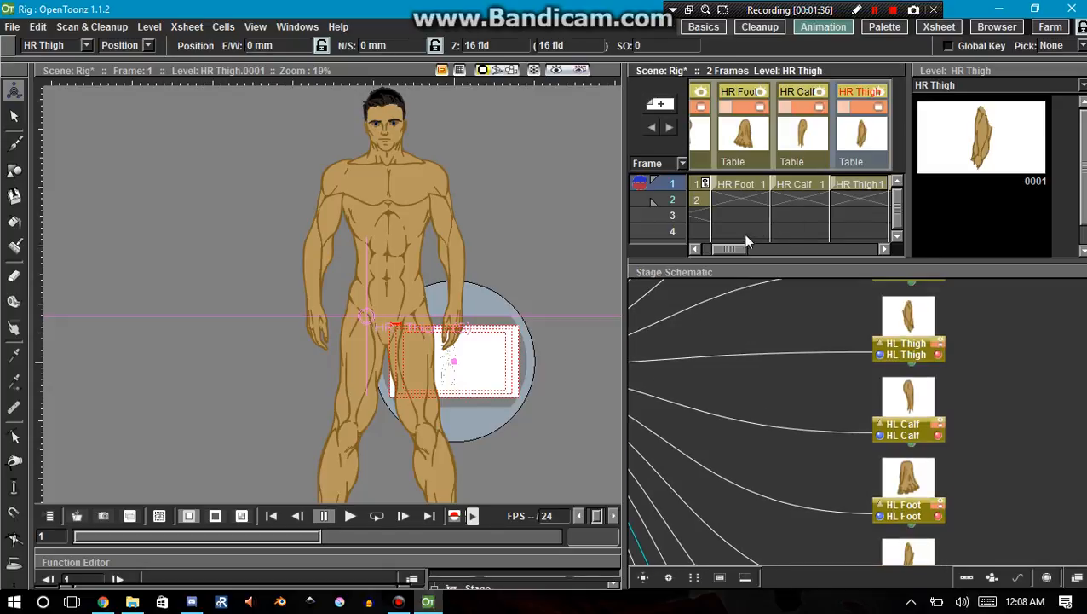
drag(735, 249, 773, 251)
key(Up)
key(Up)
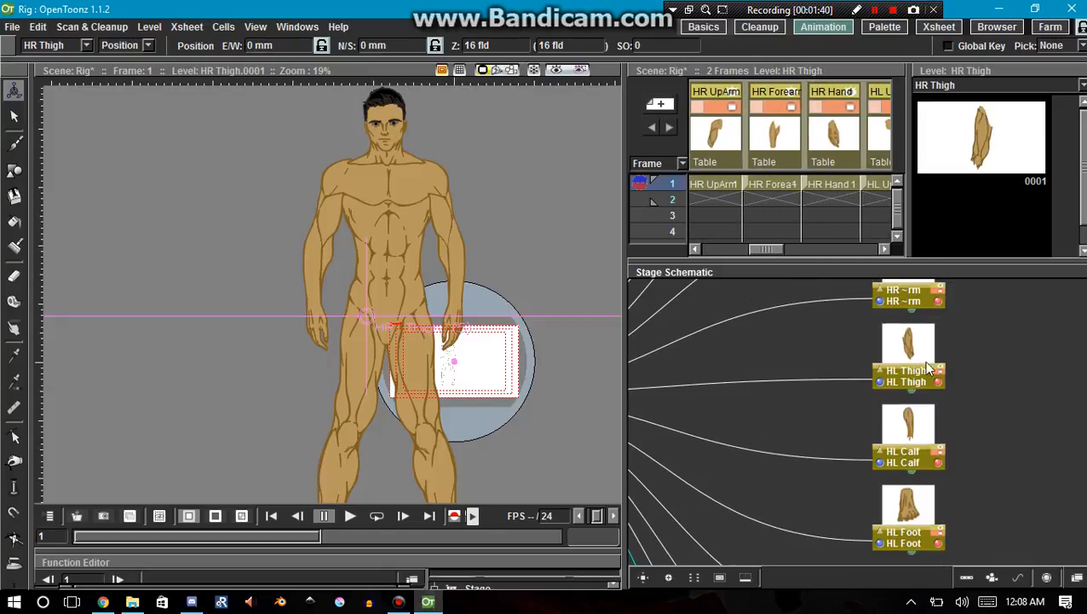
key(Up)
key(Up)
key(Down)
key(Down)
key(Down)
key(Down)
key(Down)
key(Down)
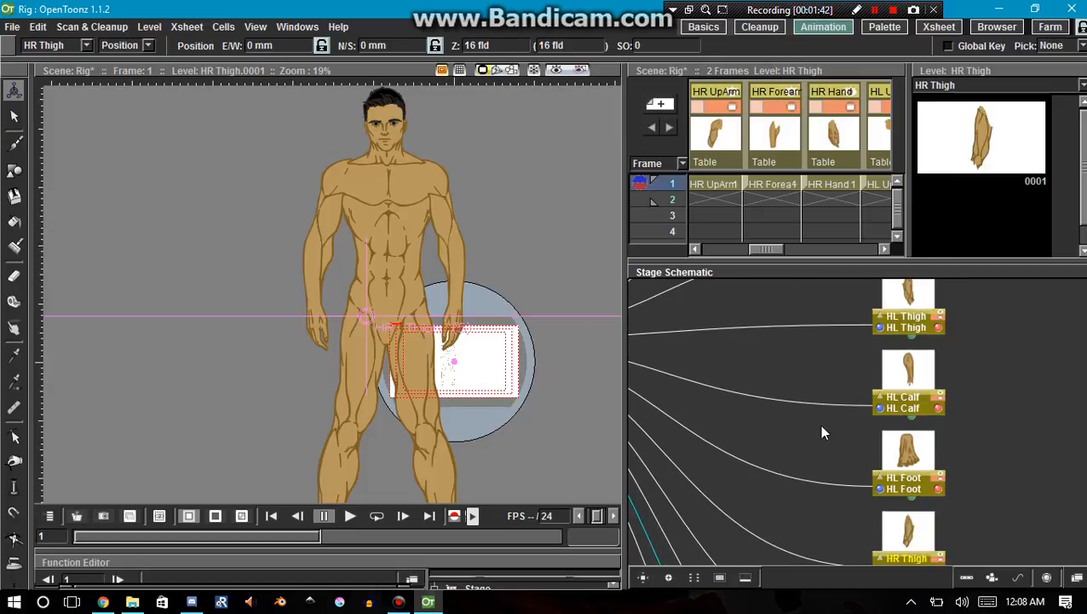
scroll(822, 432, down, 3)
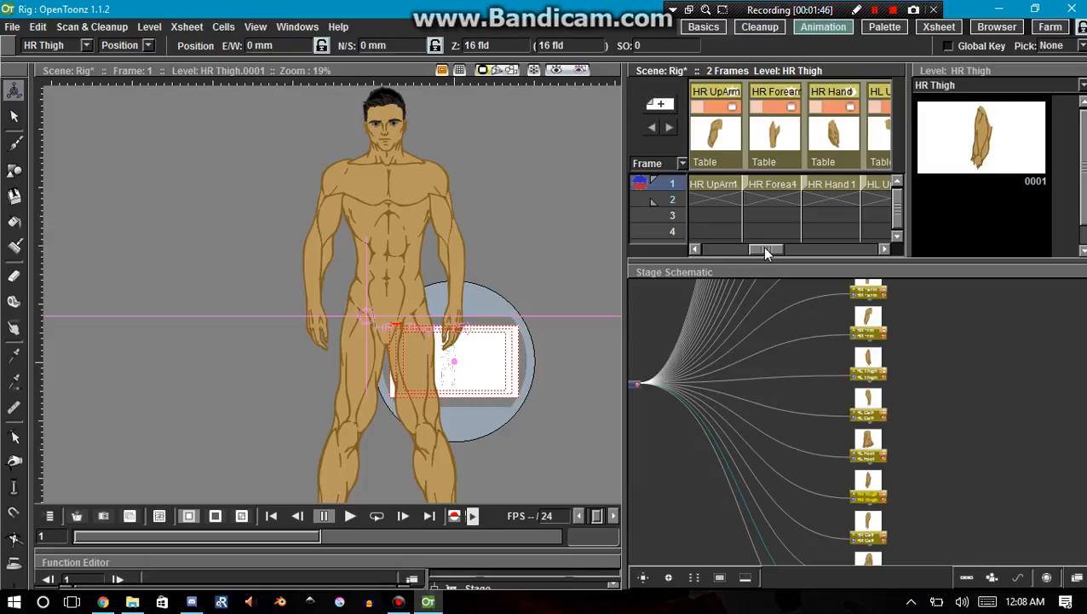
Select the Torso column in the xsheet and switch the viewer to the 3D view.
drag(762, 246, 724, 249)
click(711, 150)
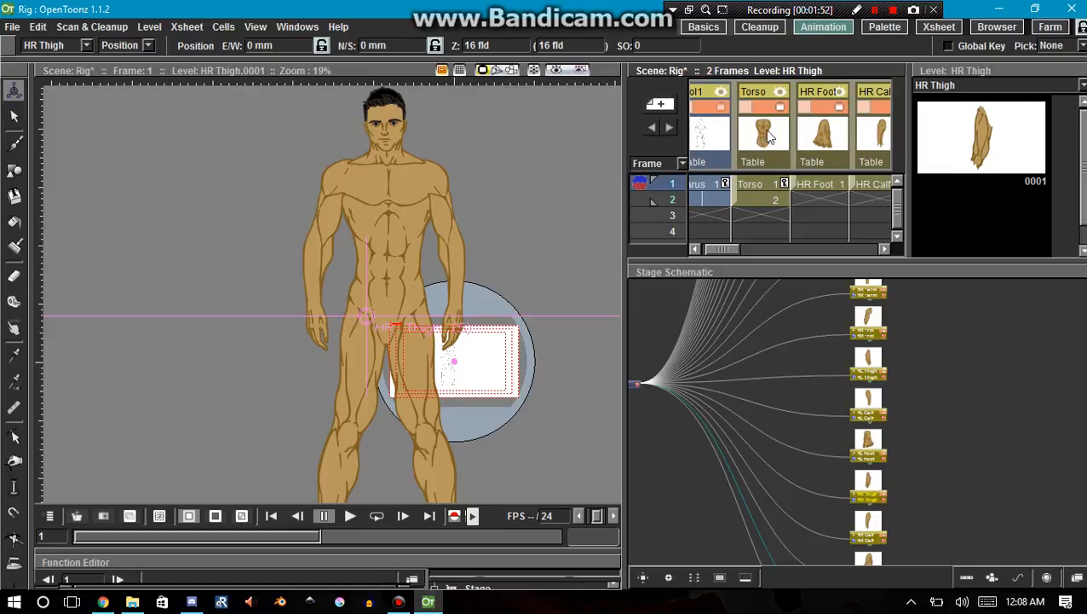
click(823, 151)
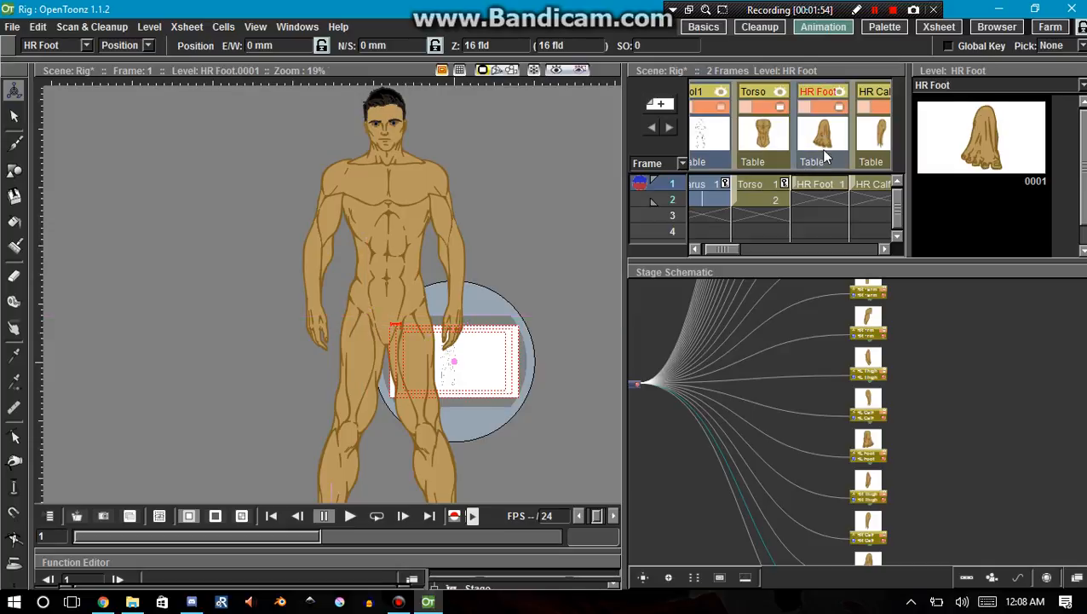
click(764, 141)
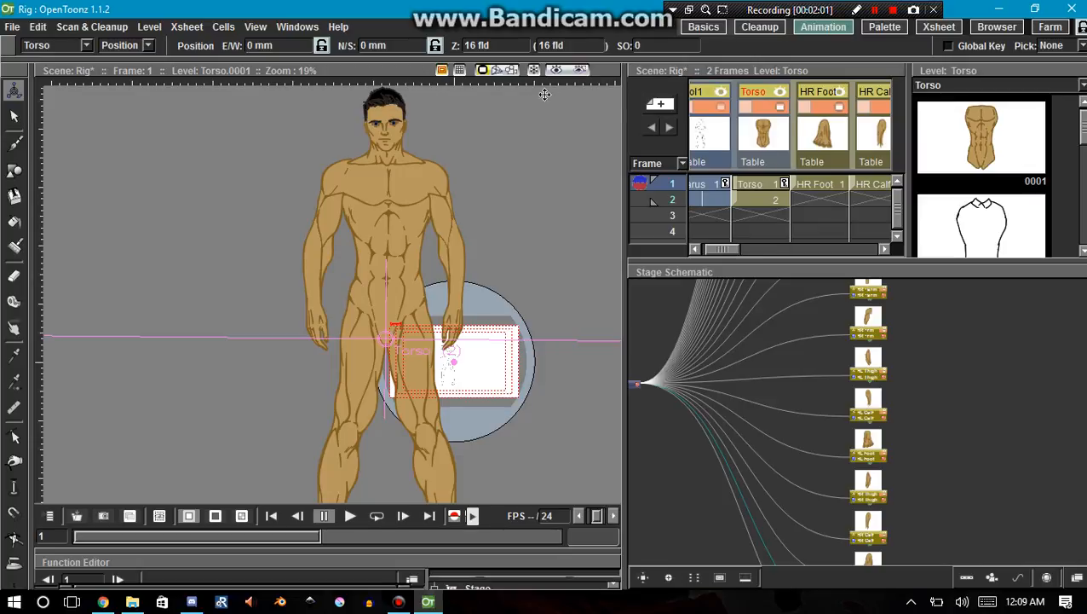
click(497, 70)
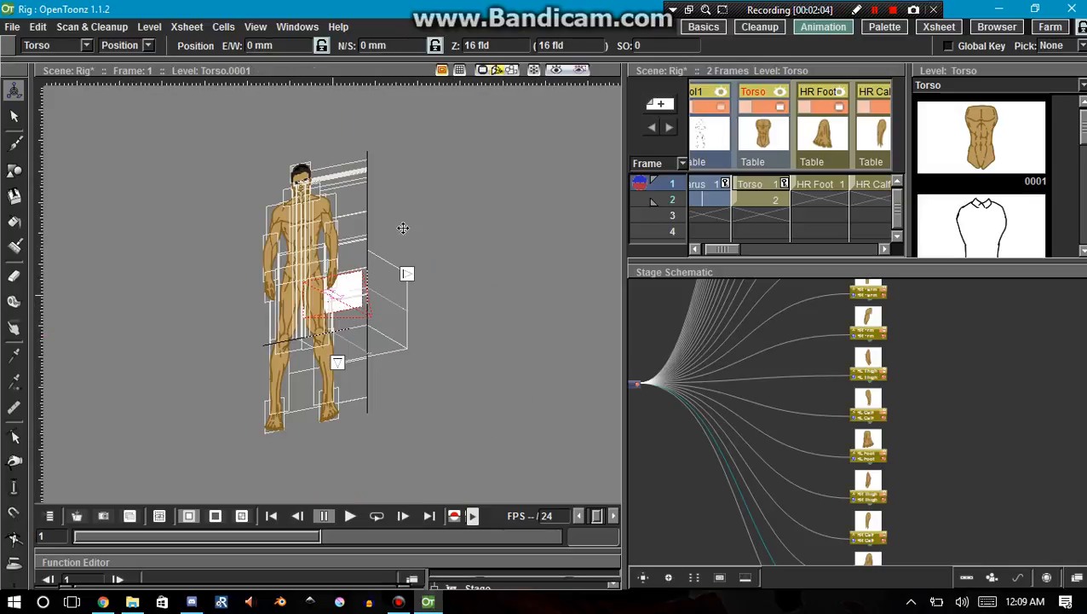
Examine the layering of the legs and feet up close in the 3D view.
scroll(333, 292, up, 10)
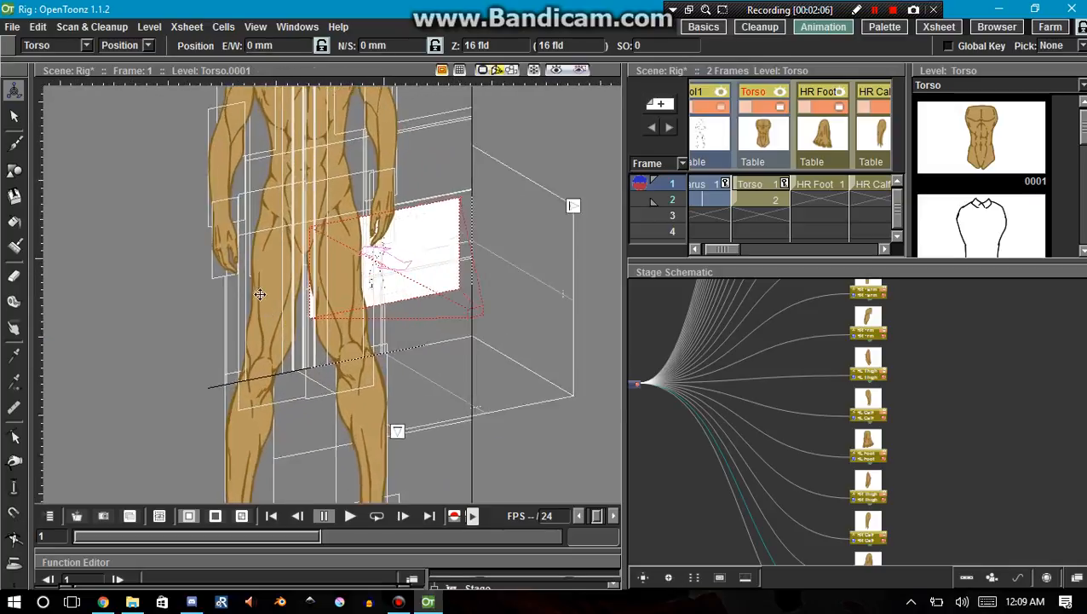
scroll(247, 266, up, 3)
scroll(262, 263, down, 6)
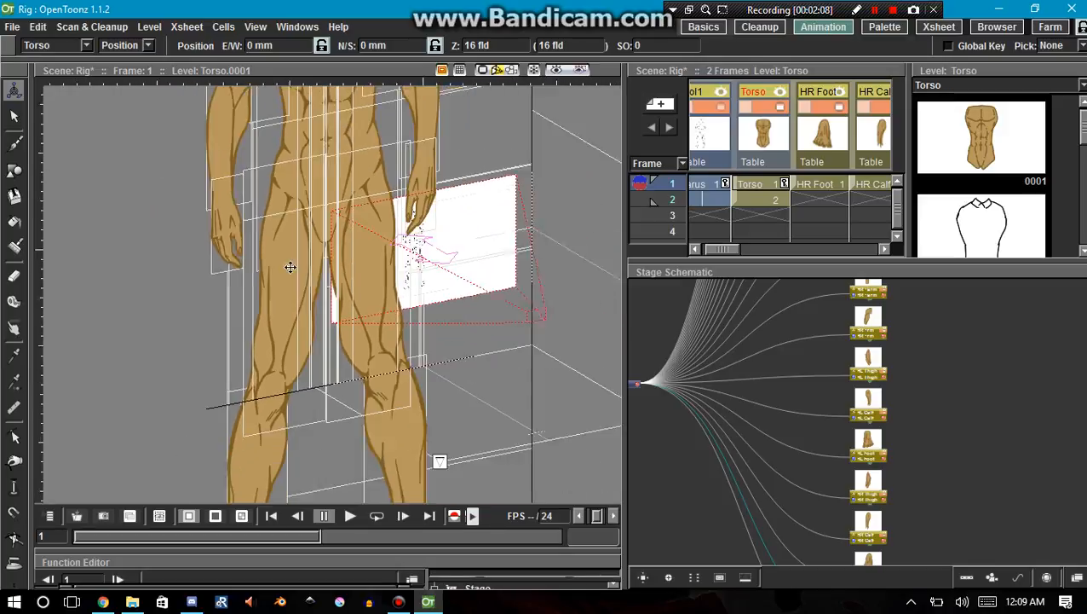
key(Down)
key(Up)
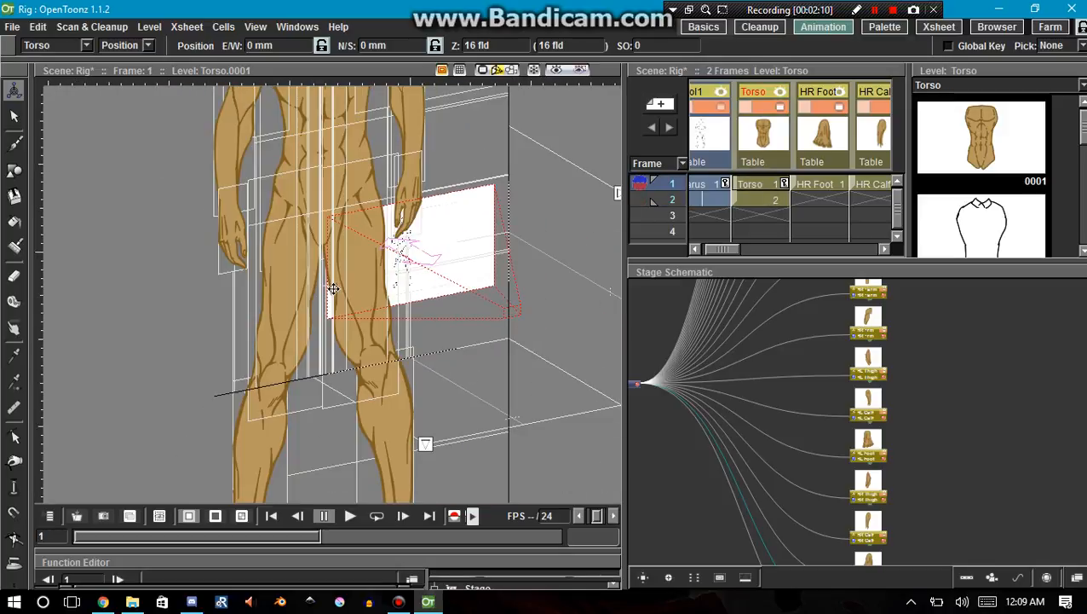
scroll(340, 321, down, 6)
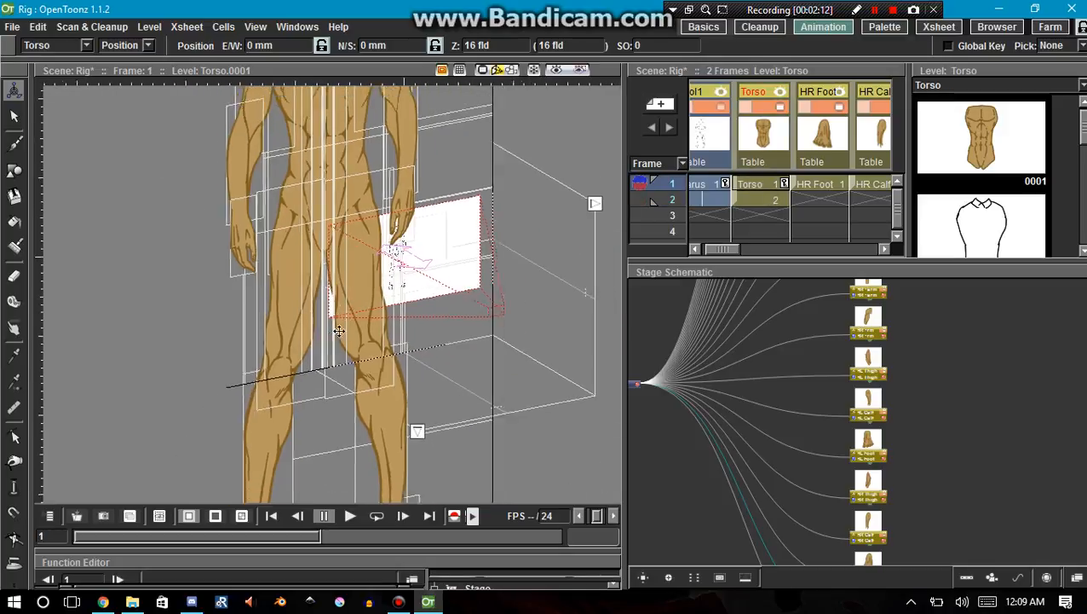
key(space)
drag(346, 368, 409, 202)
scroll(409, 202, up, 8)
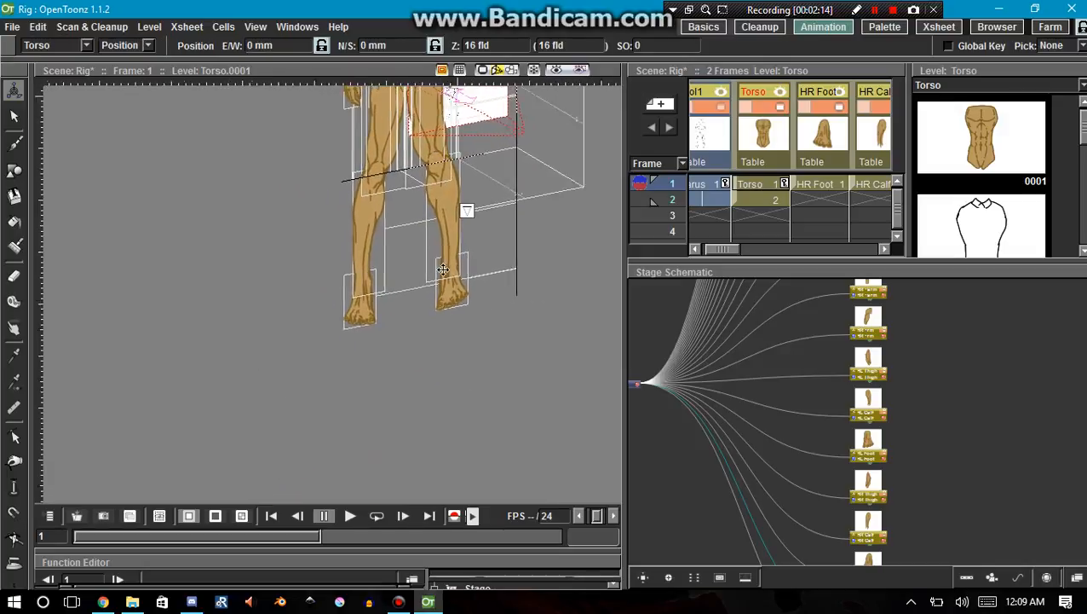
scroll(448, 227, up, 1)
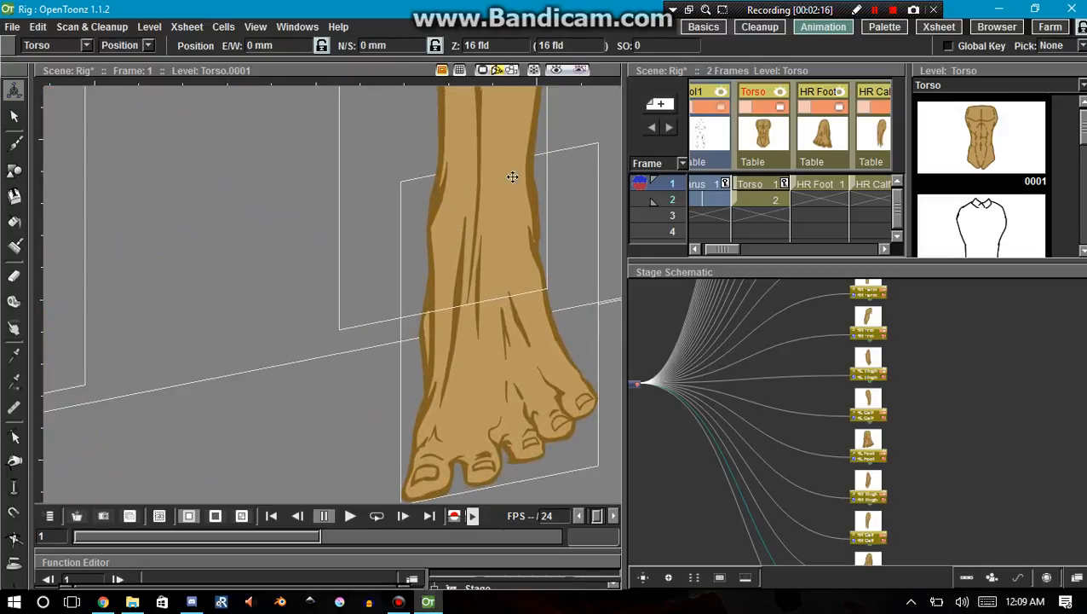
scroll(500, 235, down, 5)
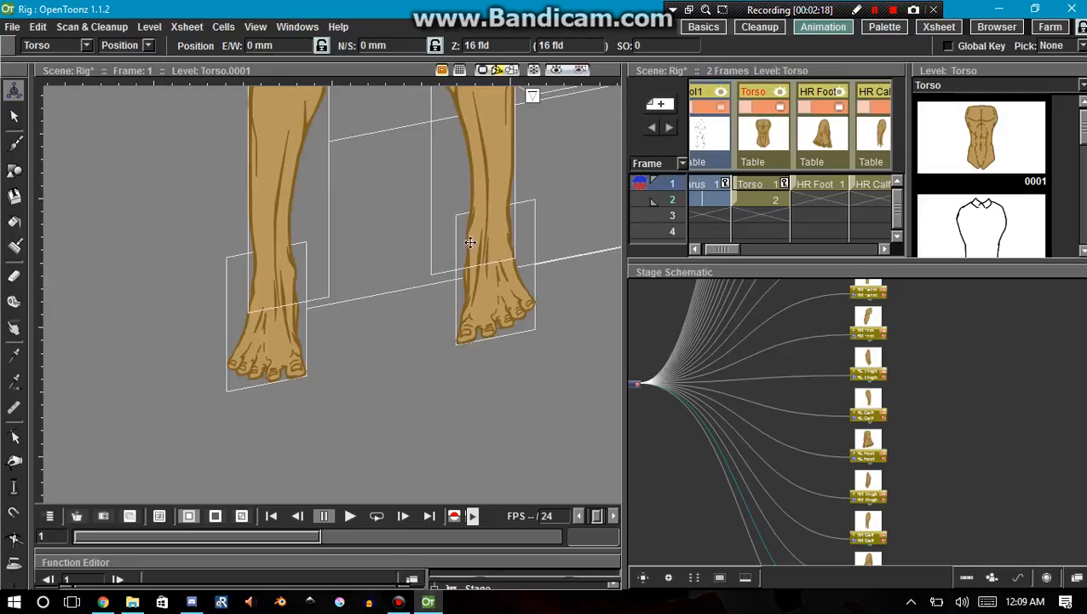
Select the HR Foot column, try moving the foot in the 3D view and undo the attempt.
click(841, 143)
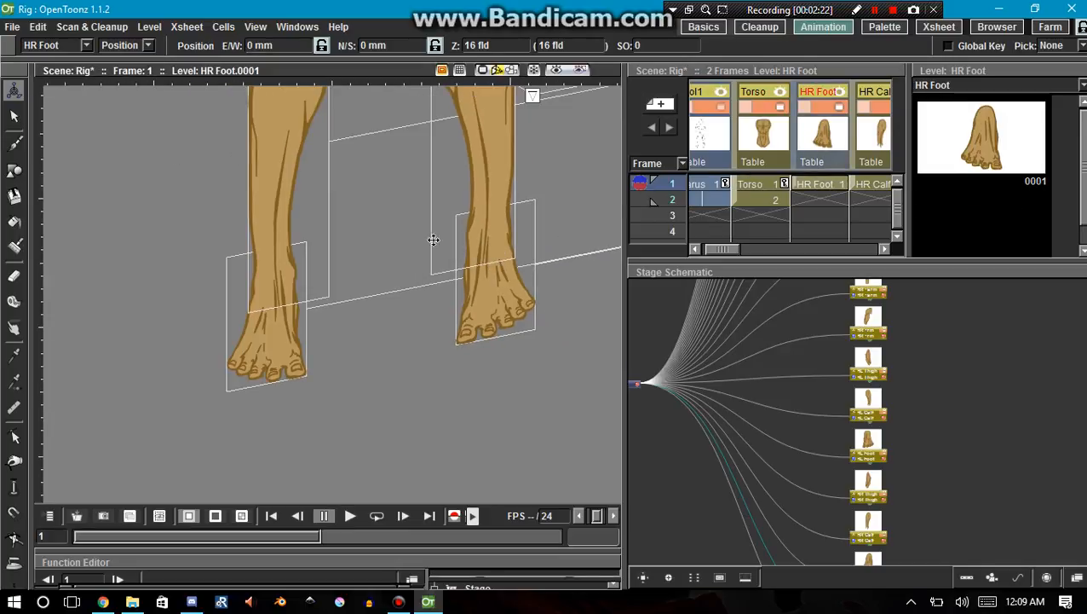
mouse_move(501, 286)
mouse_down()
mouse_move(549, 307)
mouse_move(606, 360)
mouse_move(497, 288)
mouse_up()
key(ctrl+z)
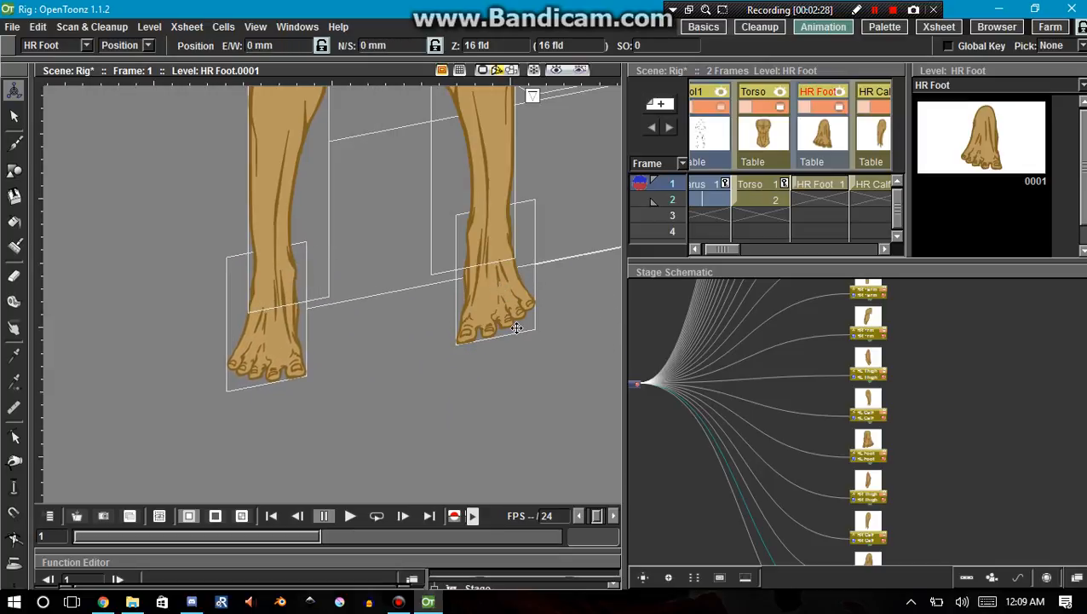
Switch the viewer back from 3D to the camera stand view and frame the whole figure.
click(484, 71)
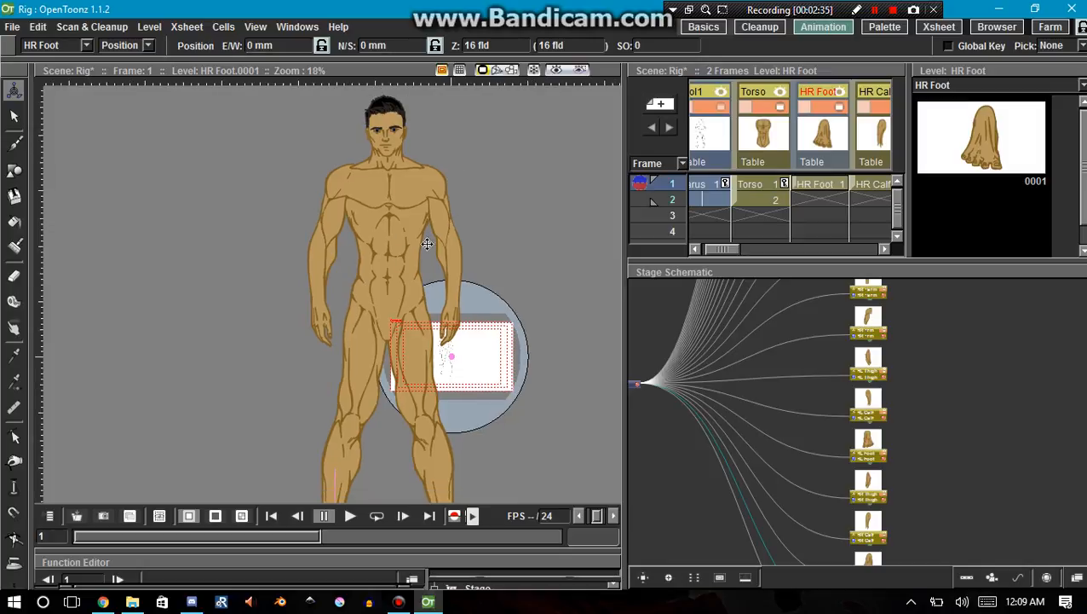
scroll(437, 293, down, 1)
key(space)
drag(451, 348, 430, 312)
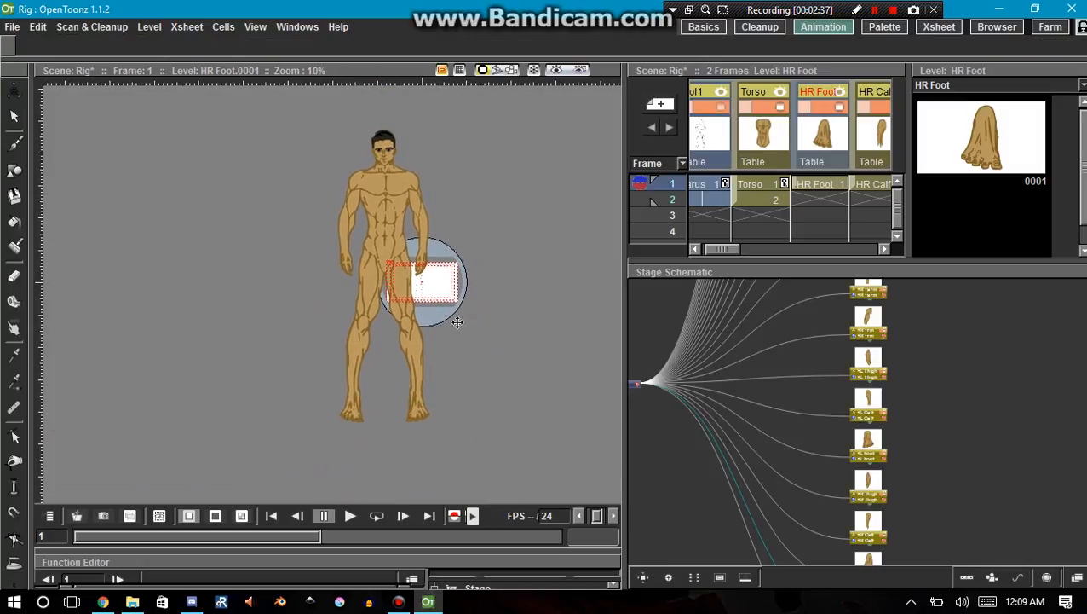
Try to move the body with HR Foot selected and the Animate tool in Position mode, and undo the attempt.
key(Down)
key(Down)
key(Down)
key(Down)
key(Down)
key(Down)
key(Down)
key(Down)
key(Down)
key(Down)
key(Down)
key(Down)
key(Down)
key(Down)
key(Down)
key(Down)
key(Down)
key(Down)
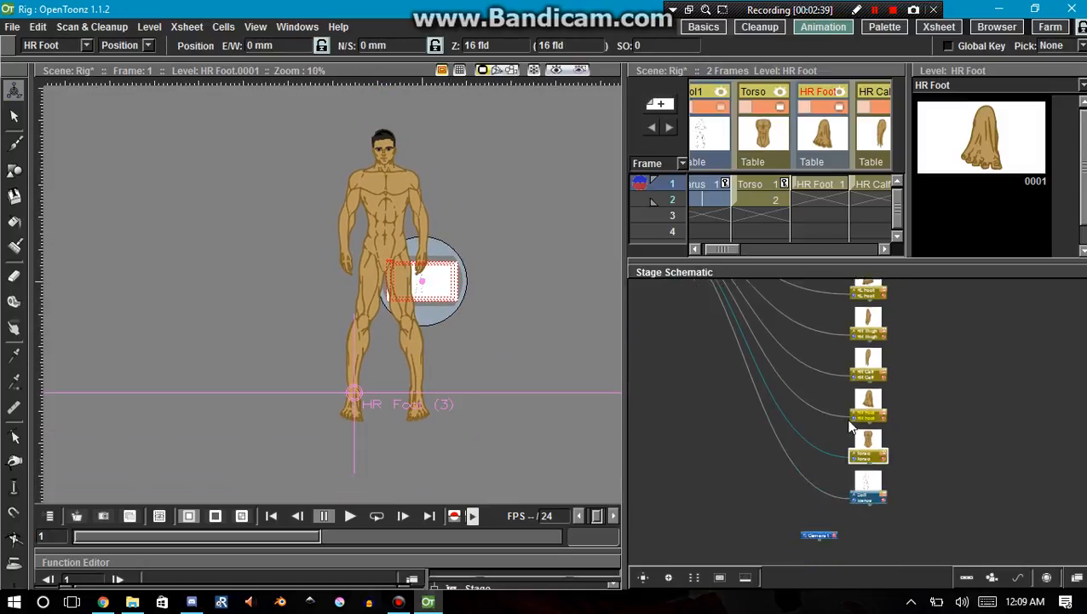
key(Up)
key(Up)
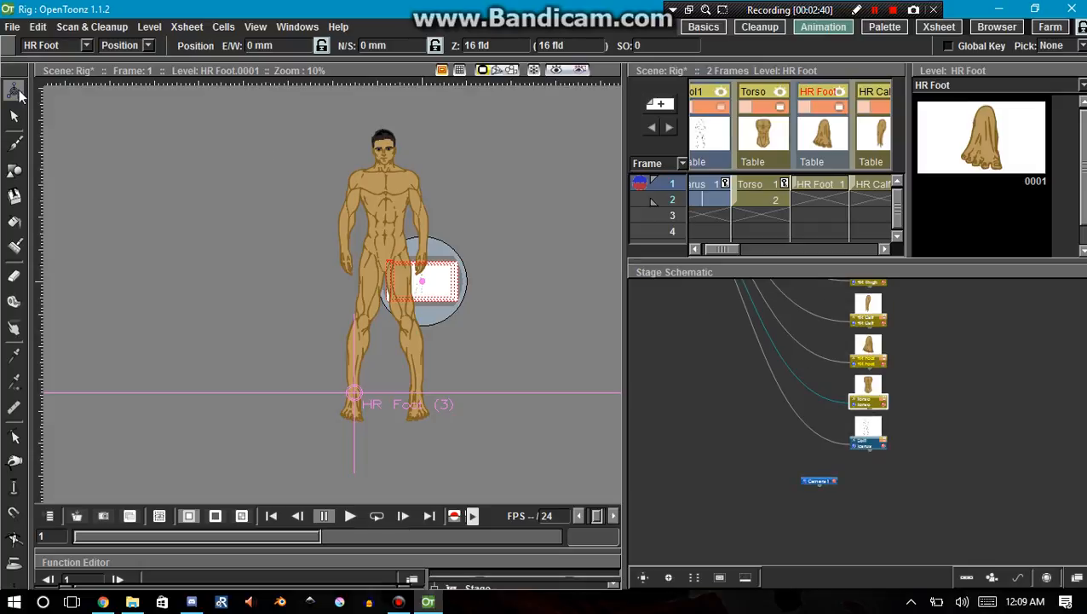
click(138, 44)
click(134, 53)
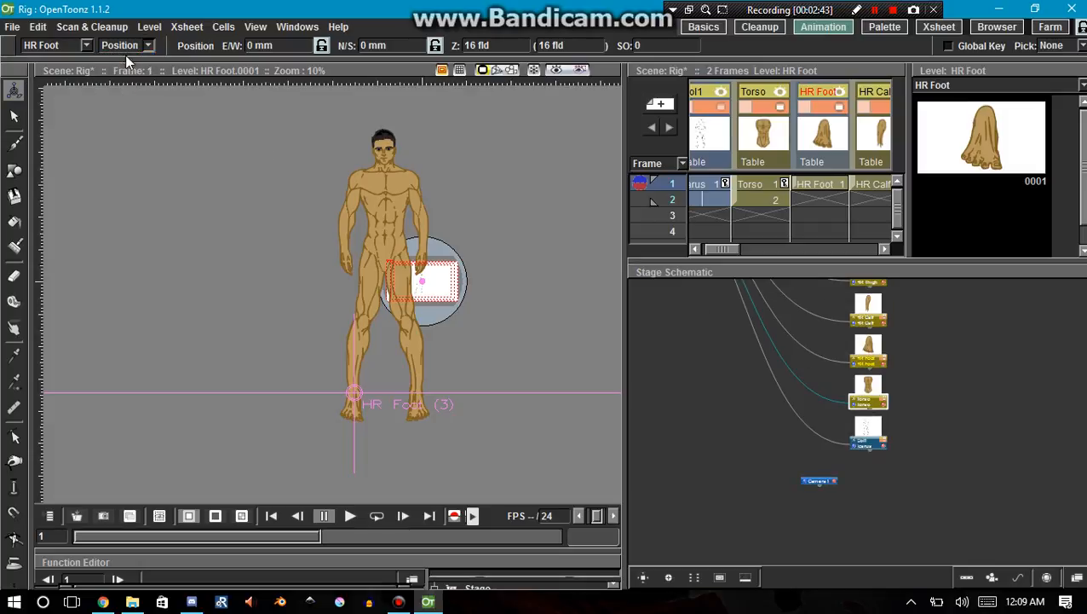
drag(390, 217, 204, 196)
key(ctrl+z)
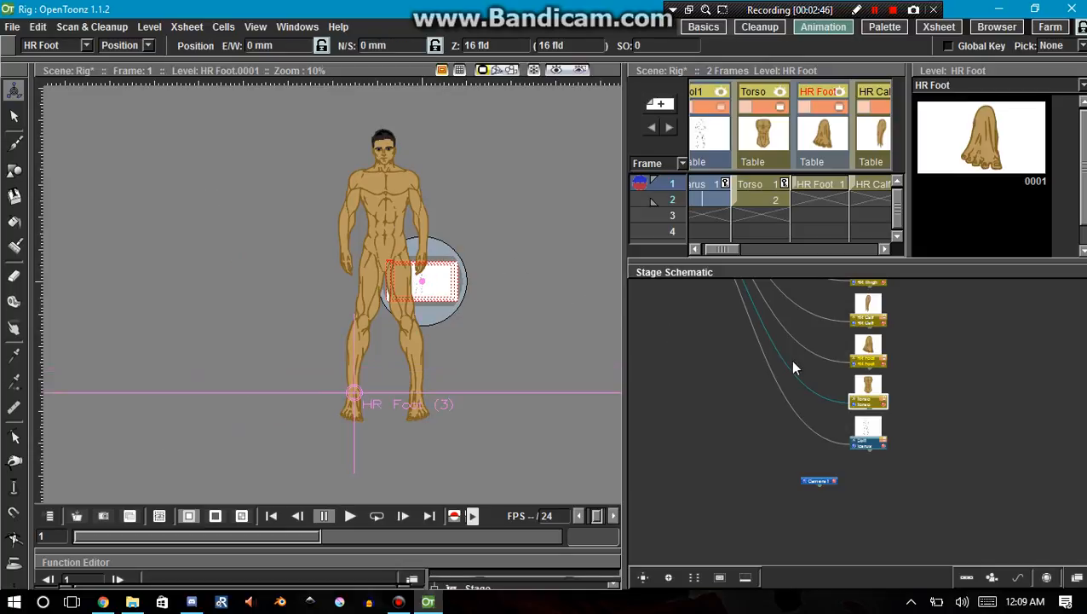
Select the Torso node, move the torso horizontally to about -1074 mm E/W and undo the move.
click(868, 386)
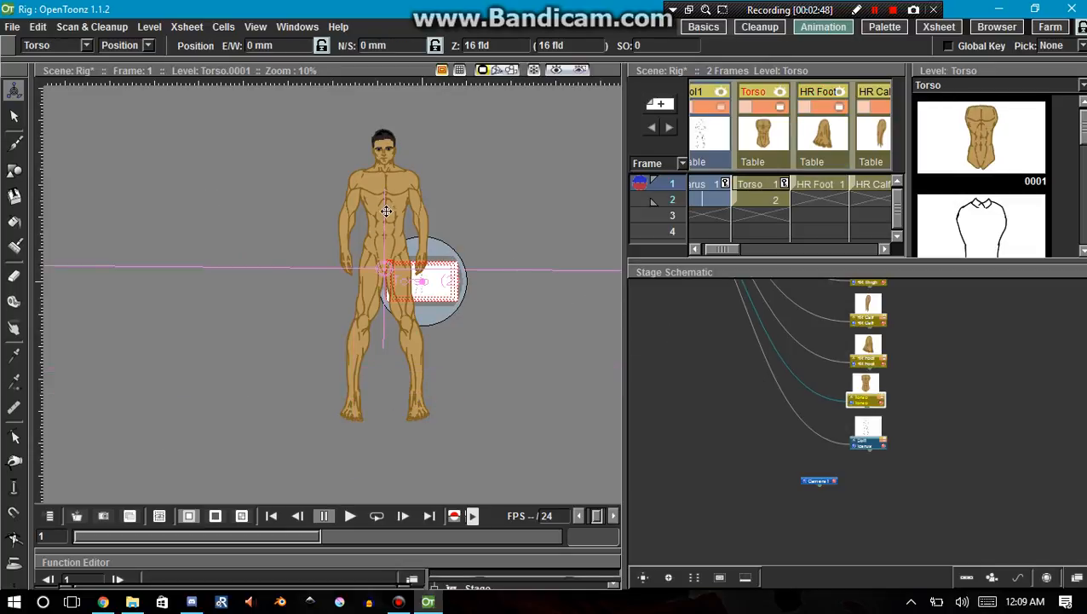
drag(386, 212, 200, 211)
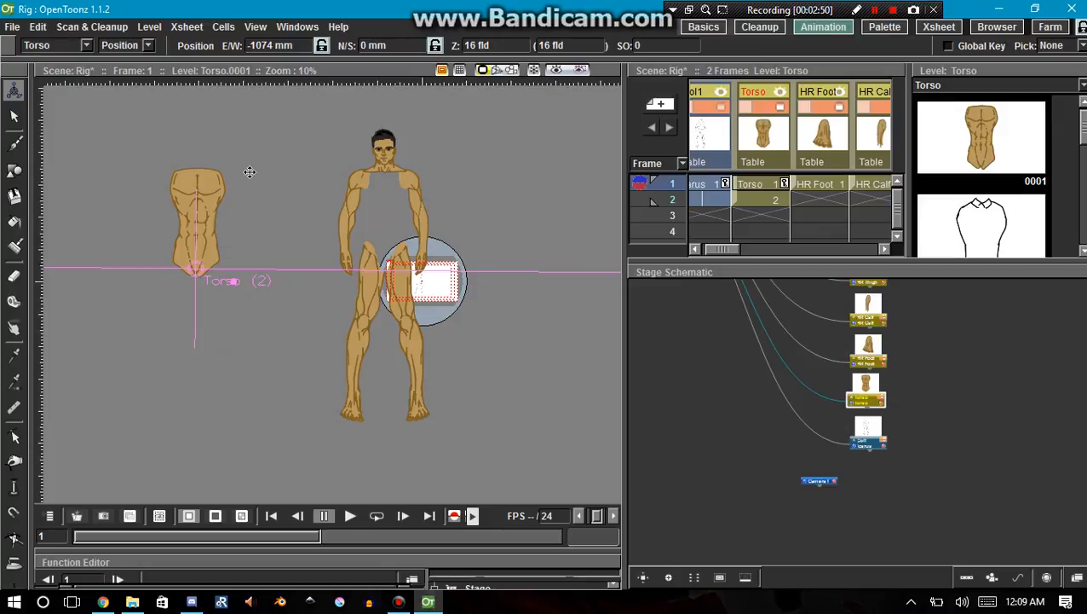
key(ctrl+z)
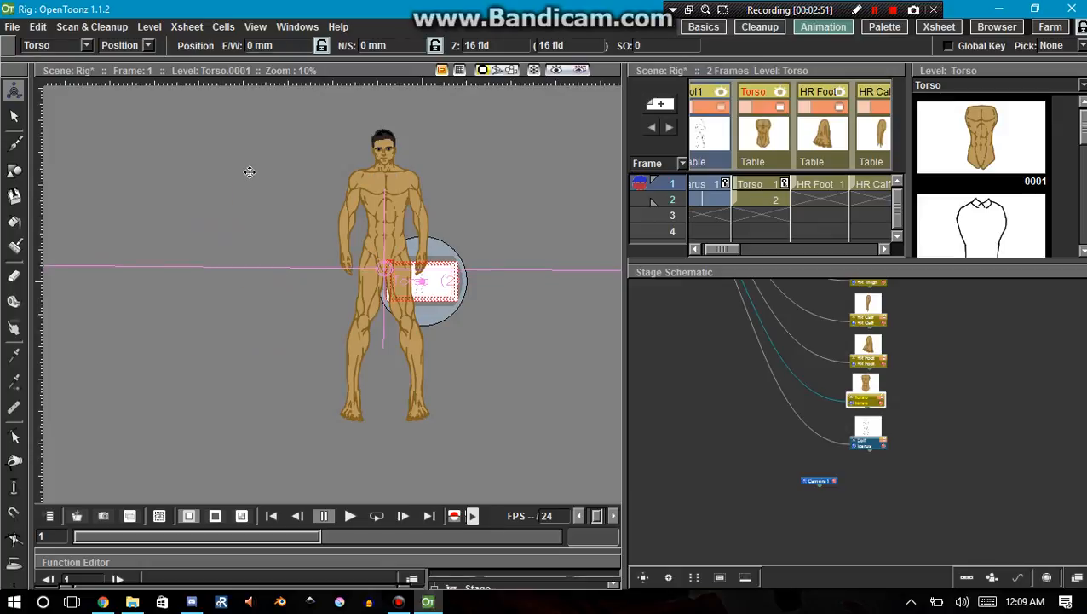
Move the Torso node aside in the stage schematic and attach the HR Foot node to the HR Calf node.
scroll(865, 417, up, 3)
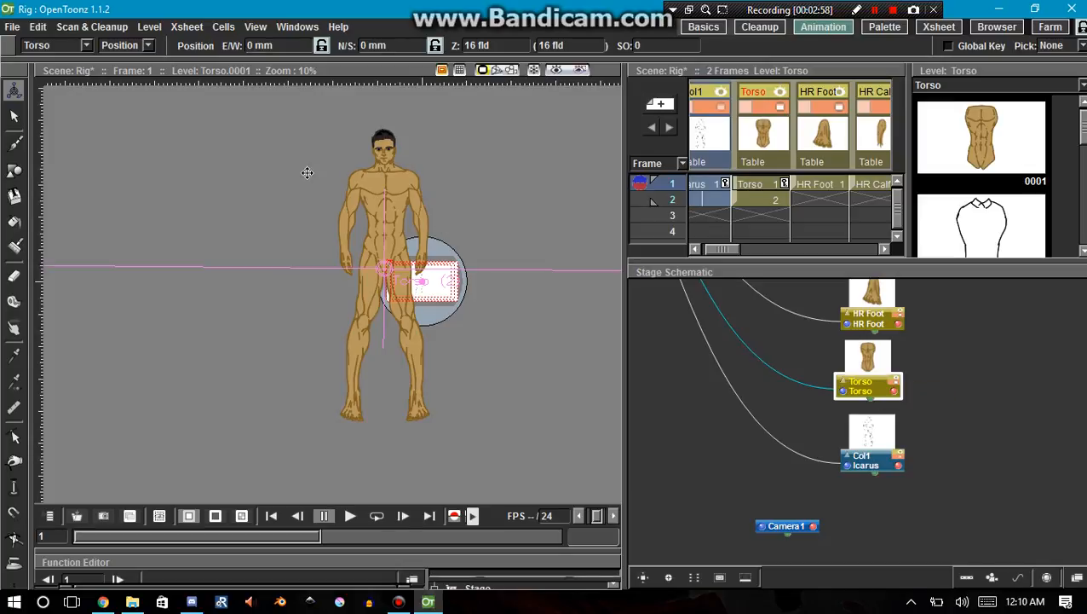
drag(870, 368, 726, 322)
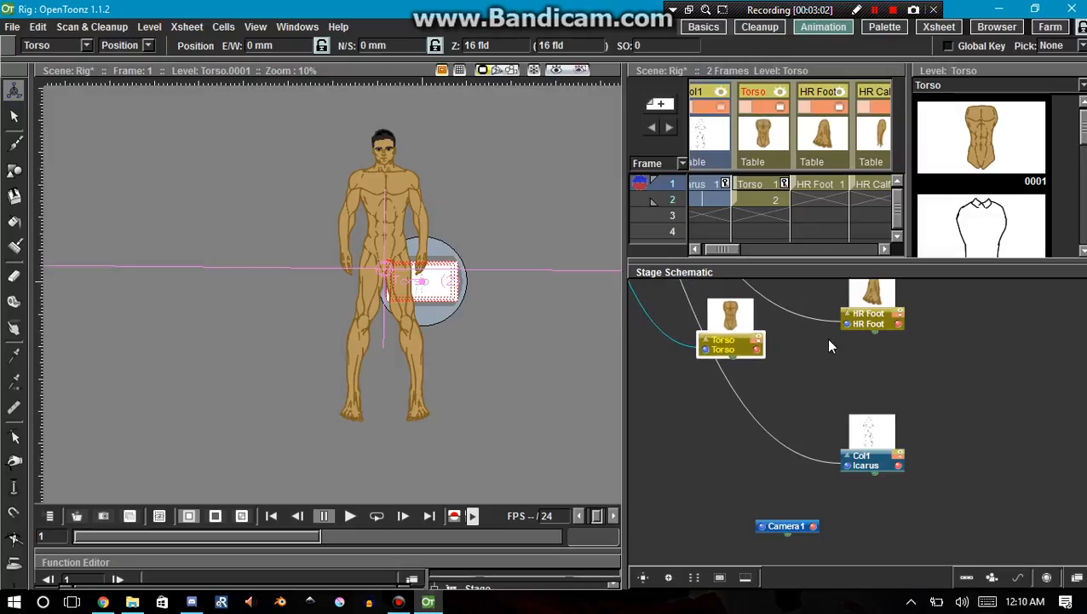
drag(910, 320, 938, 362)
drag(795, 333, 859, 384)
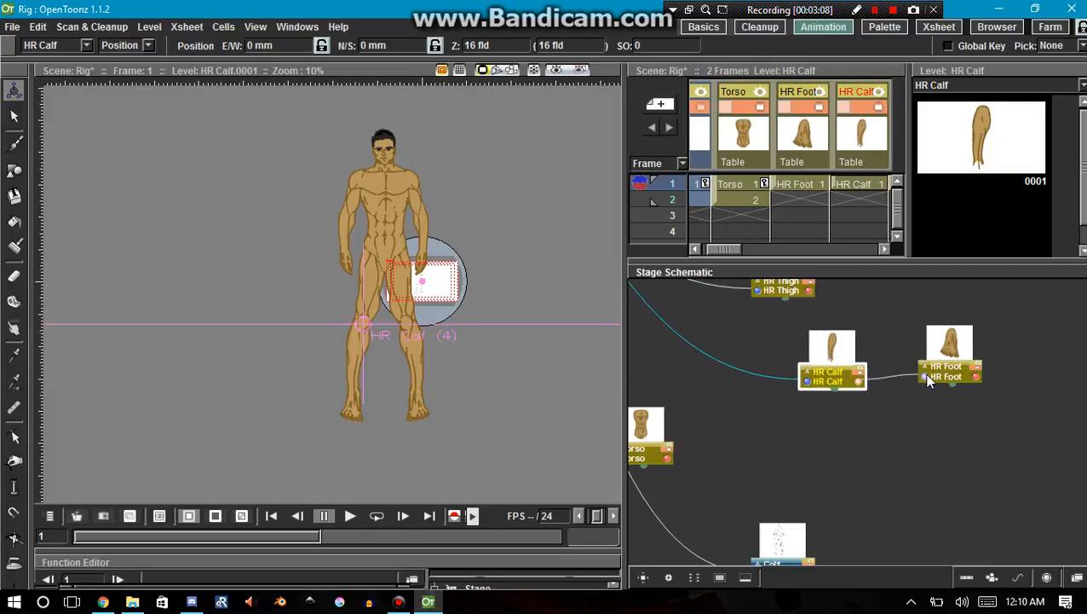
Attach HR Calf to HR Thigh and HR Thigh to Torso in the stage schematic, lining up the leg nodes in a row.
drag(777, 291, 736, 375)
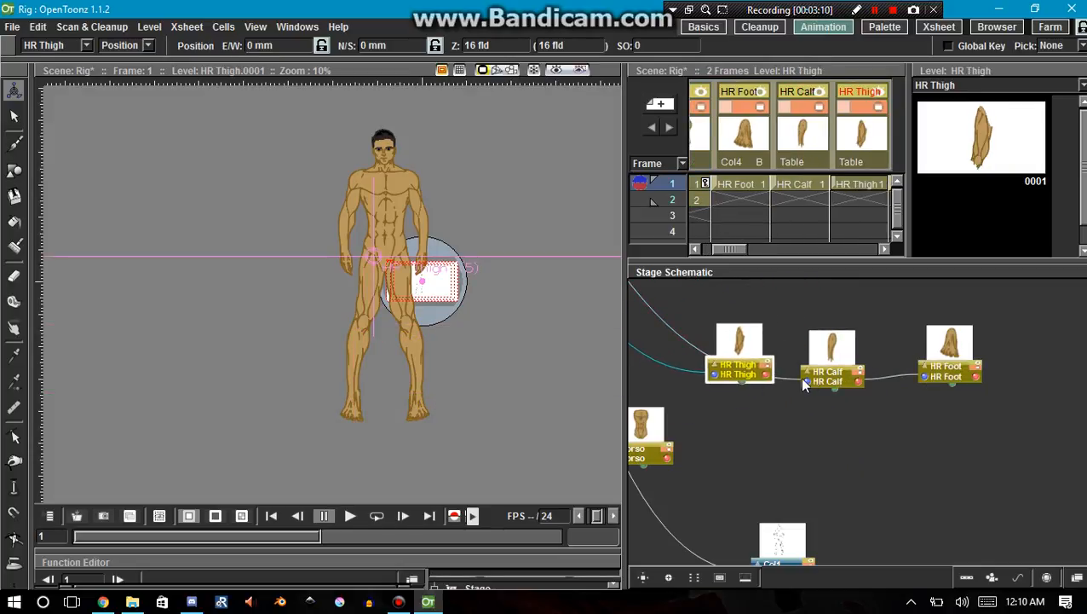
drag(807, 380, 808, 380)
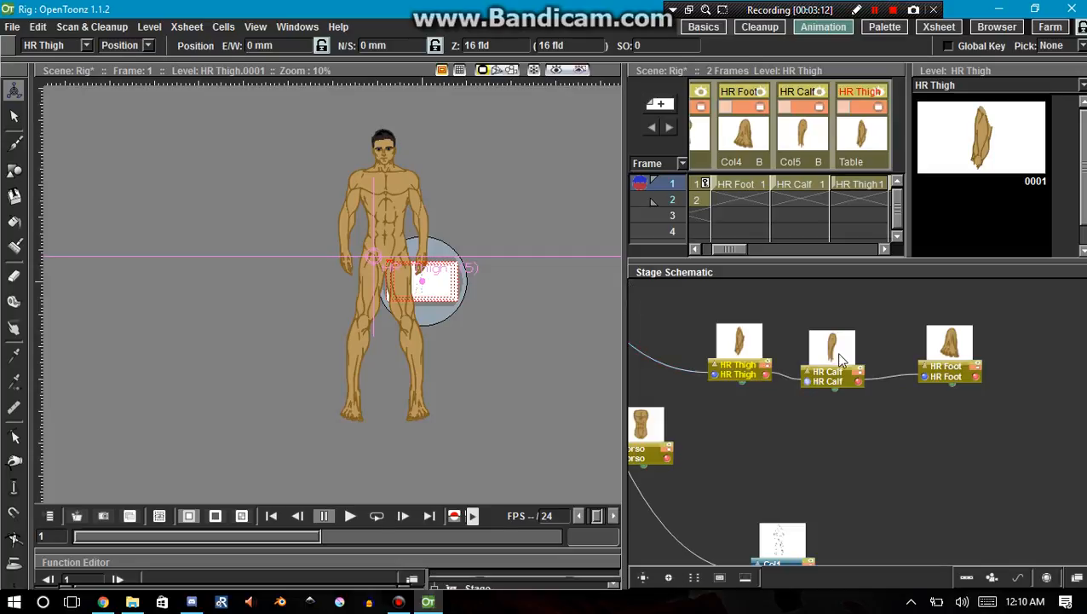
mouse_move(838, 345)
mouse_down()
mouse_move(850, 326)
mouse_move(845, 334)
mouse_up()
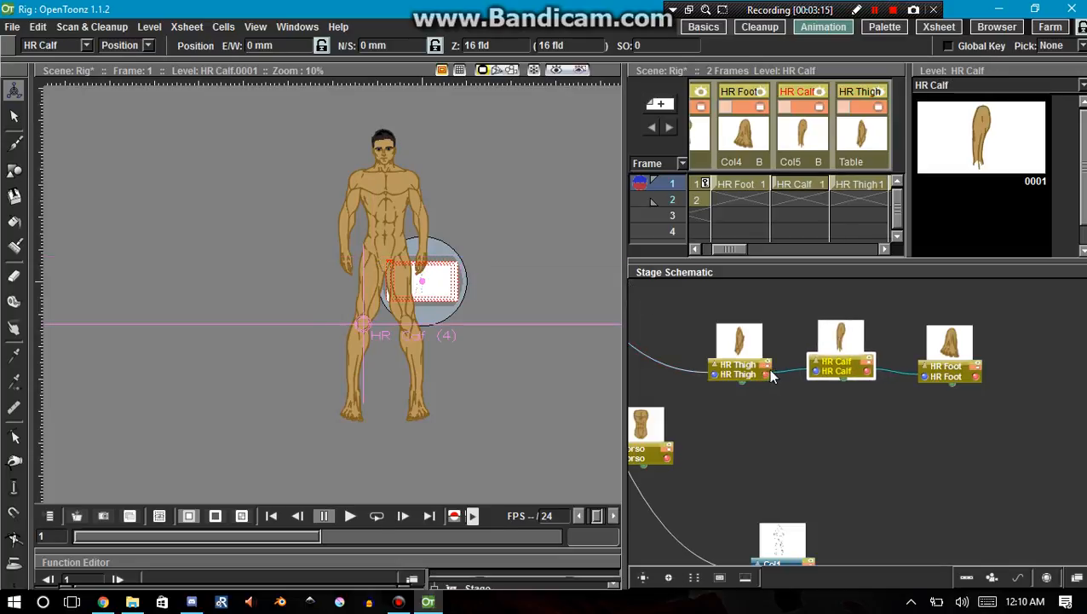
drag(646, 438, 648, 346)
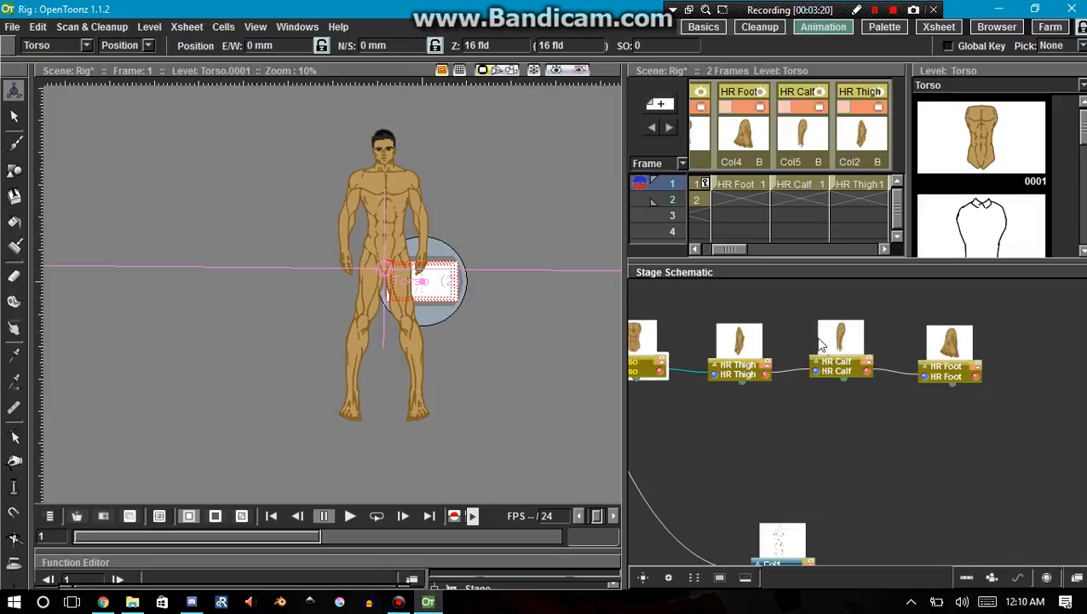
drag(829, 345, 832, 352)
drag(665, 362, 738, 480)
Place the HL Foot and HL Calf nodes side by side above the right leg chain and attach HL Foot to HL Calf.
drag(913, 438, 977, 393)
drag(825, 300, 867, 378)
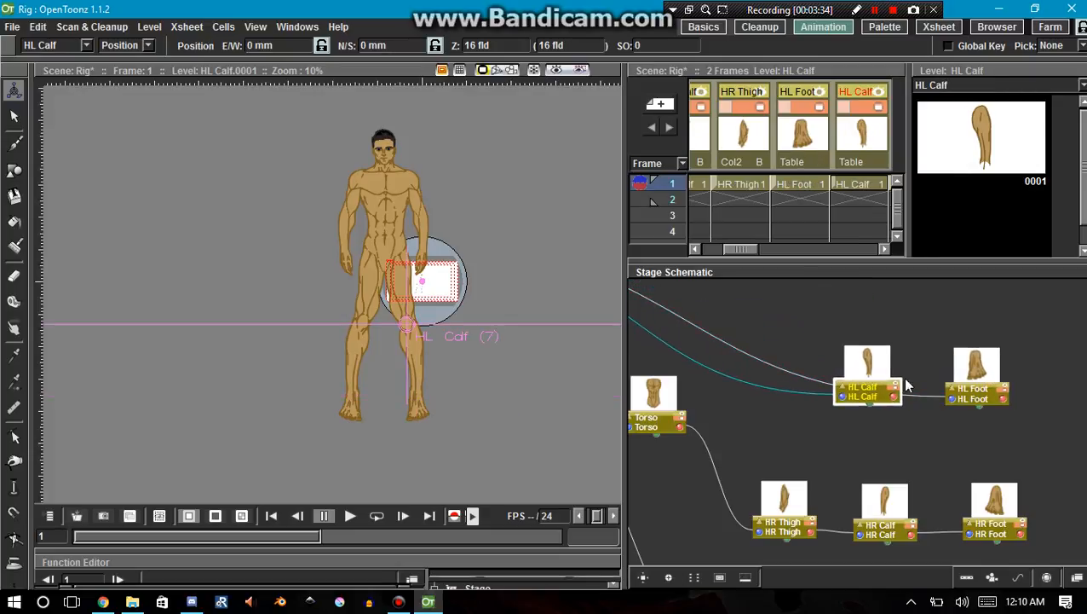
click(951, 401)
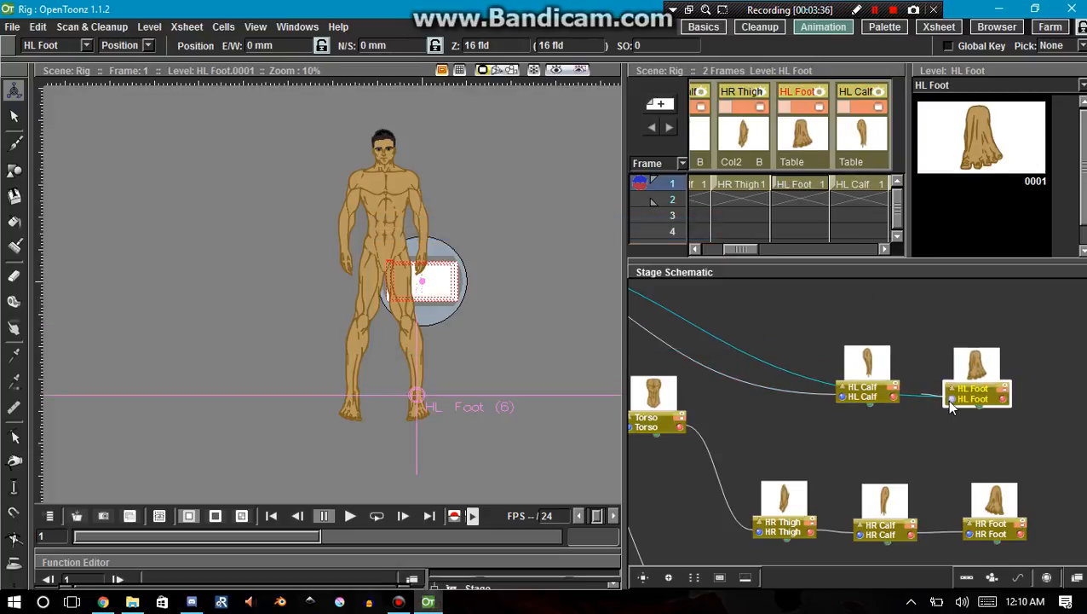
drag(868, 368, 888, 369)
Place the HL Thigh node beside HL Calf, then attach HL Calf to HL Thigh and HL Thigh to Torso.
scroll(862, 366, up, 3)
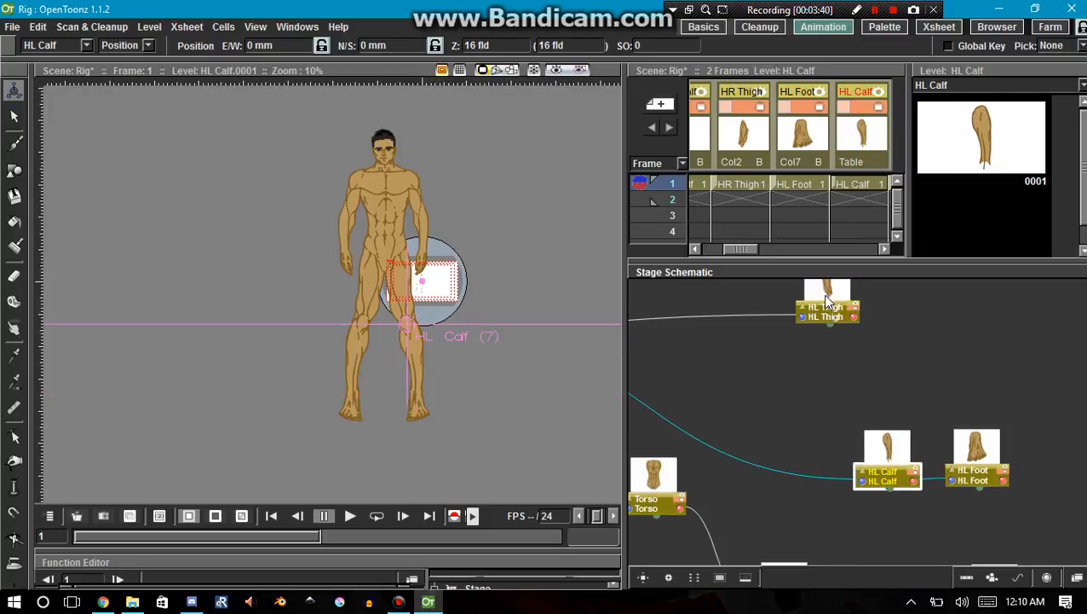
drag(823, 296, 773, 462)
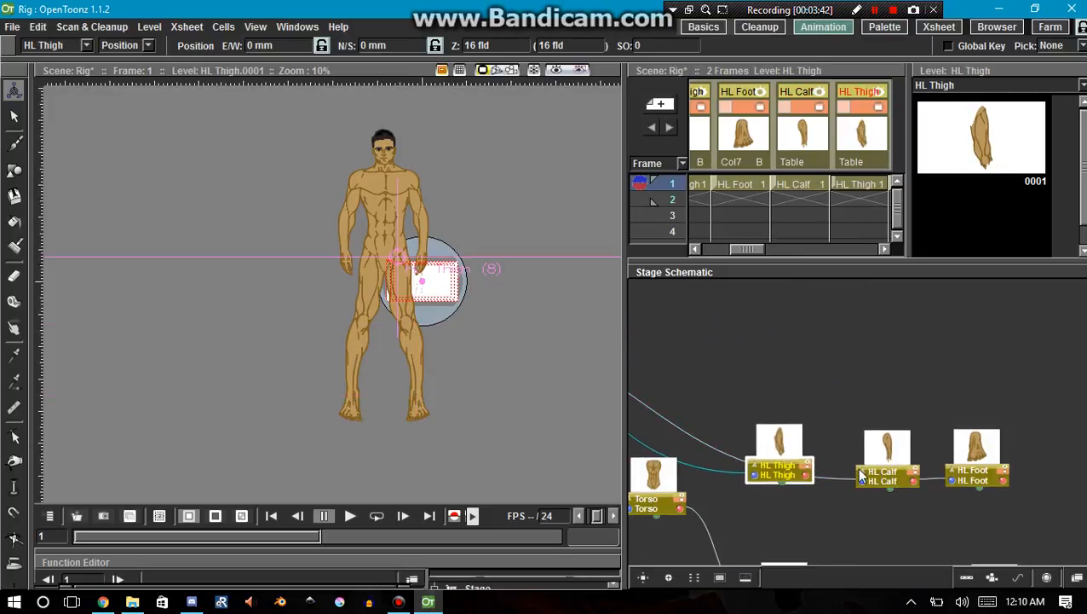
click(859, 483)
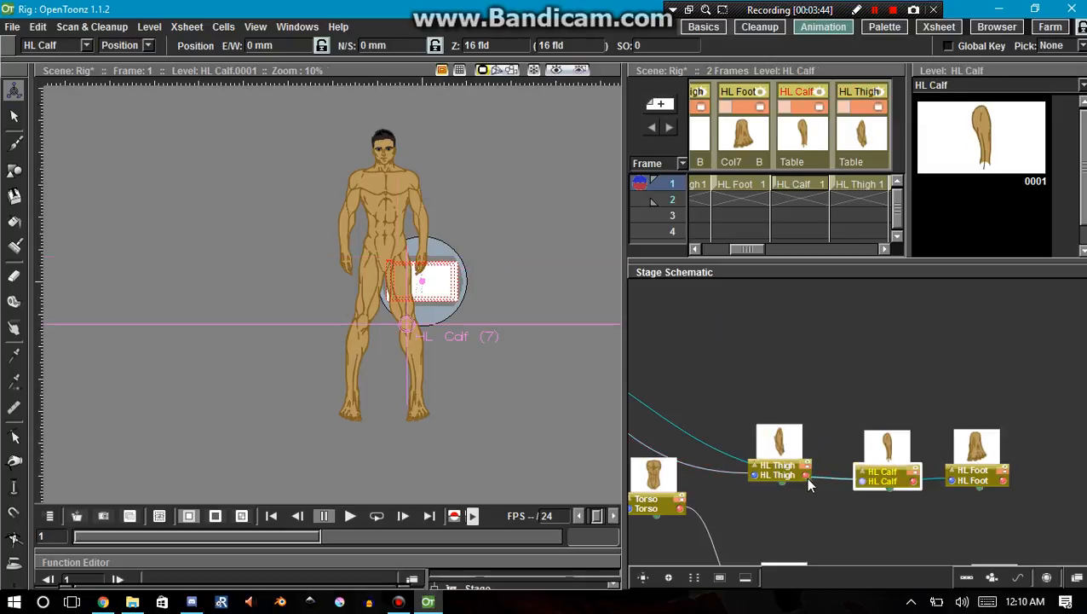
click(750, 477)
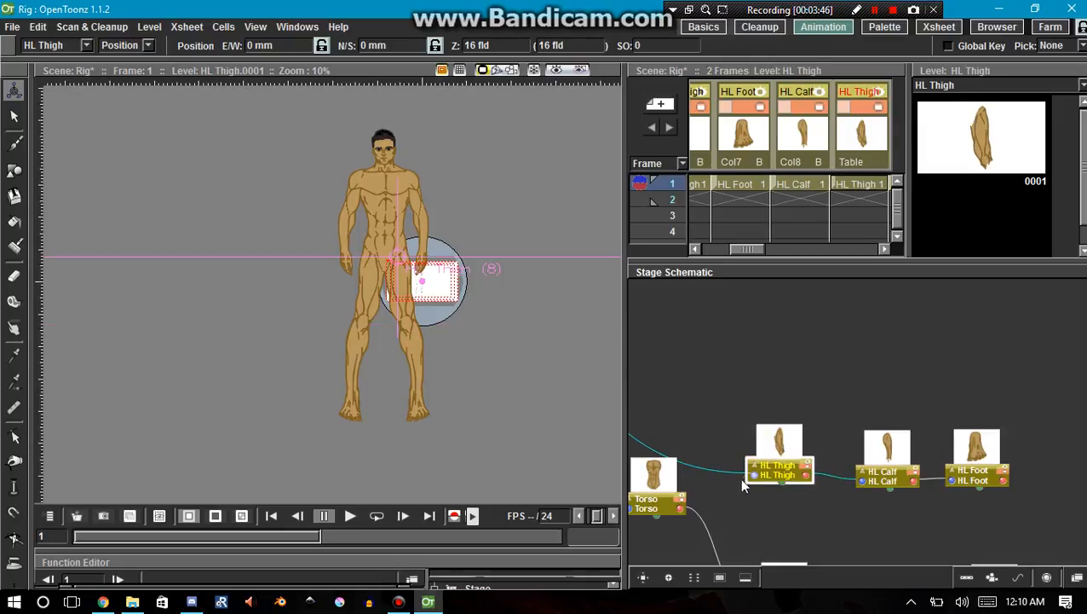
Reposition the Torso and HL Thigh nodes to tidy the branch between the torso and the two leg chains.
drag(639, 483, 738, 443)
drag(736, 401, 725, 467)
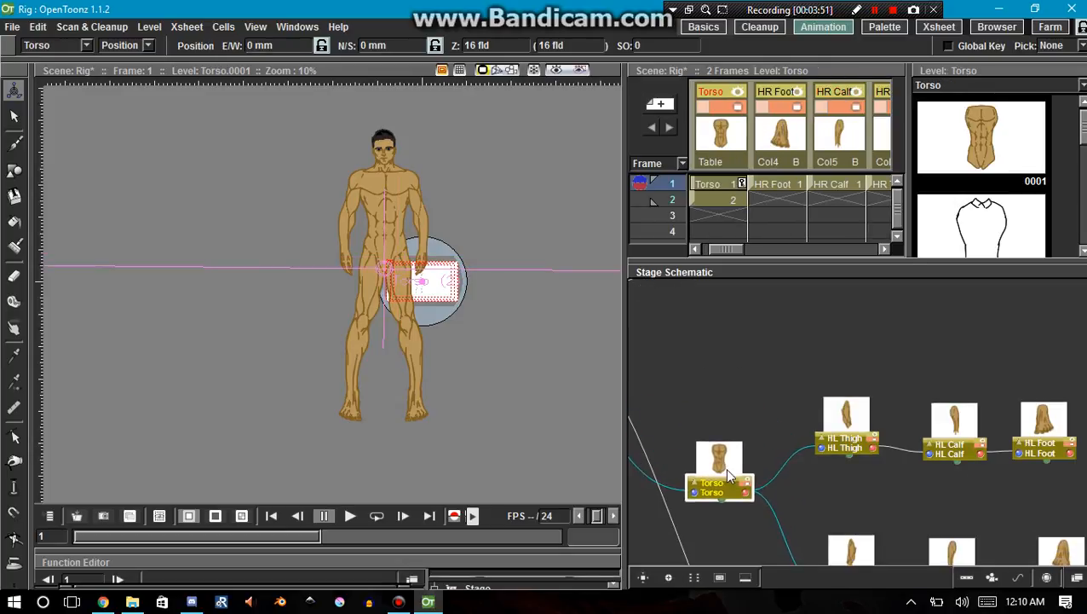
click(853, 433)
drag(852, 426, 850, 426)
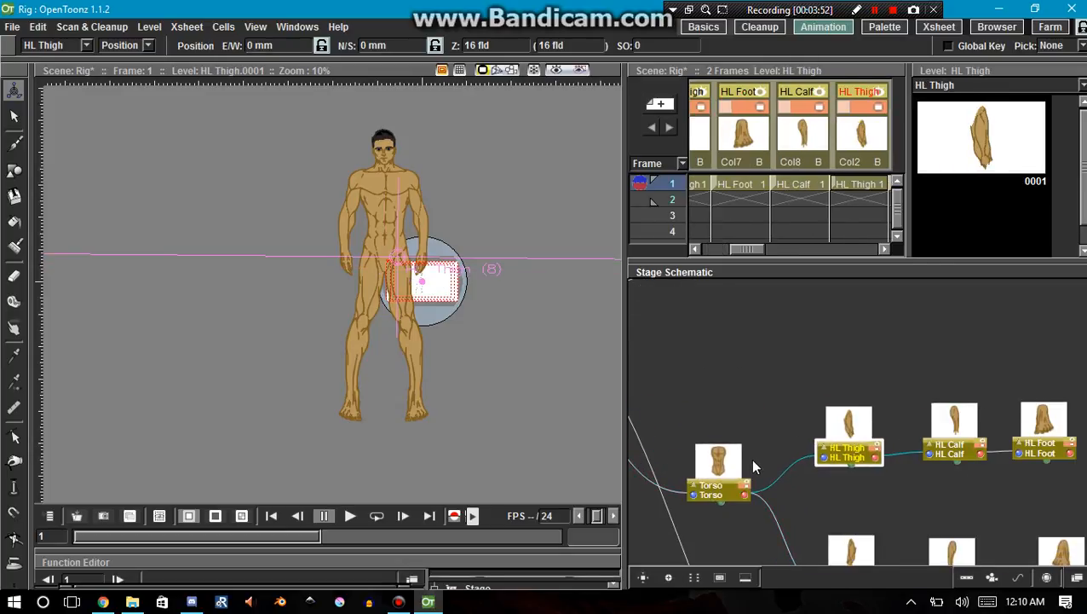
Place the HR UpArm, HR Forearm and HR Hand nodes side by side in a row above the HL leg chain.
scroll(775, 431, down, 5)
scroll(829, 312, up, 6)
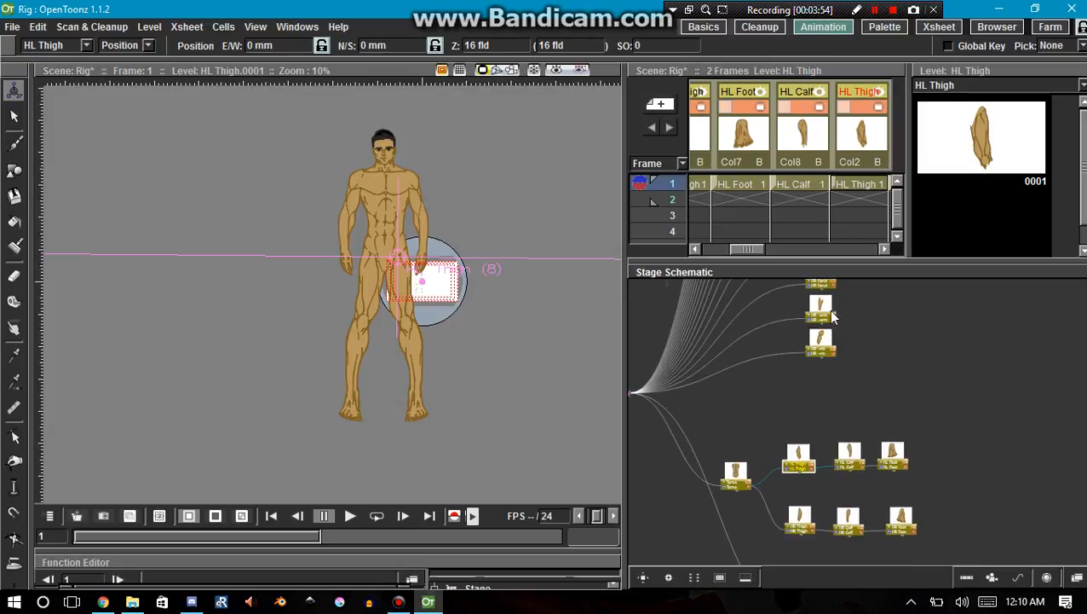
drag(809, 377, 773, 486)
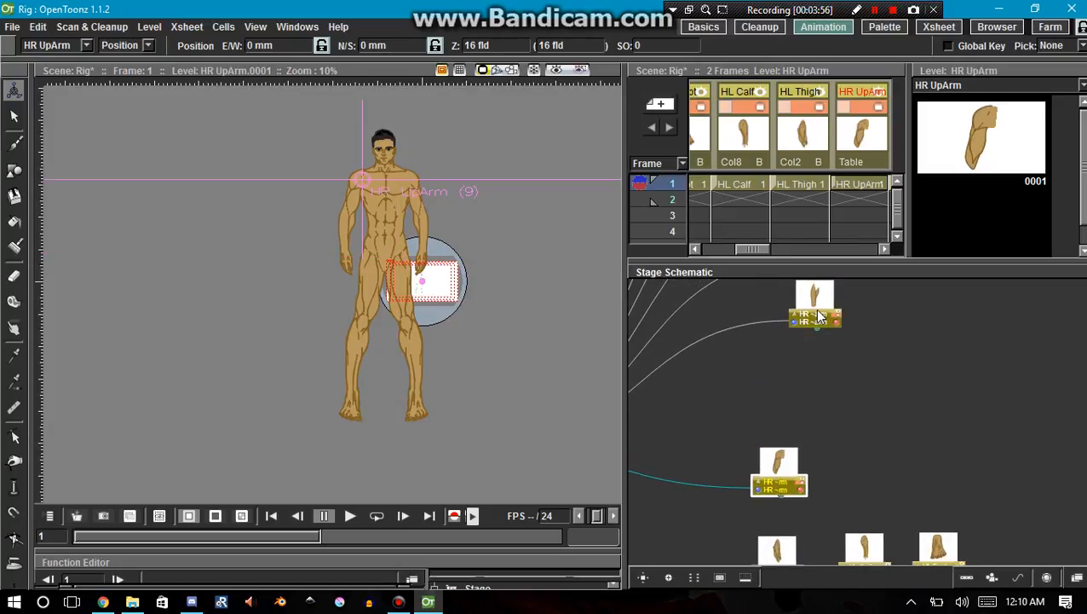
drag(819, 315, 856, 473)
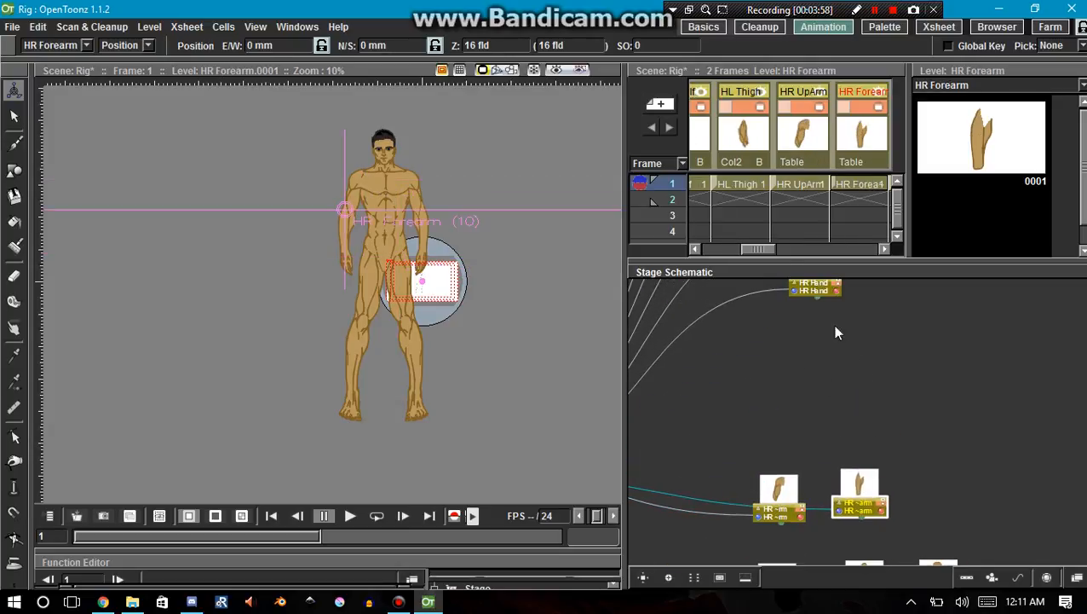
drag(835, 334, 953, 532)
Place the HL UpArm, HL Forearm and HL Hand nodes in a row above the HR arm nodes.
click(809, 348)
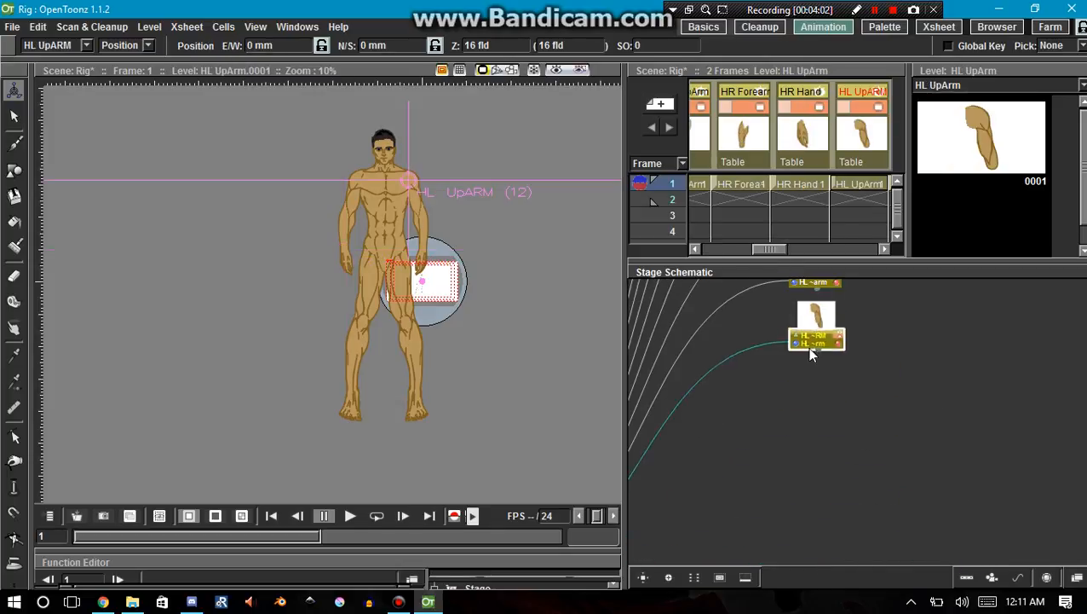
drag(809, 354, 811, 383)
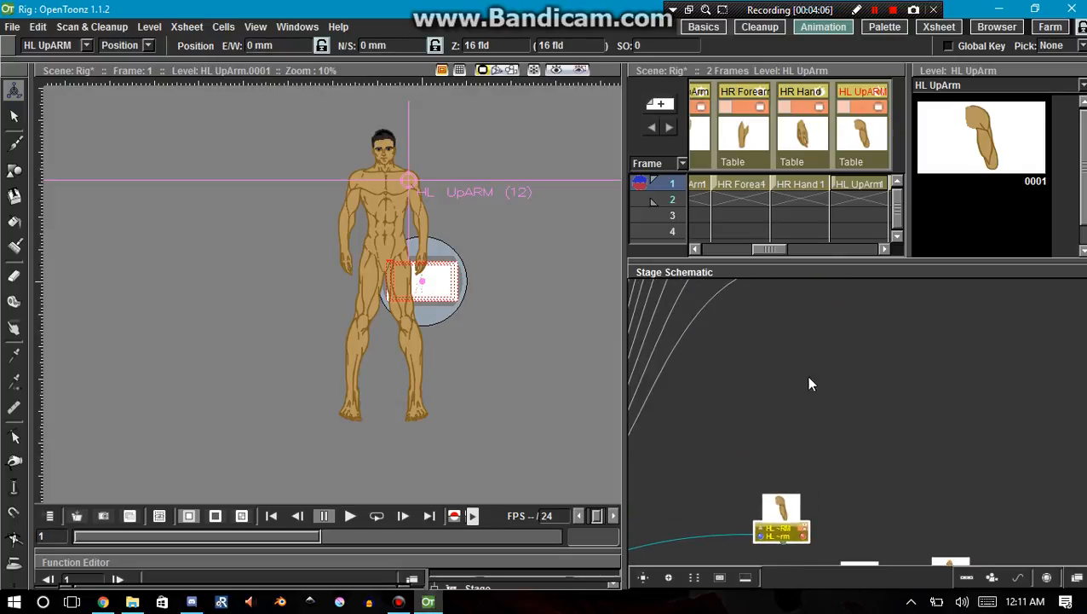
drag(815, 313, 949, 483)
scroll(918, 488, down, 3)
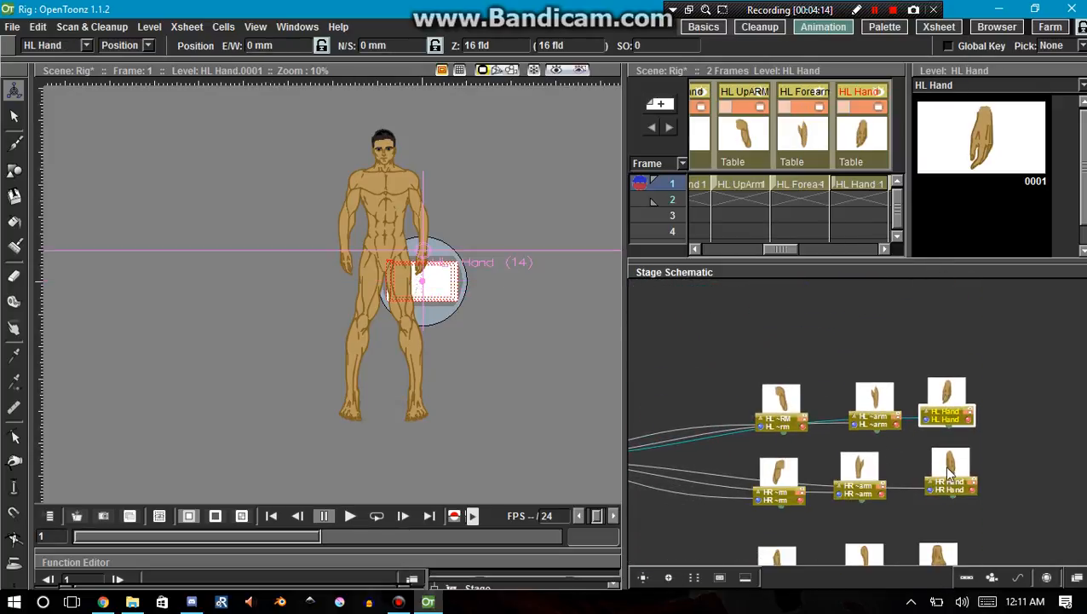
In both the HR and HL arm rows, attach the Hand to the Forearm and the Forearm to the UpArm.
click(945, 486)
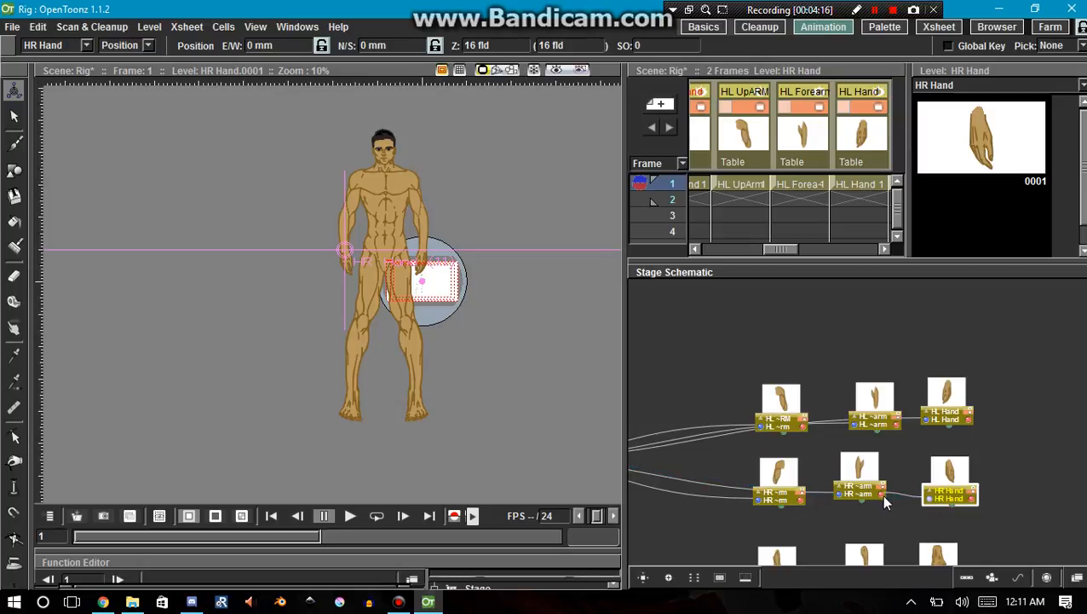
click(833, 490)
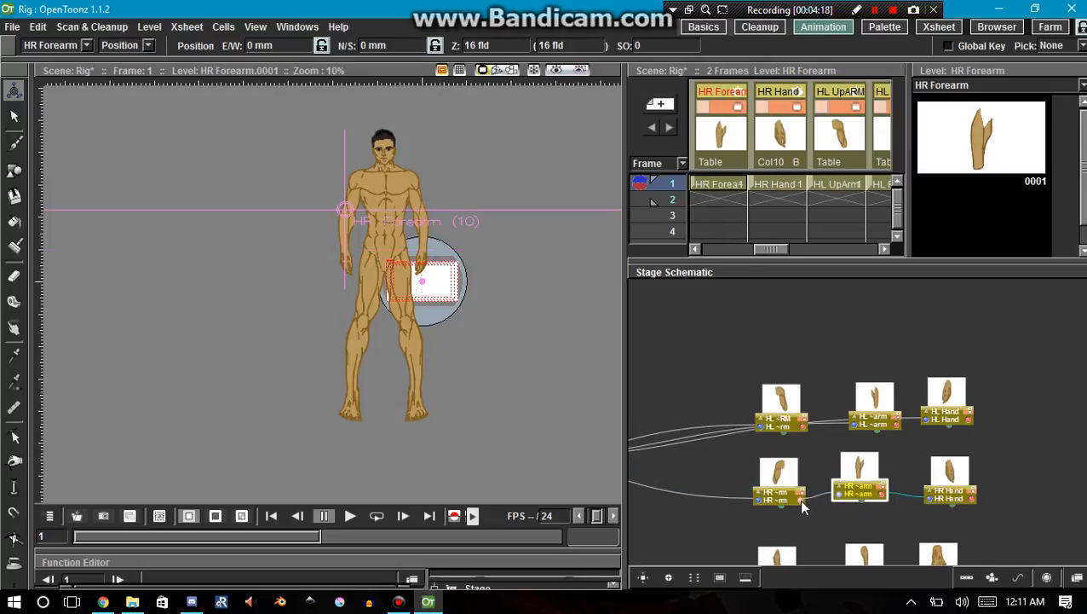
click(923, 421)
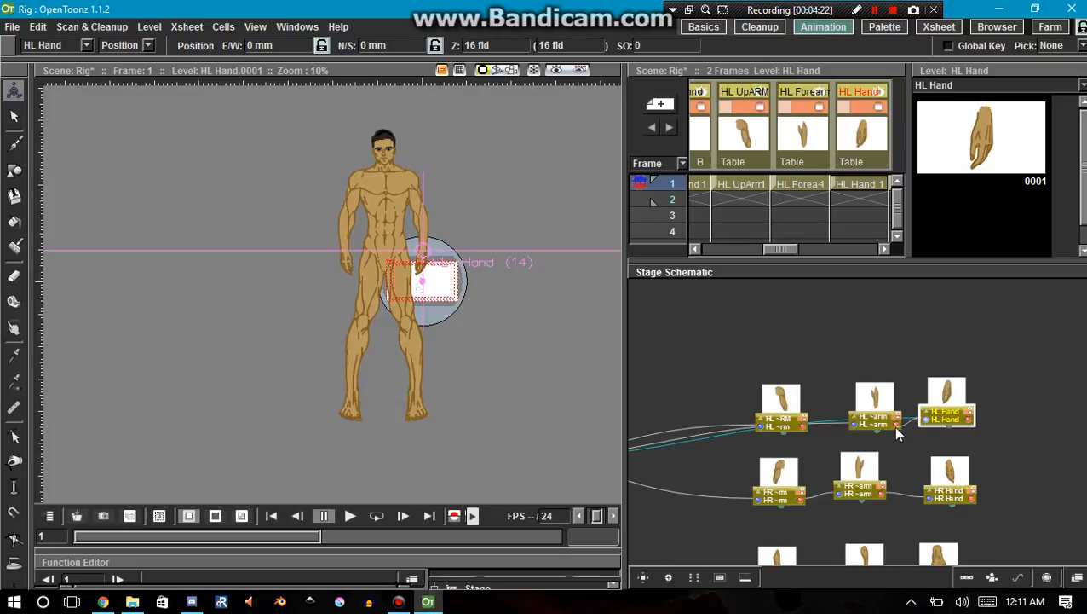
drag(895, 424, 926, 429)
click(849, 426)
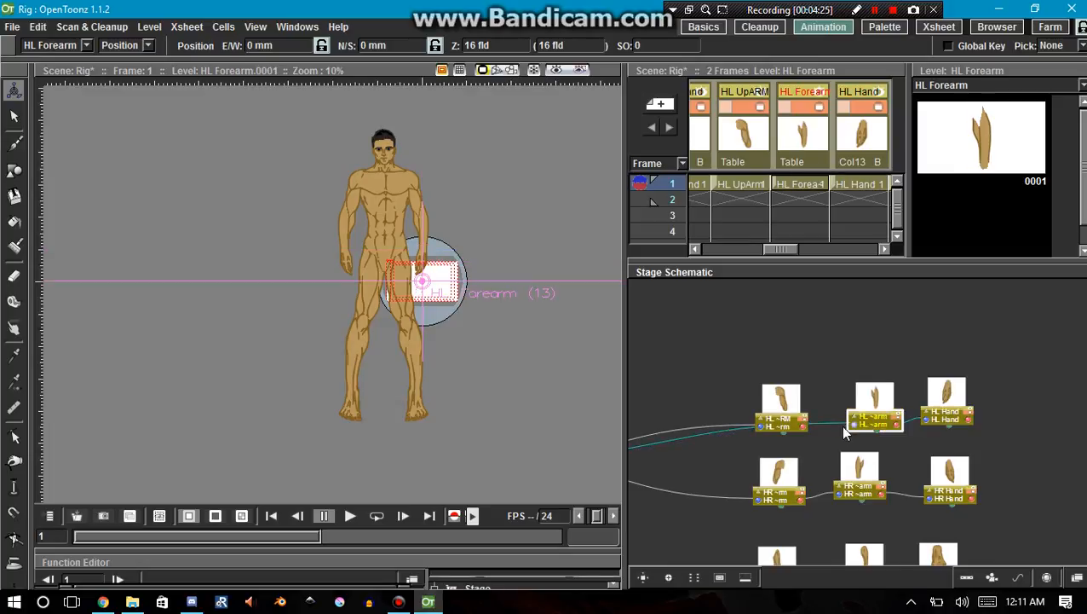
drag(803, 425, 803, 427)
Attach the HR UpArm and HL UpArm nodes to Torso in the stage schematic.
drag(738, 479, 806, 479)
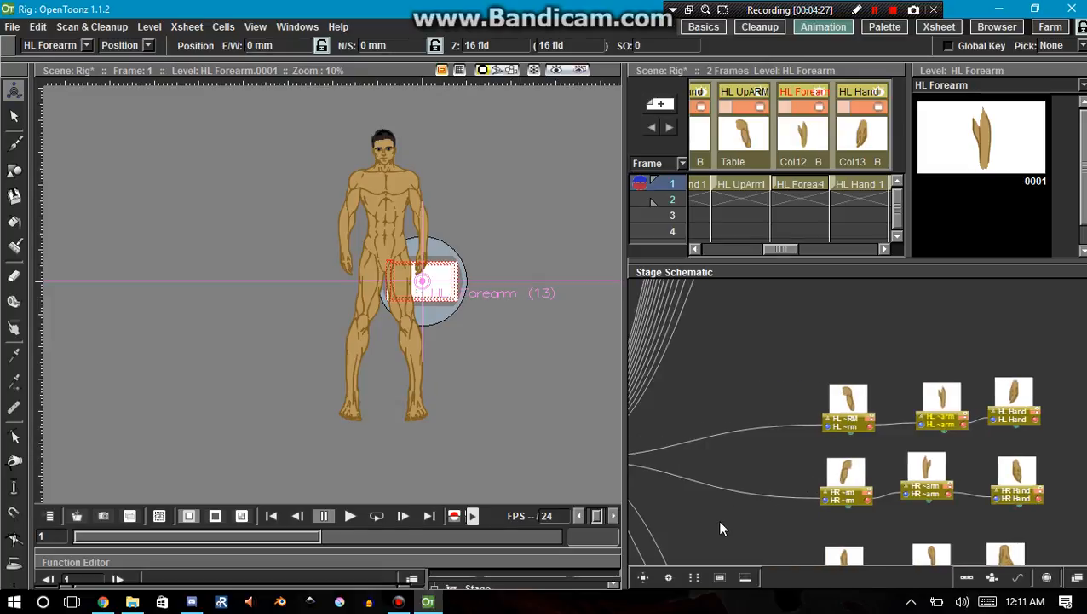
drag(719, 524, 874, 522)
drag(940, 337, 868, 523)
drag(905, 470, 881, 460)
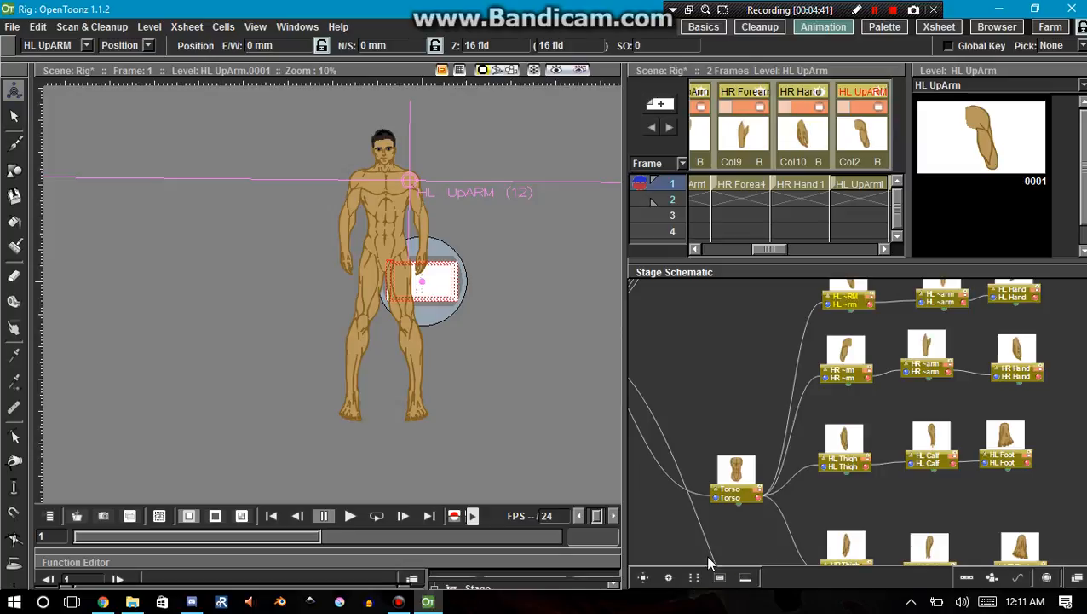
Automatically reorder the stage schematic nodes into compact, aligned rows.
click(695, 578)
scroll(882, 477, down, 4)
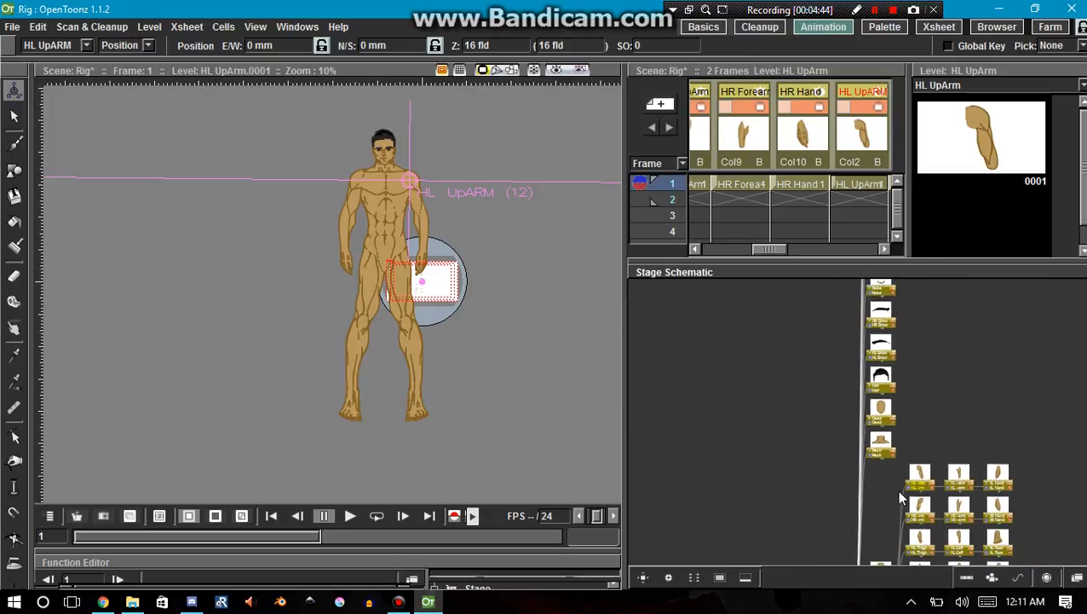
drag(927, 529, 820, 376)
key(Up)
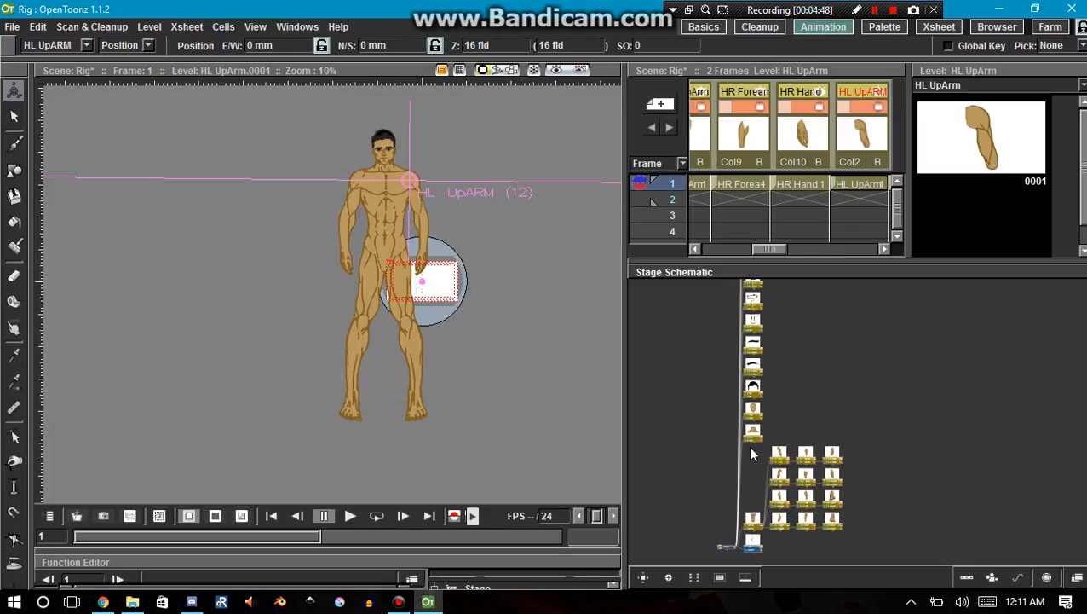
key(Up)
key(Up)
Place the Neck and Head nodes side by side above the HL arm chain and attach Head to Neck.
scroll(758, 462, up, 4)
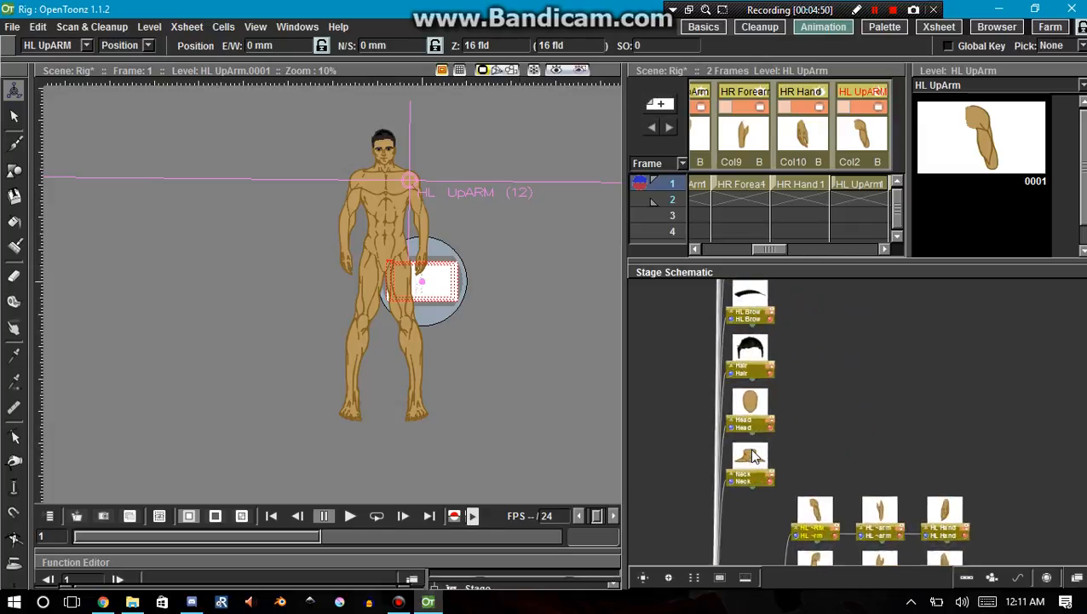
drag(754, 468, 842, 429)
drag(754, 412, 943, 439)
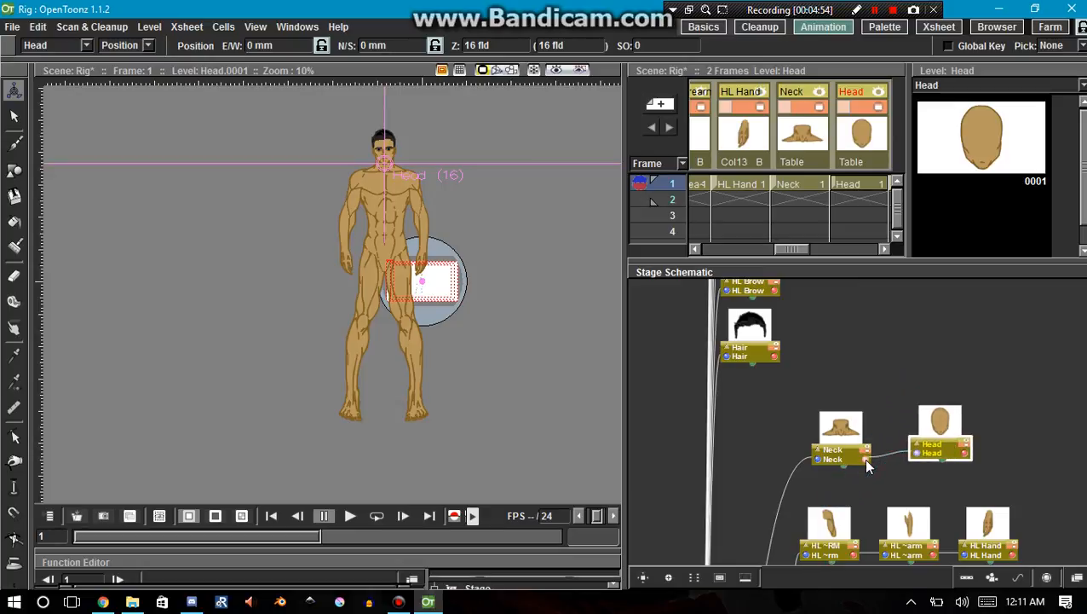
drag(866, 460, 866, 460)
Attach Neck to Torso and move the Torso node up close to the Neck node.
drag(934, 415, 910, 435)
drag(841, 433, 756, 346)
drag(724, 440, 793, 382)
drag(799, 288, 794, 425)
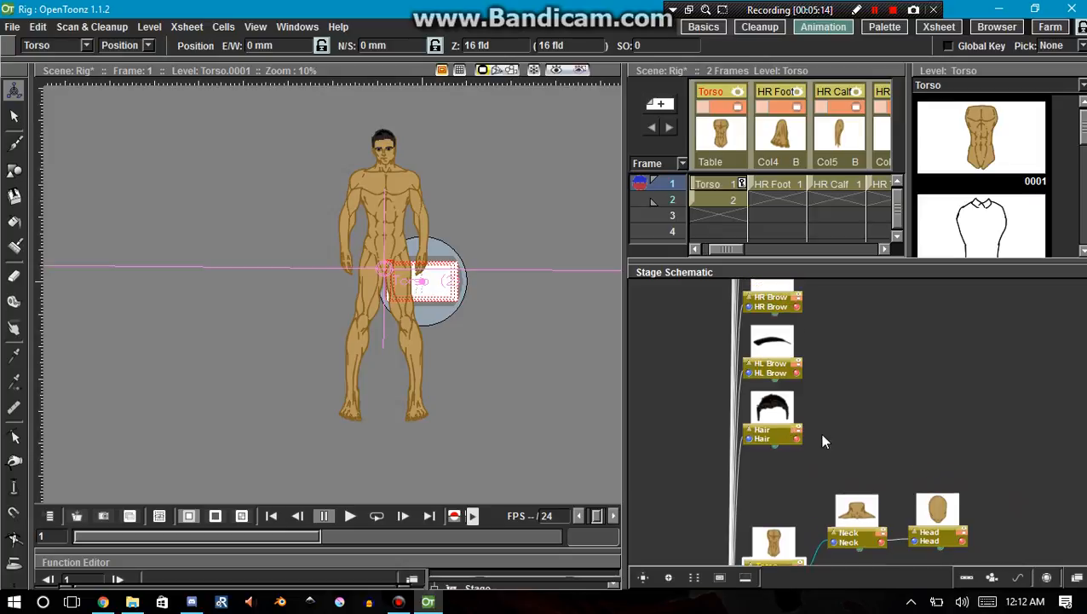
Move the Head node farther from Neck, then shift the whole column of hair and facial-feature nodes beyond the limb chains.
drag(950, 554, 927, 490)
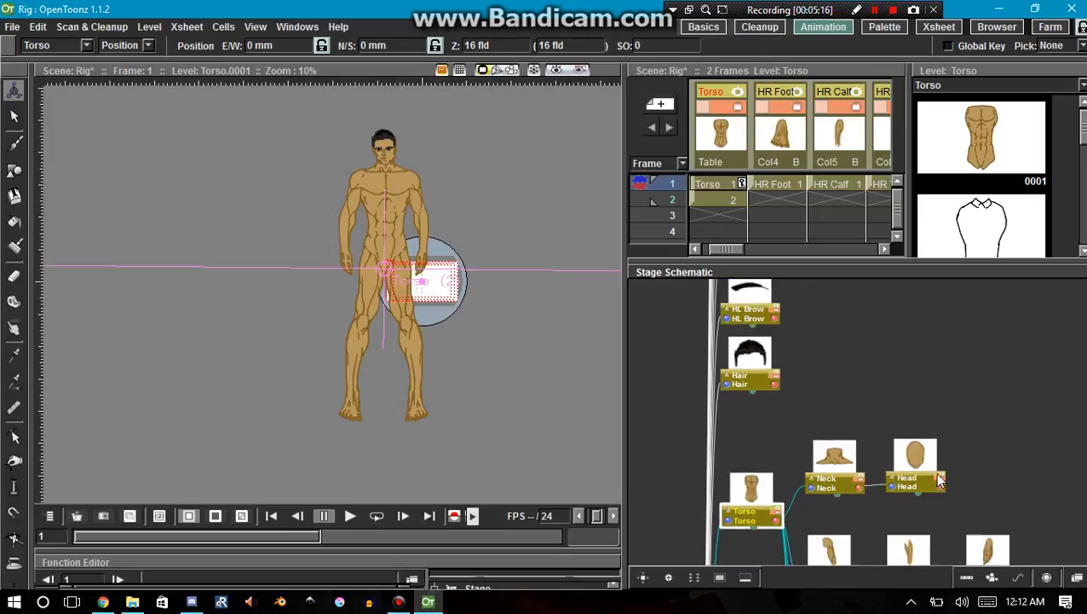
drag(916, 439, 977, 436)
drag(807, 395, 740, 278)
scroll(749, 409, down, 6)
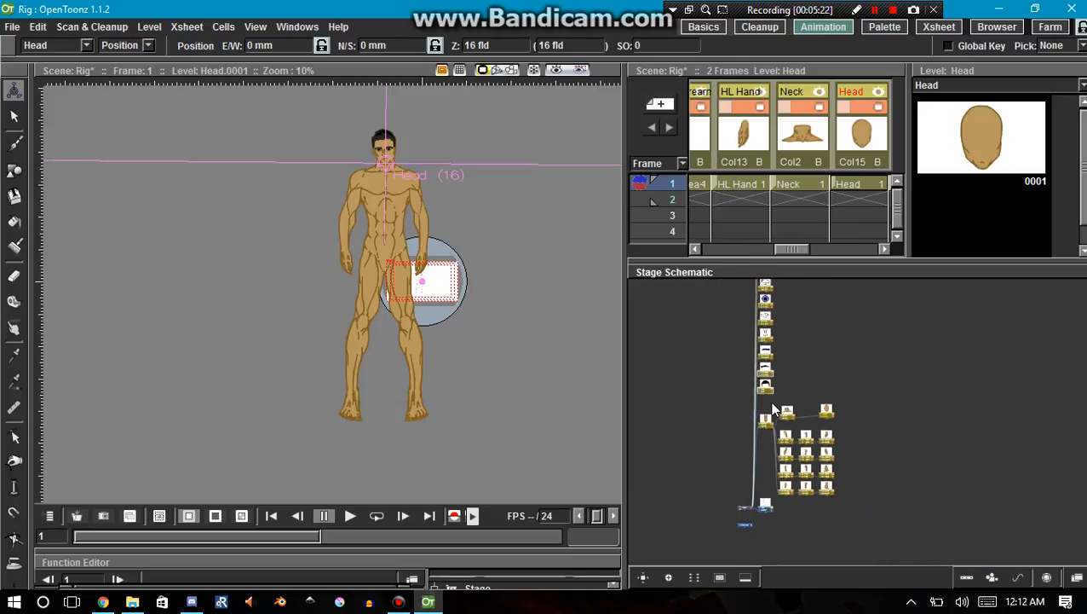
drag(763, 388, 757, 247)
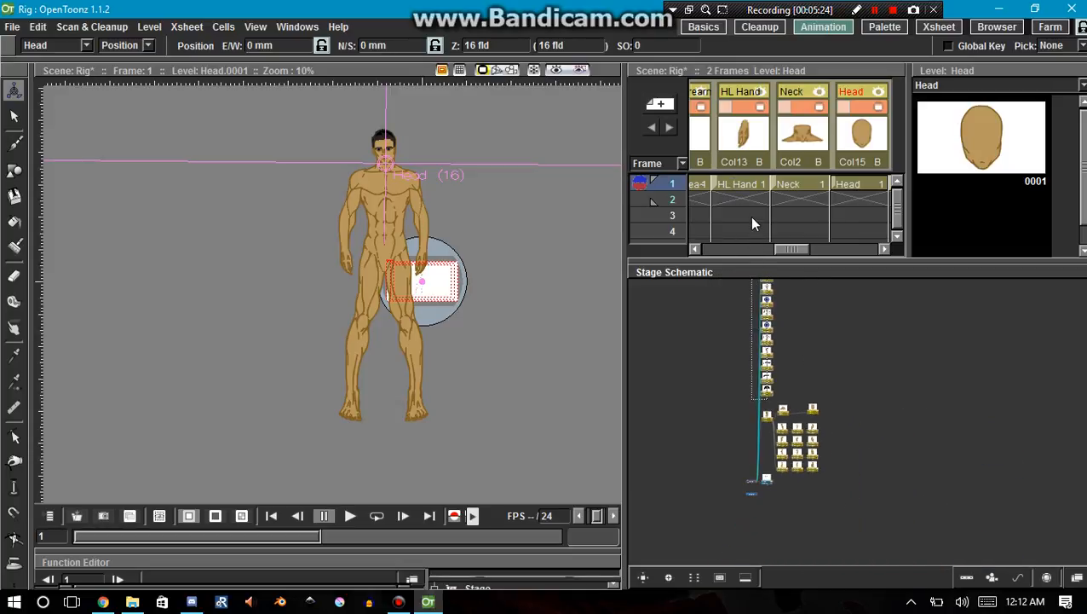
drag(760, 178, 759, 180)
drag(767, 341, 854, 388)
Attach the Hair and HL Brow nodes to Head.
scroll(854, 387, up, 5)
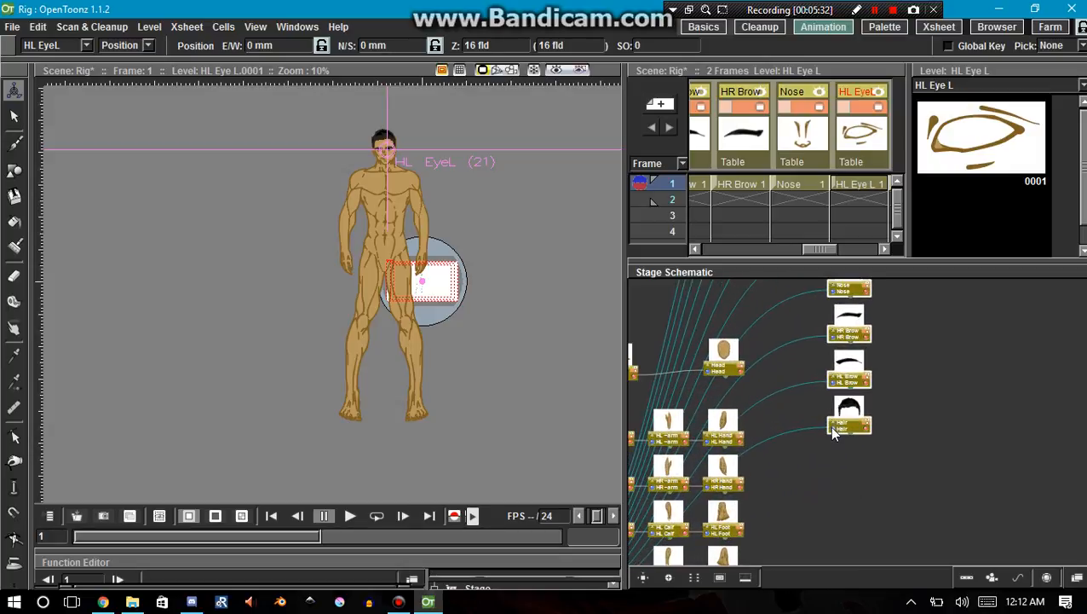
scroll(834, 431, up, 2)
click(827, 429)
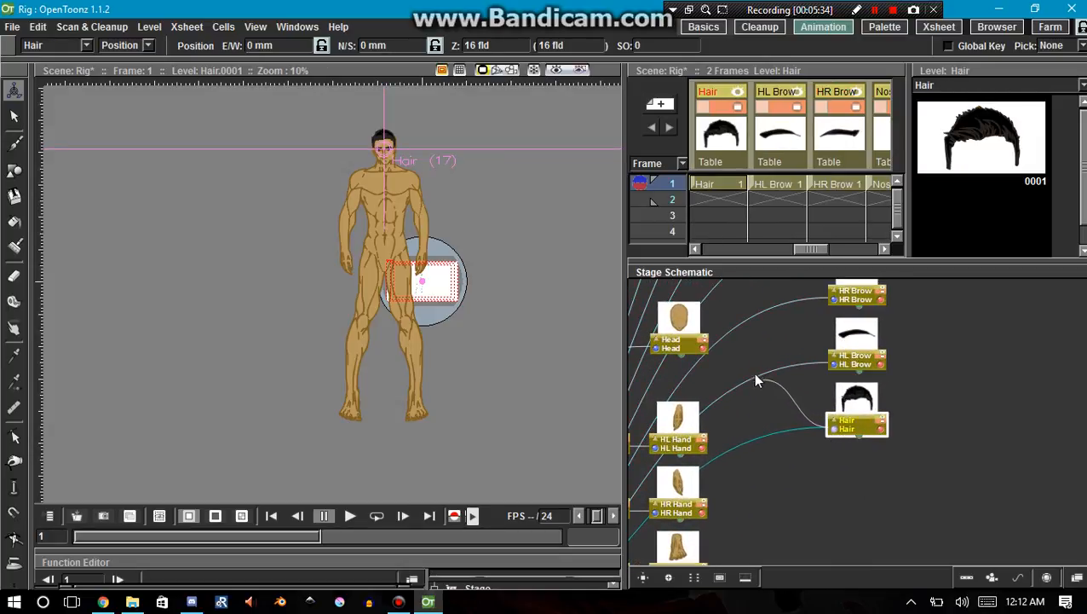
drag(716, 358, 700, 347)
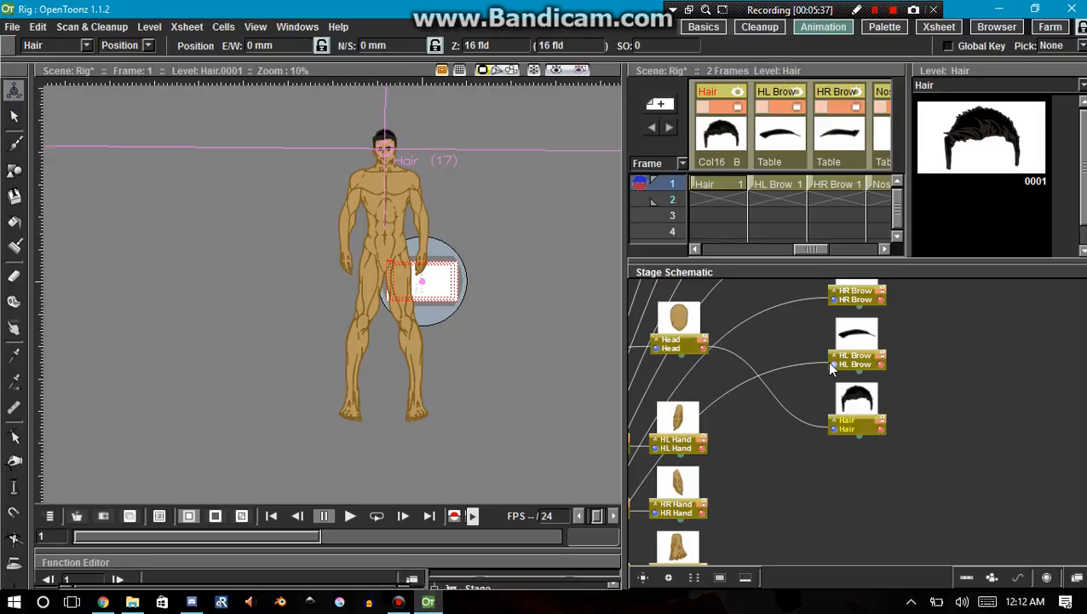
drag(831, 367, 776, 359)
drag(704, 353, 703, 350)
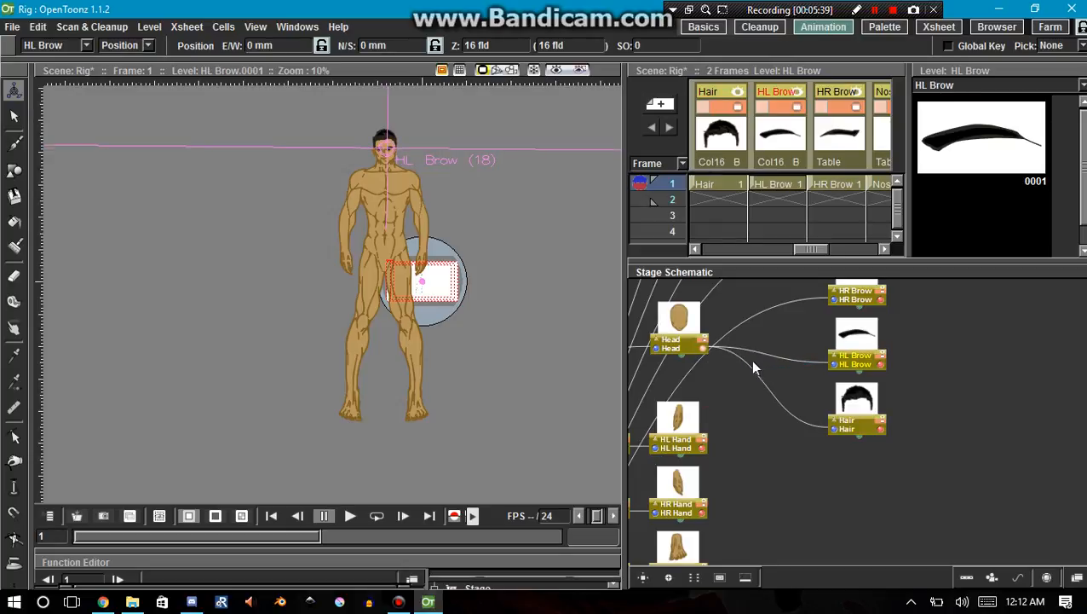
Attach the HR Brow and Nose nodes to Head.
scroll(838, 332, up, 2)
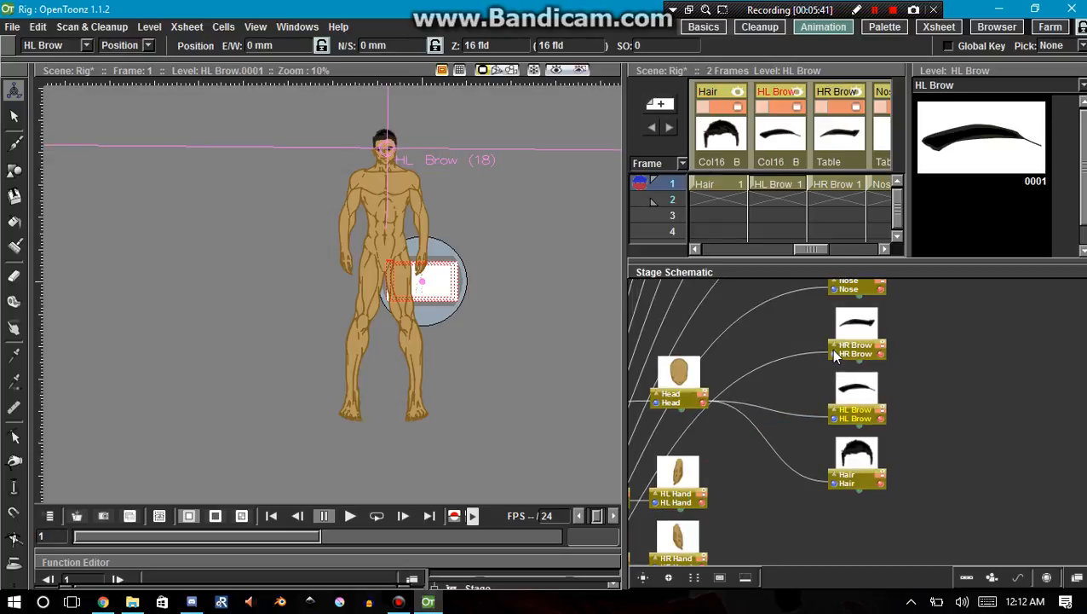
drag(834, 360, 701, 399)
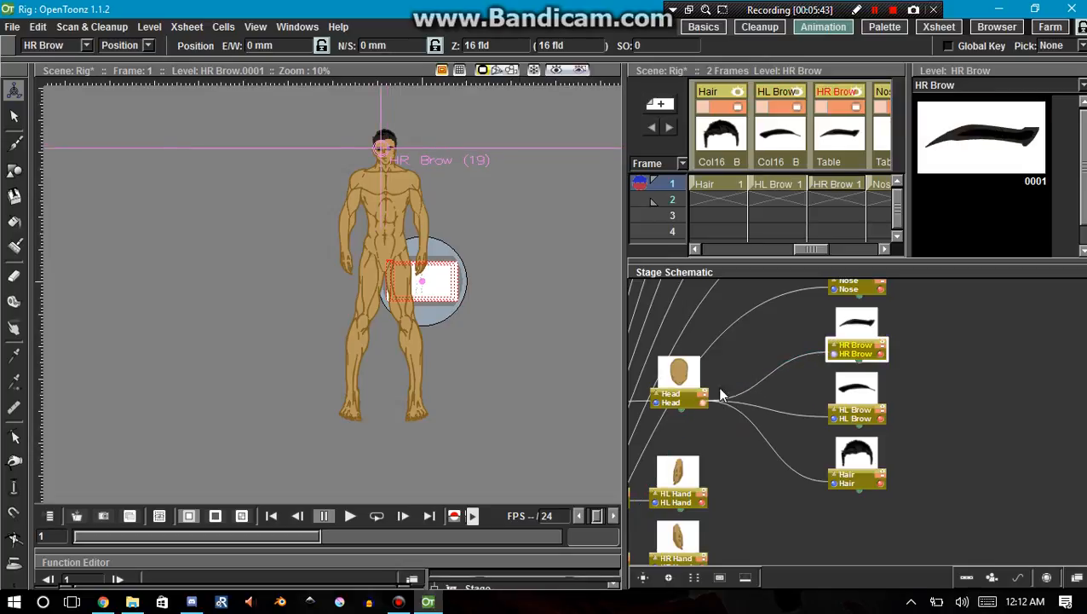
scroll(825, 354, up, 2)
drag(834, 362, 700, 466)
scroll(764, 447, up, 1)
scroll(765, 447, up, 1)
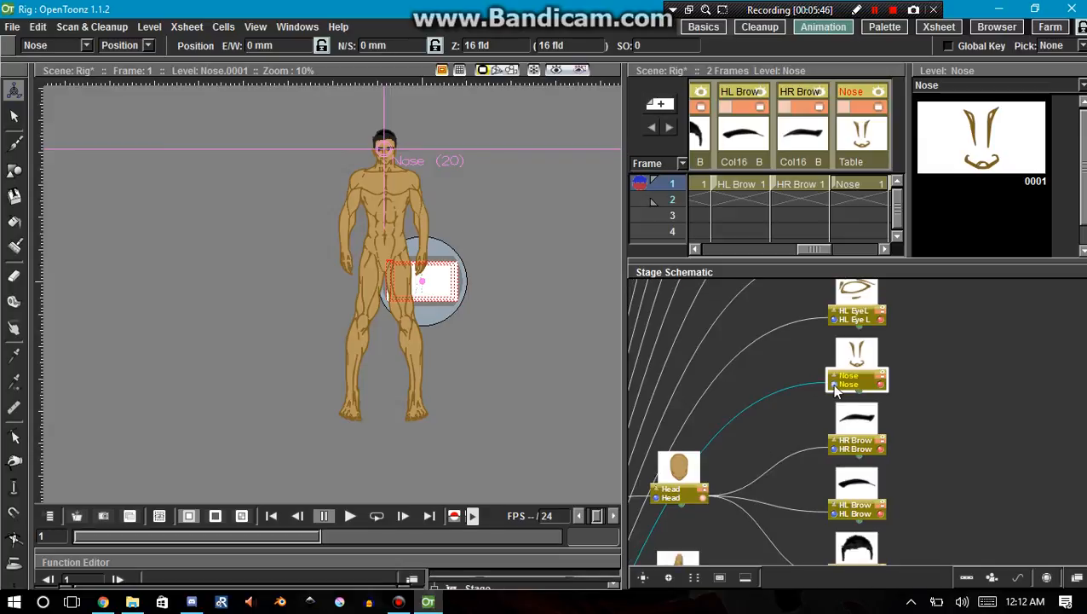
scroll(703, 495, up, 3)
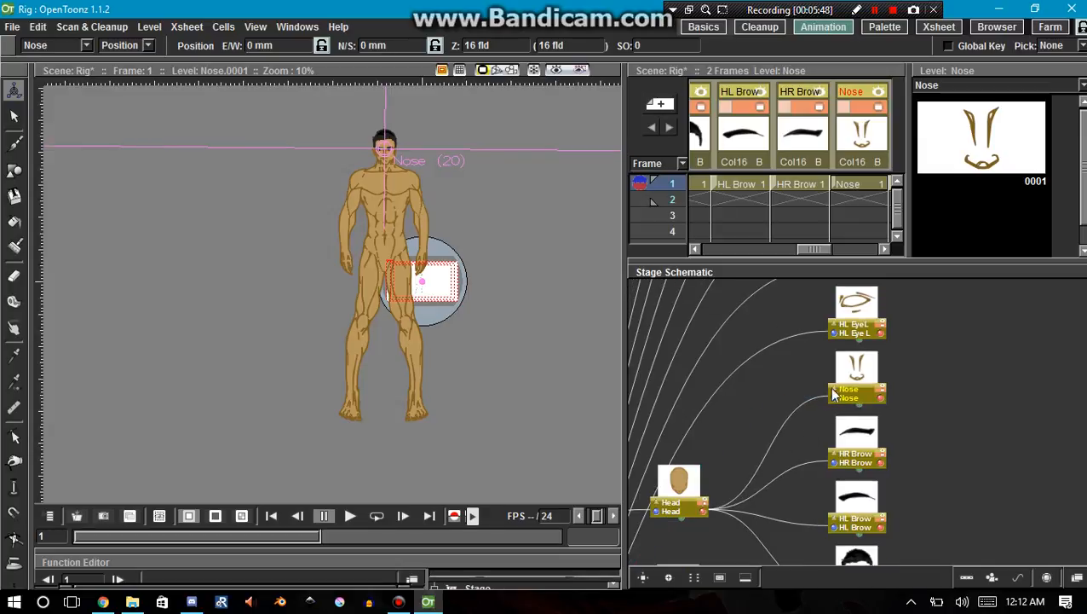
Attach the HL EyeL and HL EyeR nodes to Head, moving the Head node up alongside the eye nodes.
drag(828, 360, 735, 312)
scroll(833, 341, up, 2)
click(835, 329)
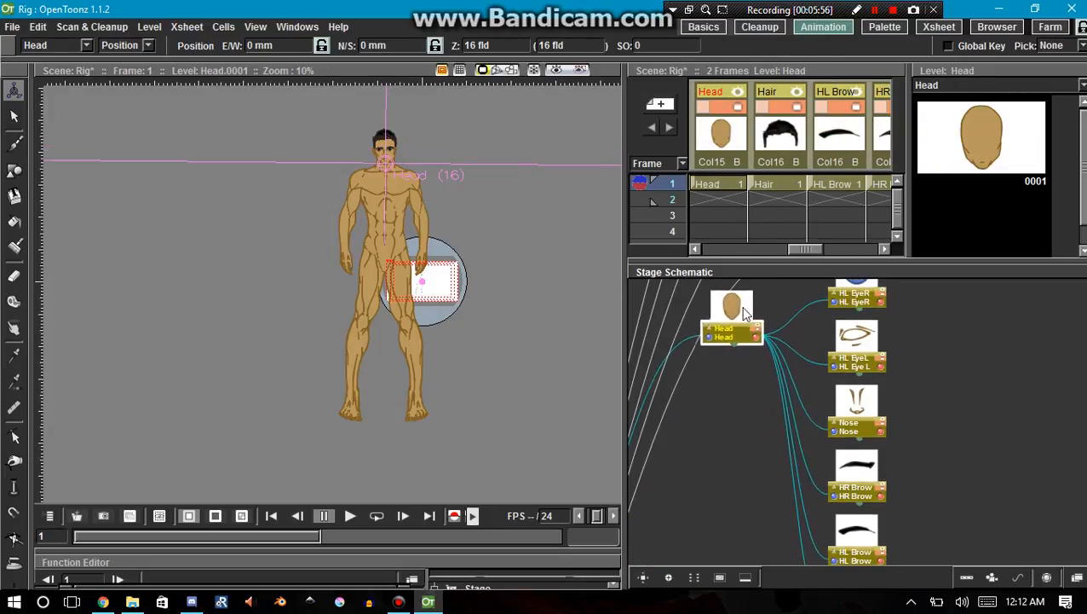
Attach the HR EyeL and HR EyeR nodes to Head, keeping the Head node close to them.
scroll(821, 319, up, 5)
drag(831, 333, 808, 360)
drag(763, 434, 733, 322)
scroll(832, 331, up, 3)
scroll(833, 330, up, 2)
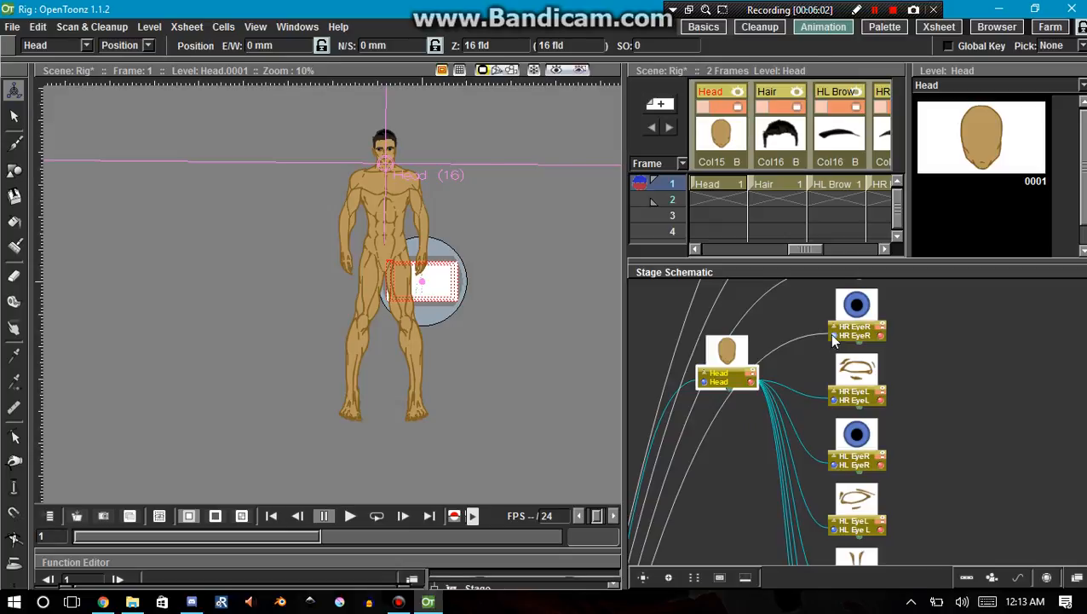
click(834, 338)
Attach the Mouth and HL Ear nodes to Head, moving the Head node up beside them.
scroll(774, 364, up, 5)
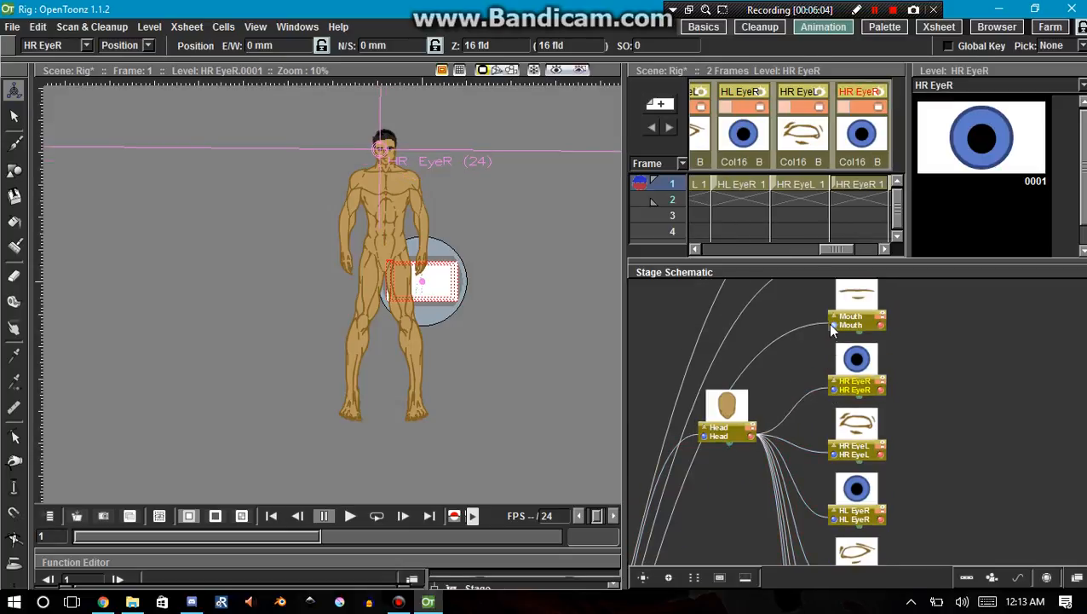
click(832, 339)
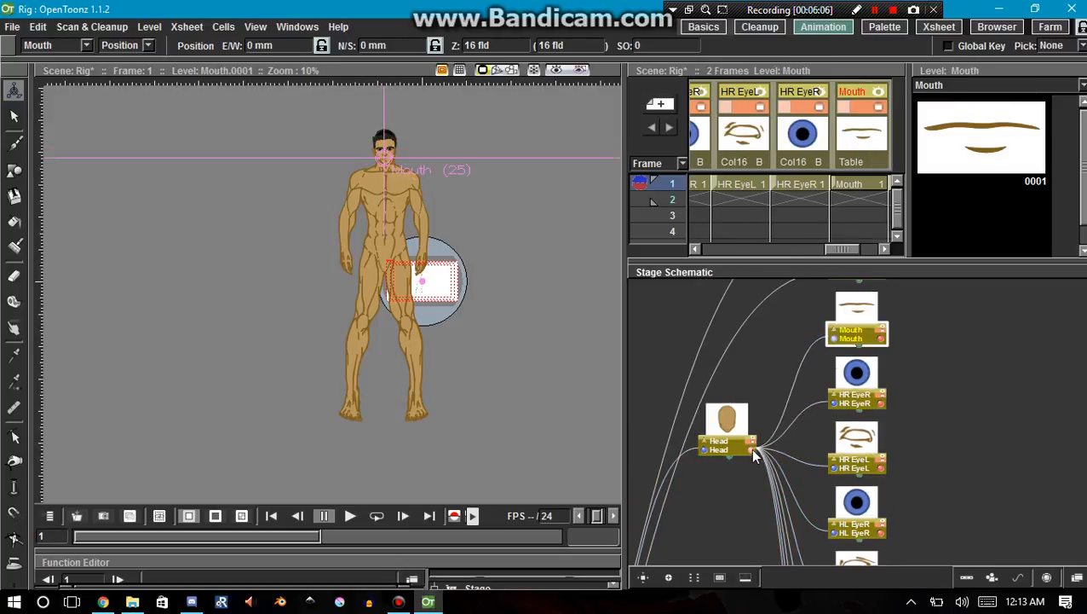
drag(746, 454, 747, 344)
scroll(748, 344, up, 4)
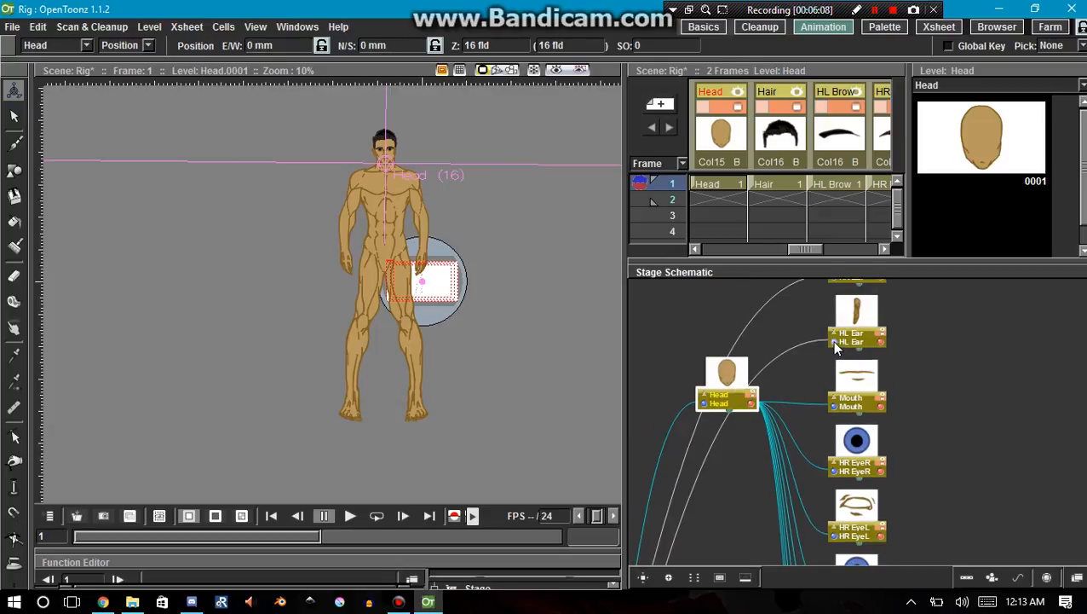
click(832, 341)
drag(748, 401, 784, 304)
Attach the HR Ear node to Head, moving the HR Ear node slightly up.
scroll(783, 304, up, 3)
scroll(826, 343, up, 2)
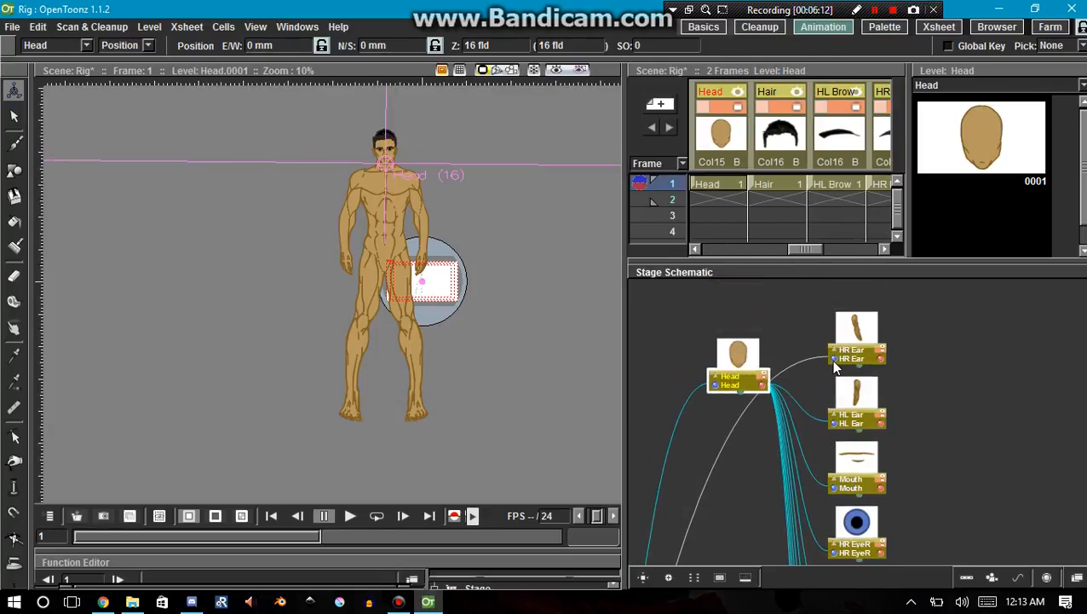
mouse_move(834, 361)
mouse_down()
mouse_move(817, 366)
mouse_move(831, 346)
mouse_up()
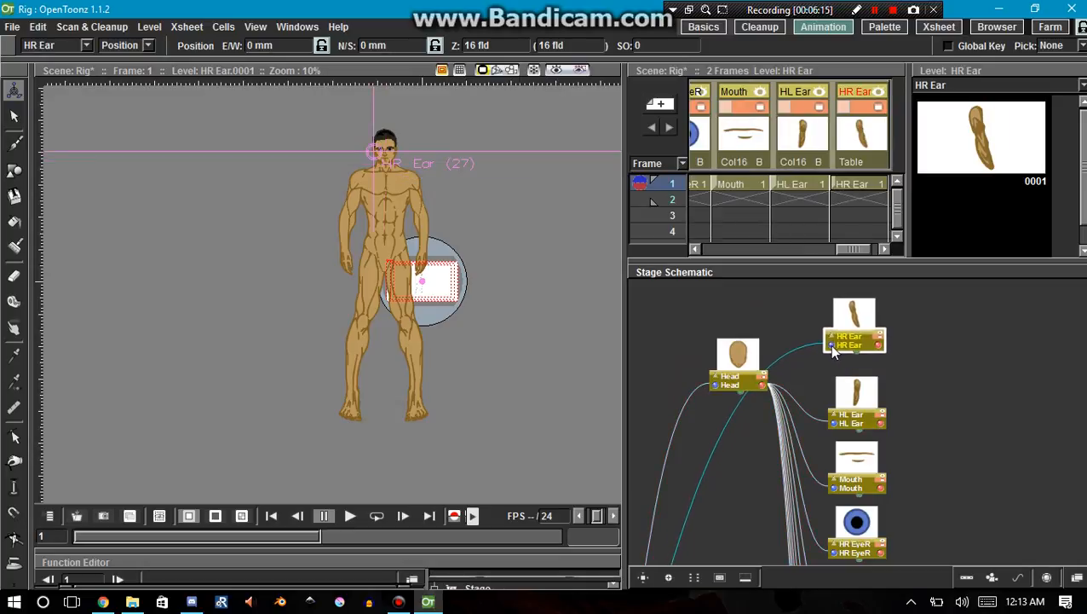
drag(784, 388, 765, 381)
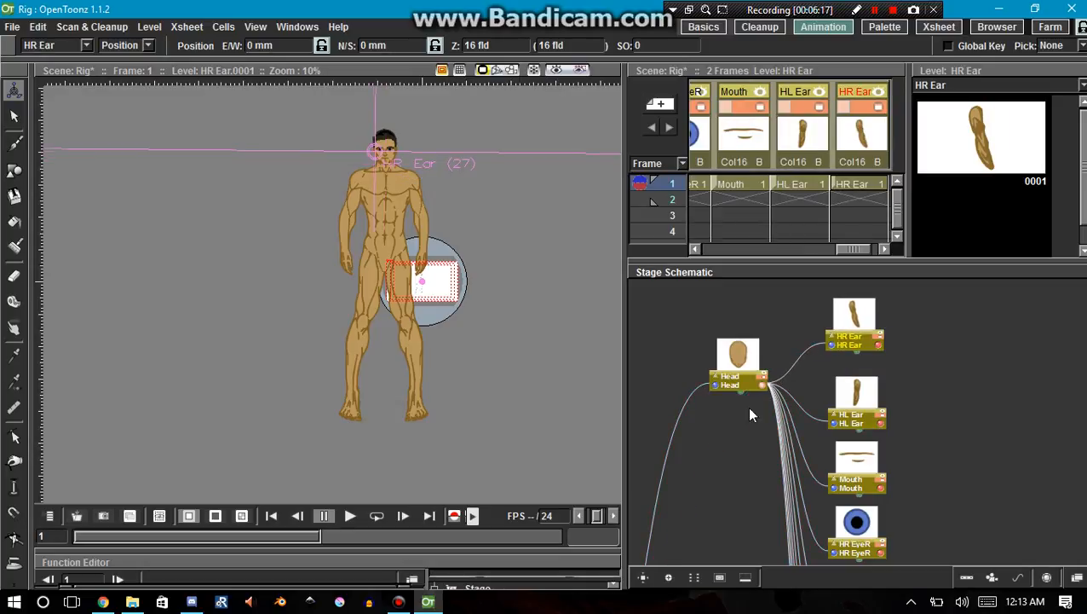
Rearrange the stage schematic nodes automatically and select the Torso node at the base of the character's hierarchy.
click(695, 580)
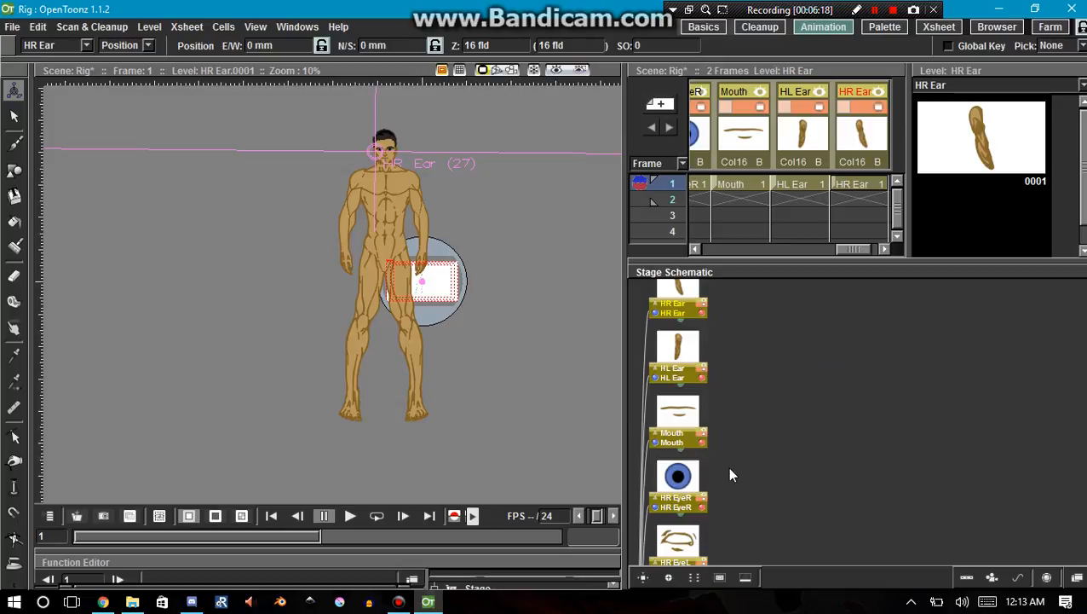
scroll(710, 460, down, 6)
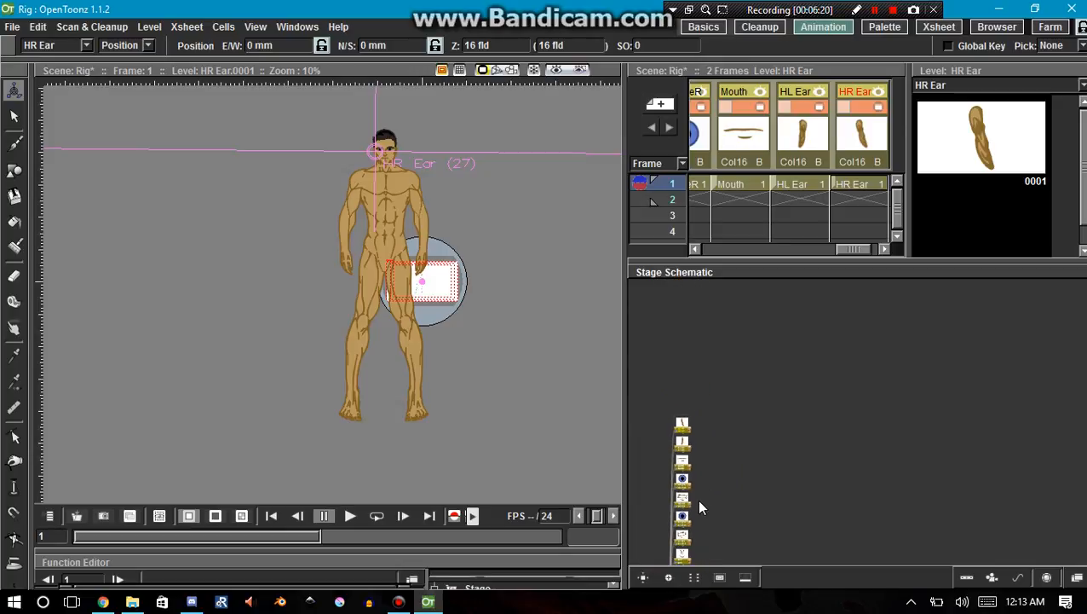
drag(682, 483, 704, 428)
scroll(711, 358, up, 5)
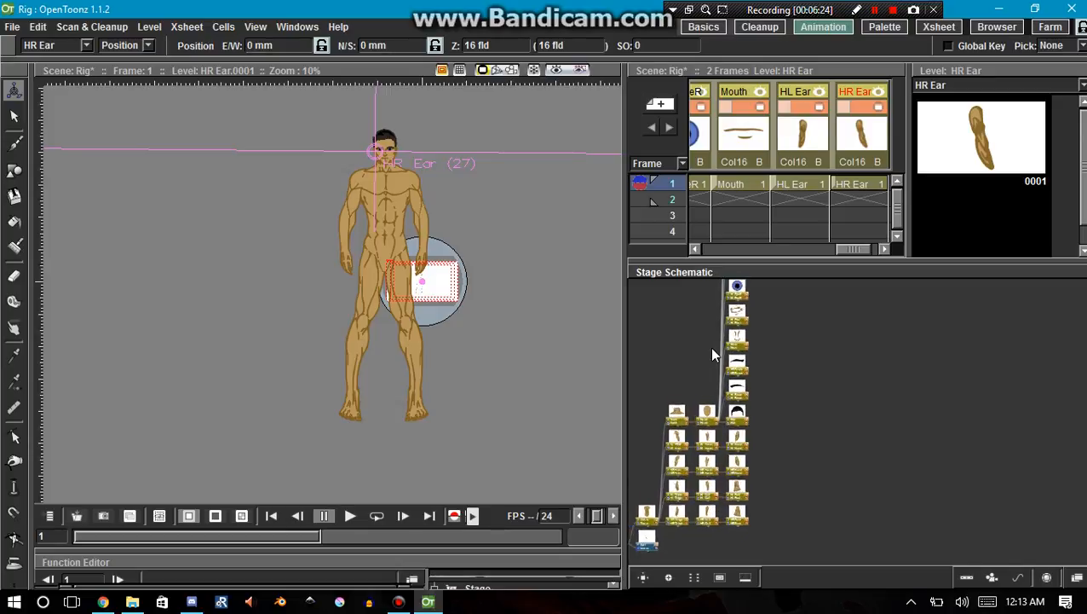
scroll(709, 398, up, 2)
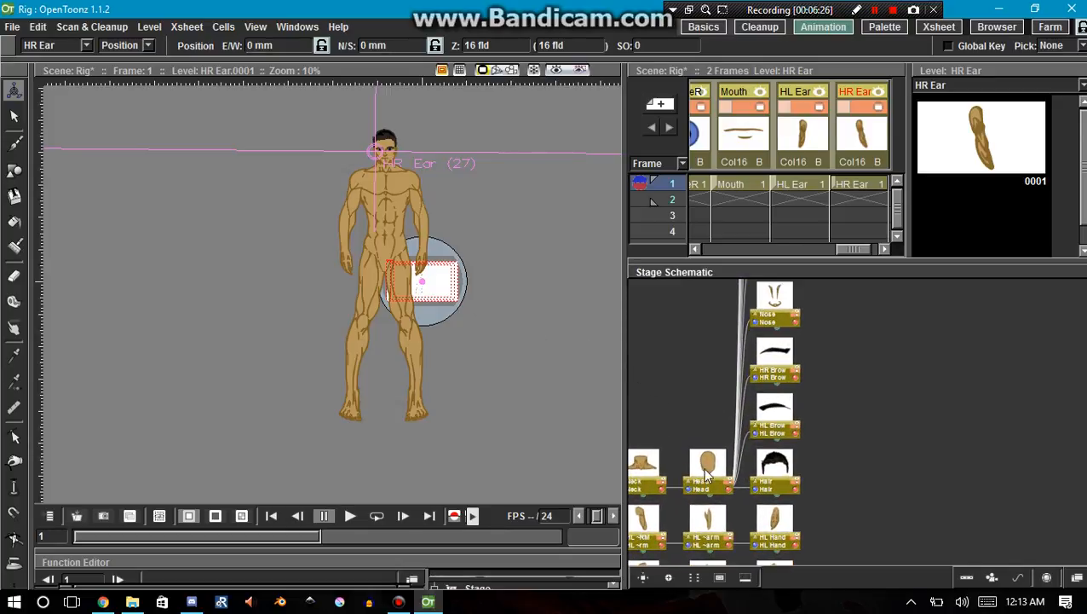
key(Left)
key(Left)
key(Left)
key(Down)
key(Down)
key(Down)
key(Down)
key(Down)
key(Down)
key(Down)
key(Down)
key(Down)
key(Down)
key(Down)
key(Down)
key(Down)
key(Down)
key(Down)
key(Down)
key(Down)
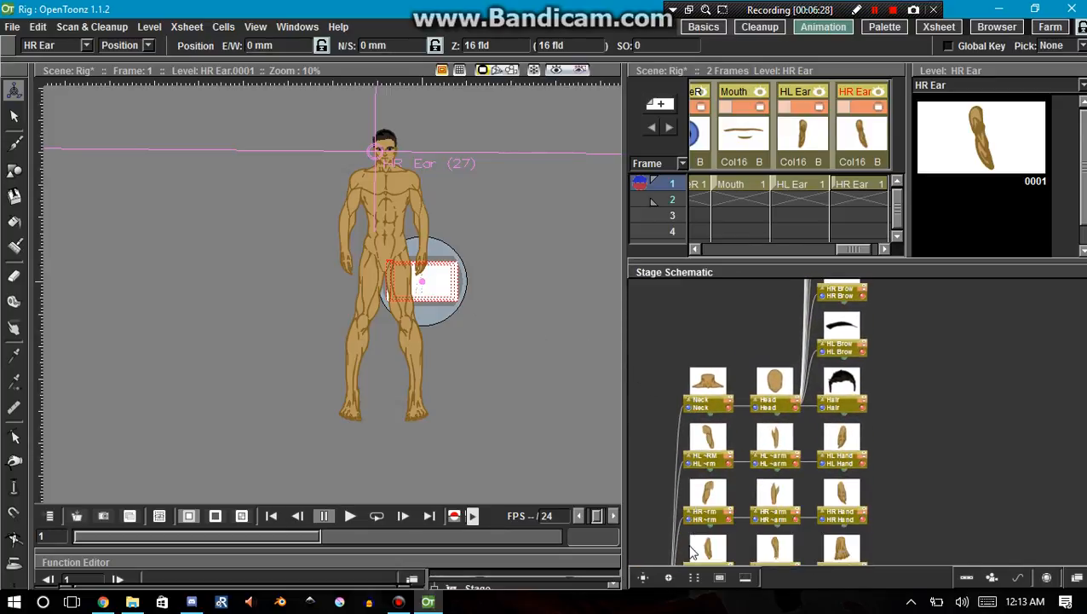
key(Left)
key(Left)
click(688, 460)
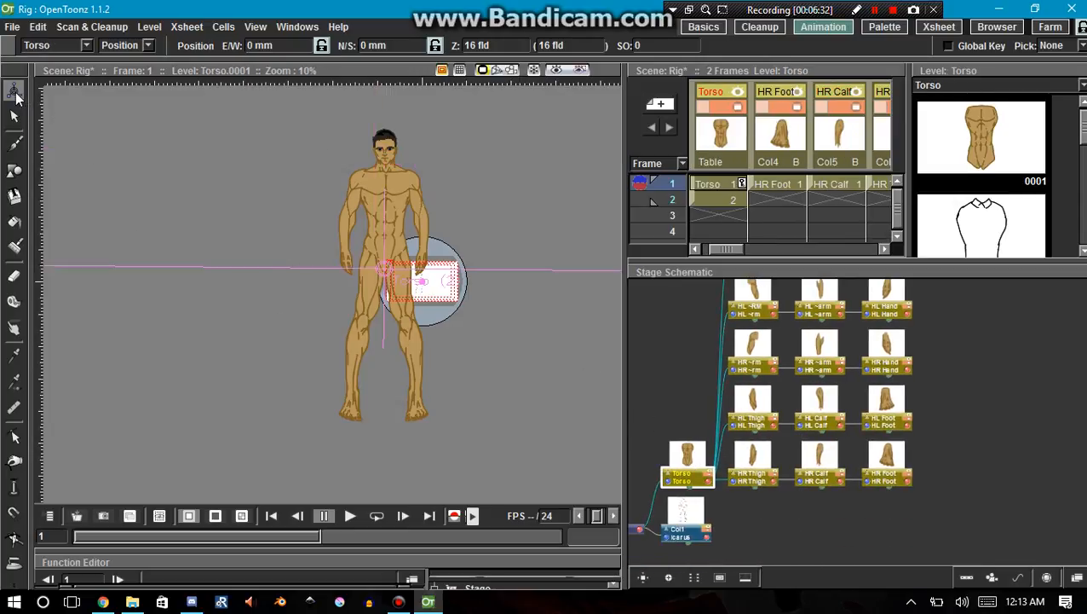
Try moving the Torso with its attached parts around the stage, ending beside the camera frame at about E/W -333 mm, N/S 130 mm.
click(120, 46)
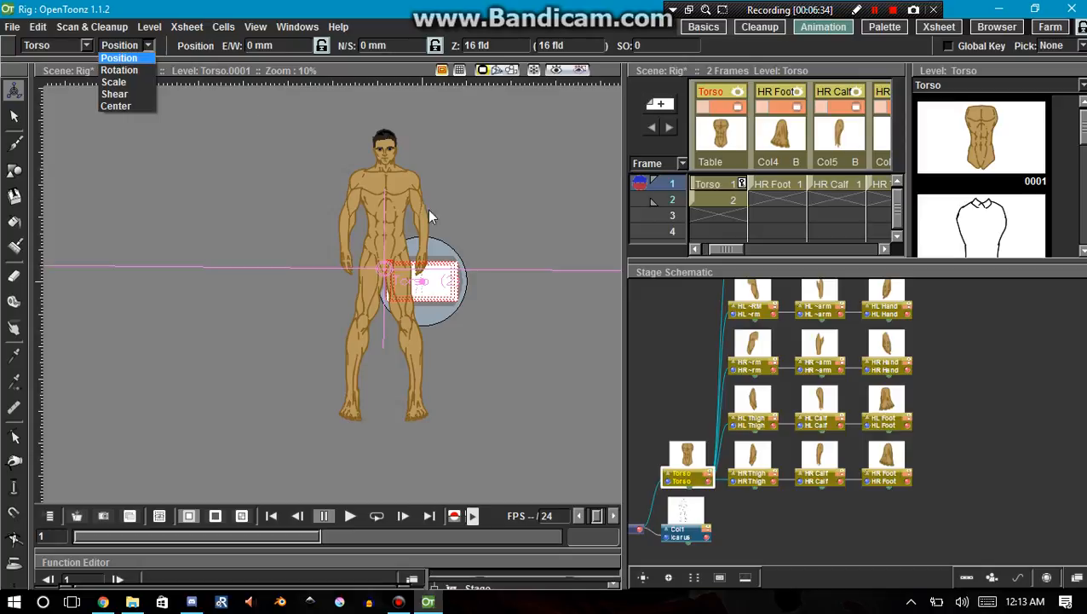
click(403, 223)
drag(402, 223, 372, 234)
key(ctrl+z)
scroll(415, 239, up, 11)
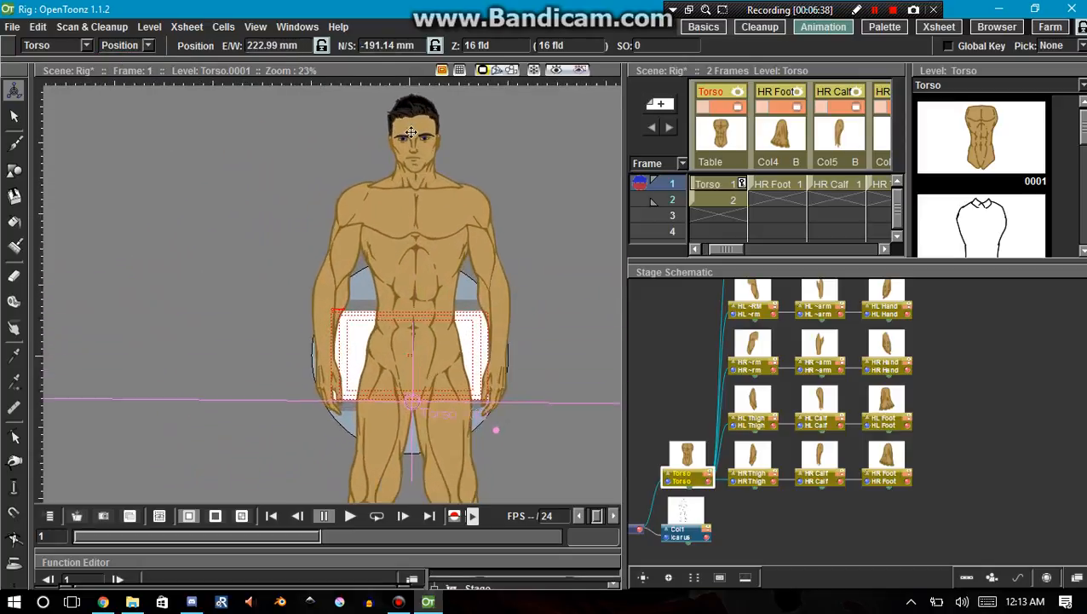
scroll(410, 139, up, 5)
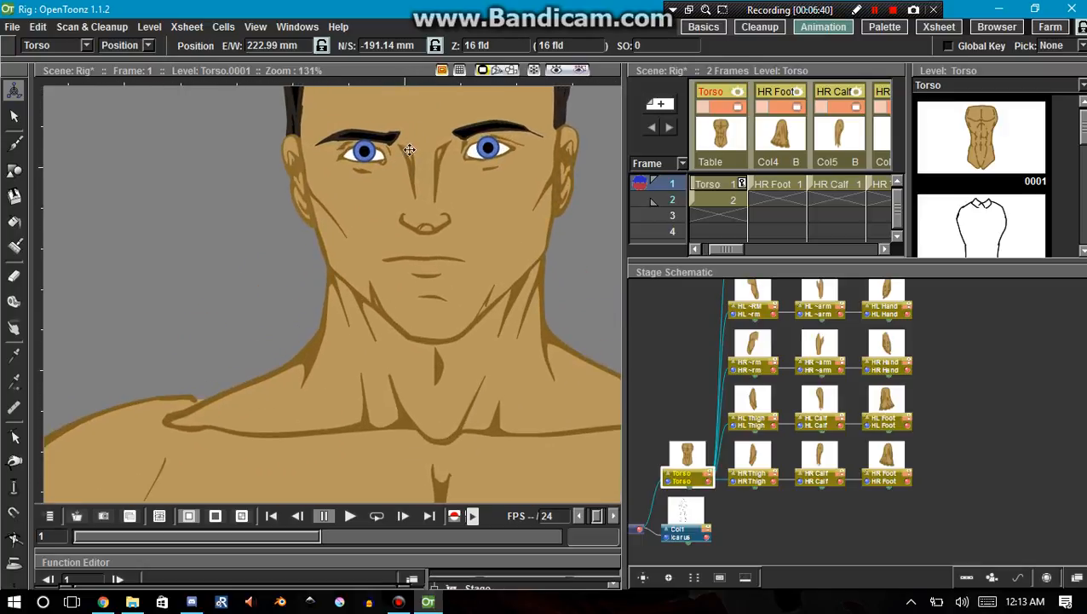
scroll(404, 163, down, 10)
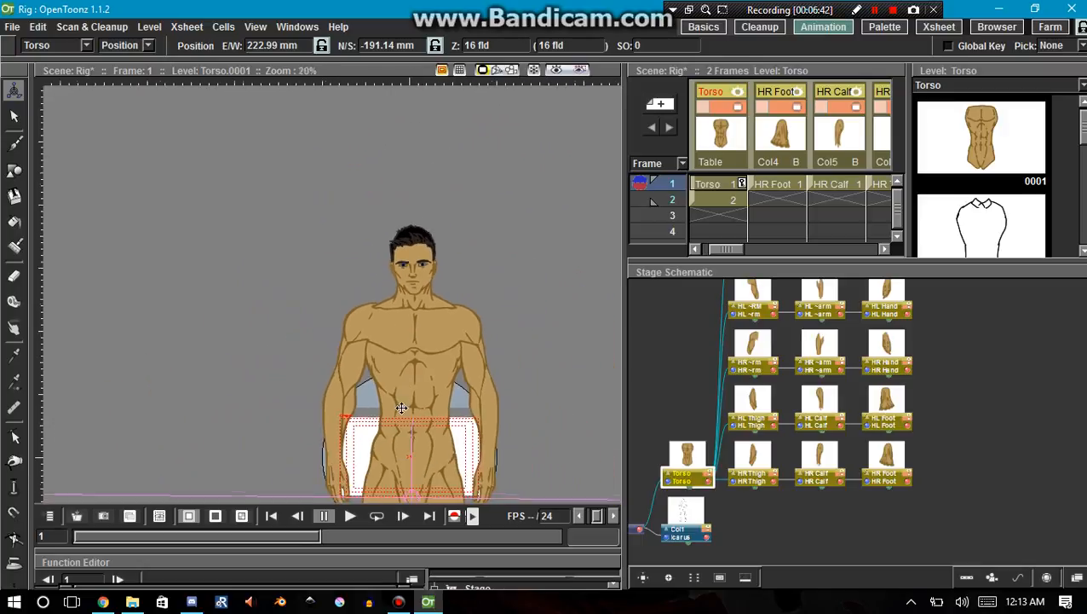
key(space)
drag(410, 428, 176, 187)
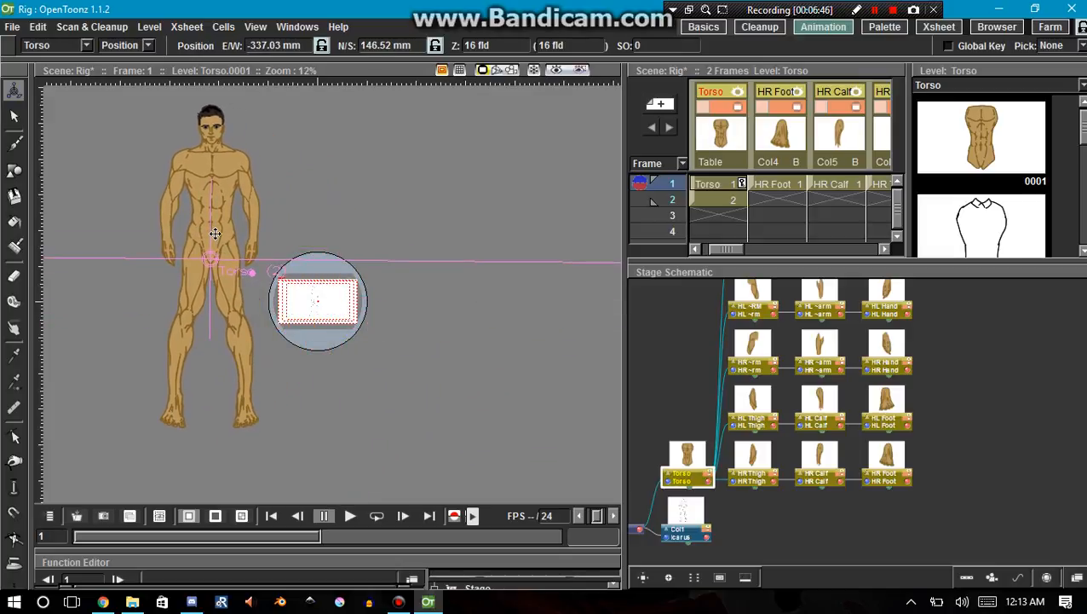
Scale the Torso with its attached parts down to about 14.78% globally.
click(148, 46)
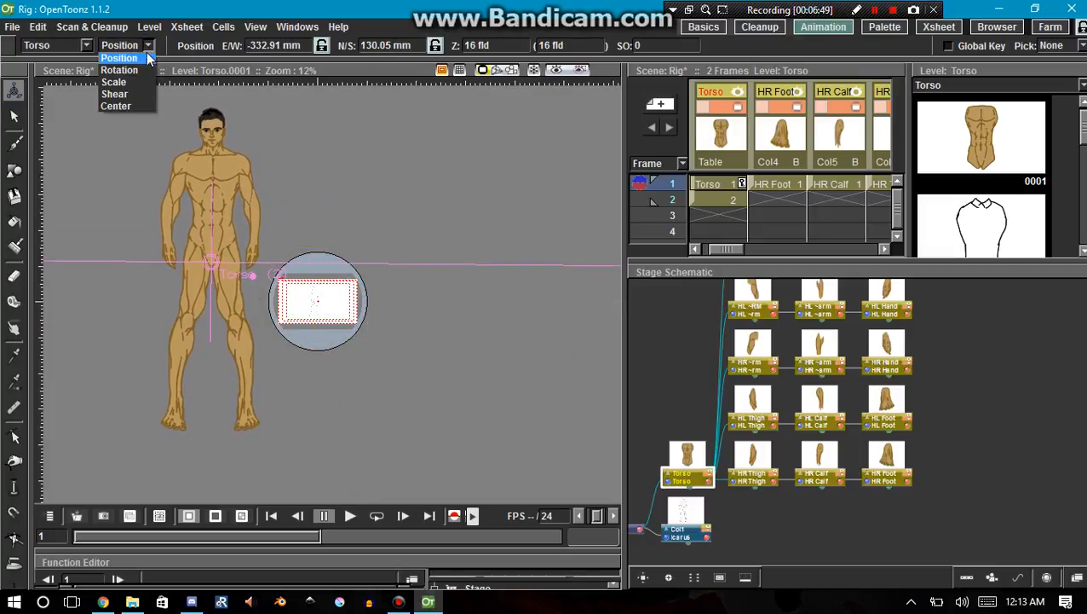
click(139, 81)
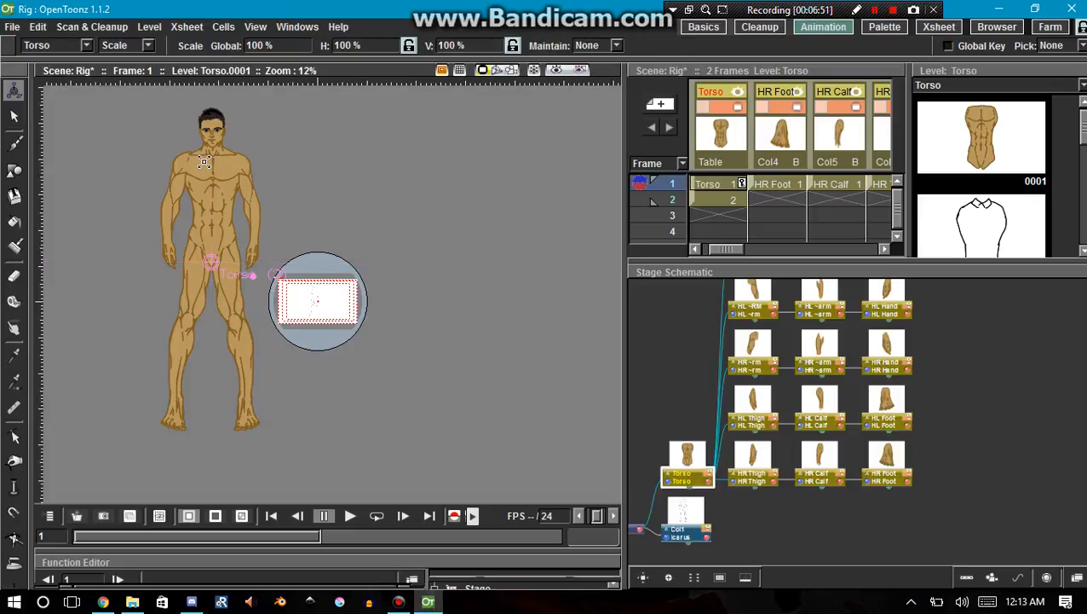
drag(202, 162, 223, 270)
right_click(222, 271)
Move the Torso into the camera frame beside the line drawing, at about E/W 150.83 mm, N/S -79.95 mm.
click(151, 45)
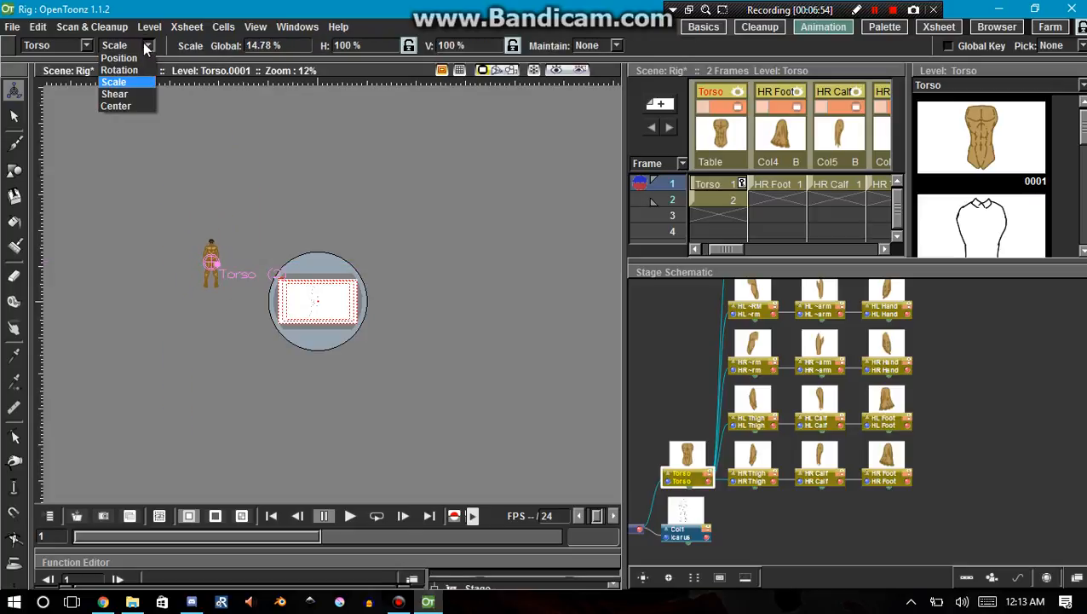
click(135, 60)
drag(210, 252, 305, 290)
scroll(305, 290, up, 2)
scroll(305, 290, up, 7)
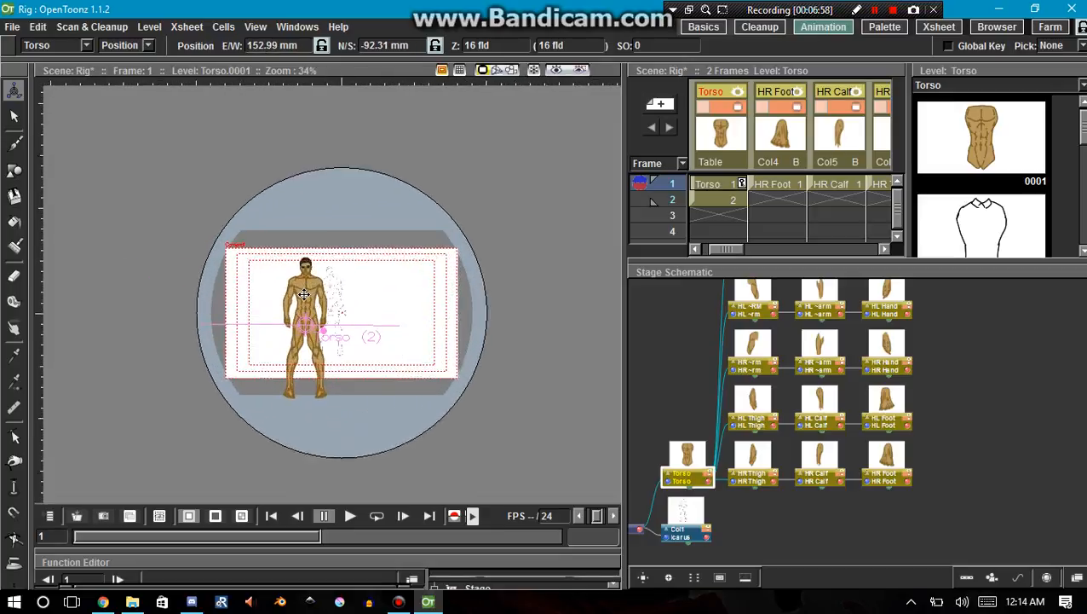
scroll(308, 300, up, 1)
drag(307, 293, 301, 259)
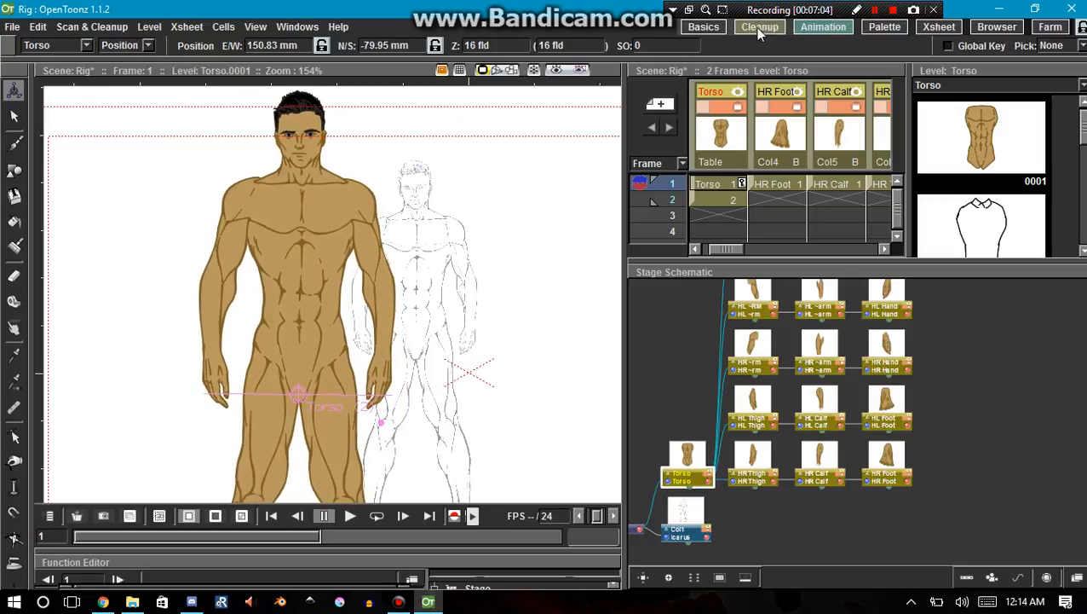
Scale the Torso down to about 10.81% globally to approach the size of the line drawing.
click(143, 45)
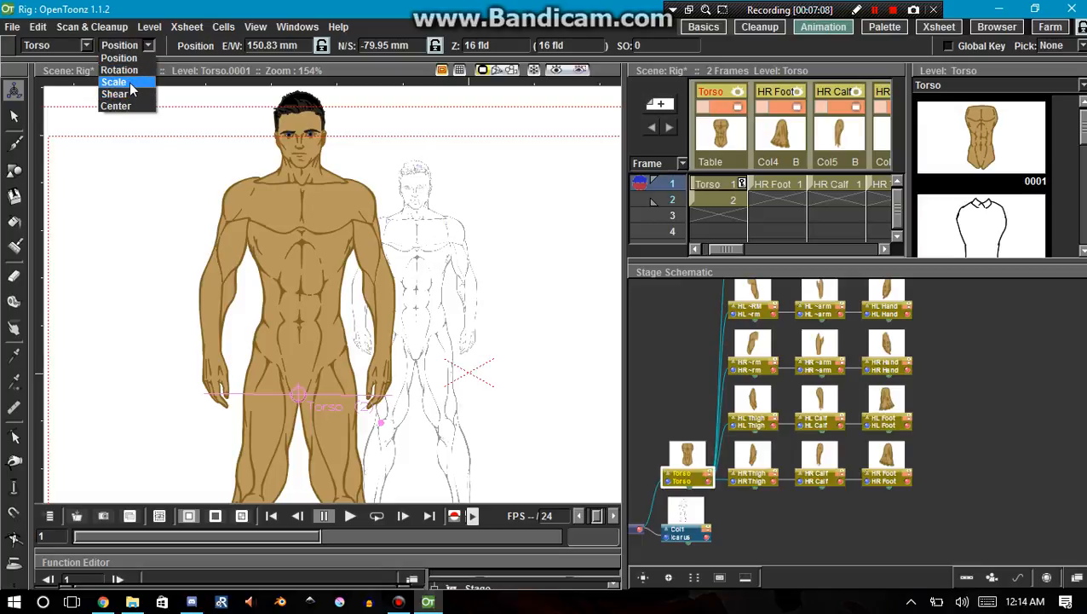
click(115, 82)
drag(298, 142, 310, 207)
drag(260, 160, 236, 176)
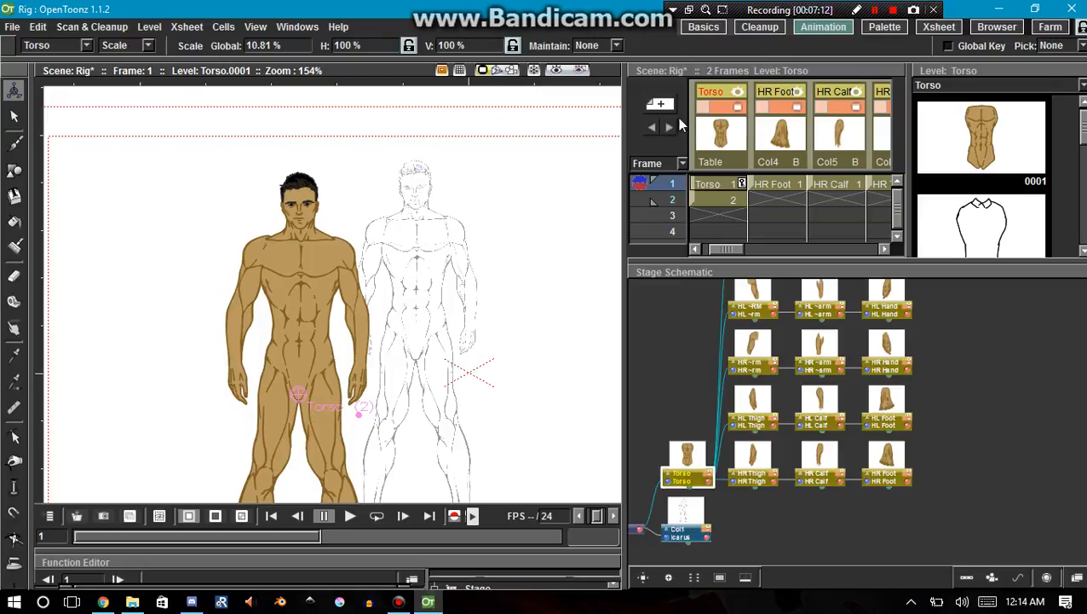
Reduce the Torso column's opacity to 59%.
click(721, 108)
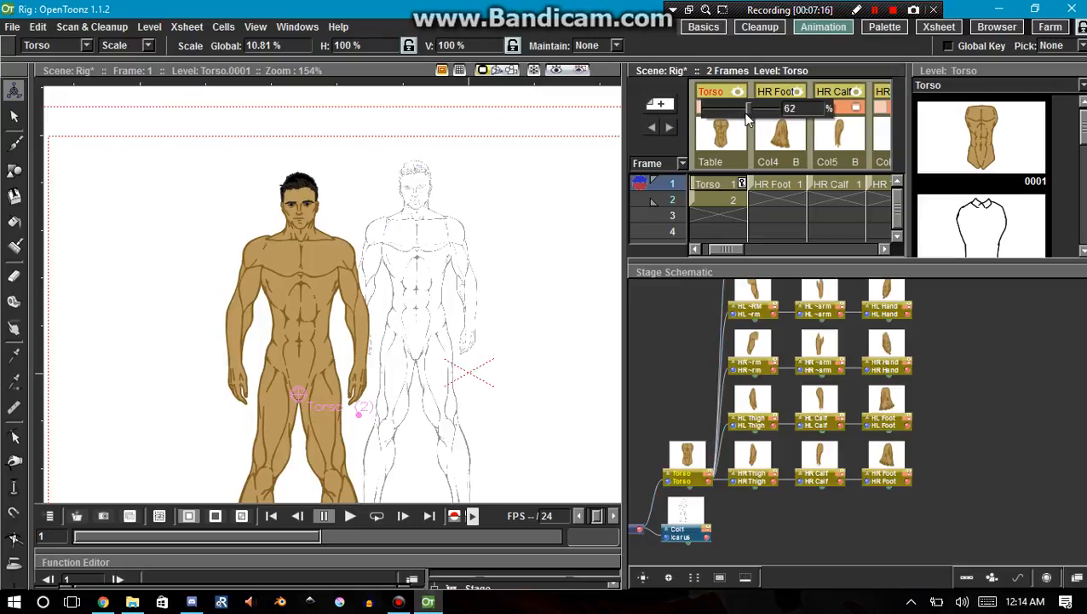
drag(746, 116, 750, 119)
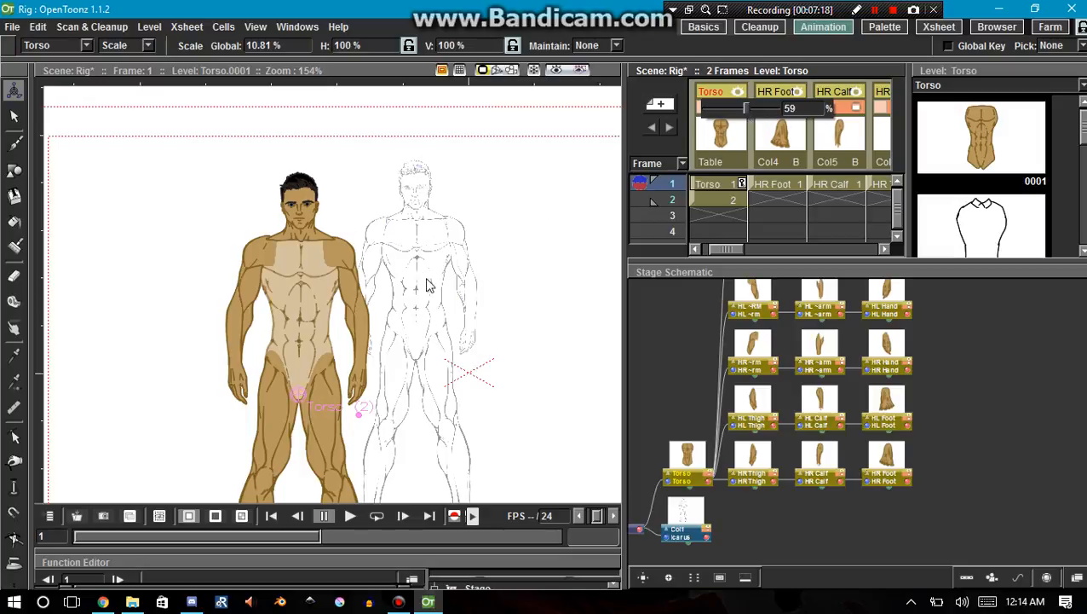
scroll(337, 239, up, 4)
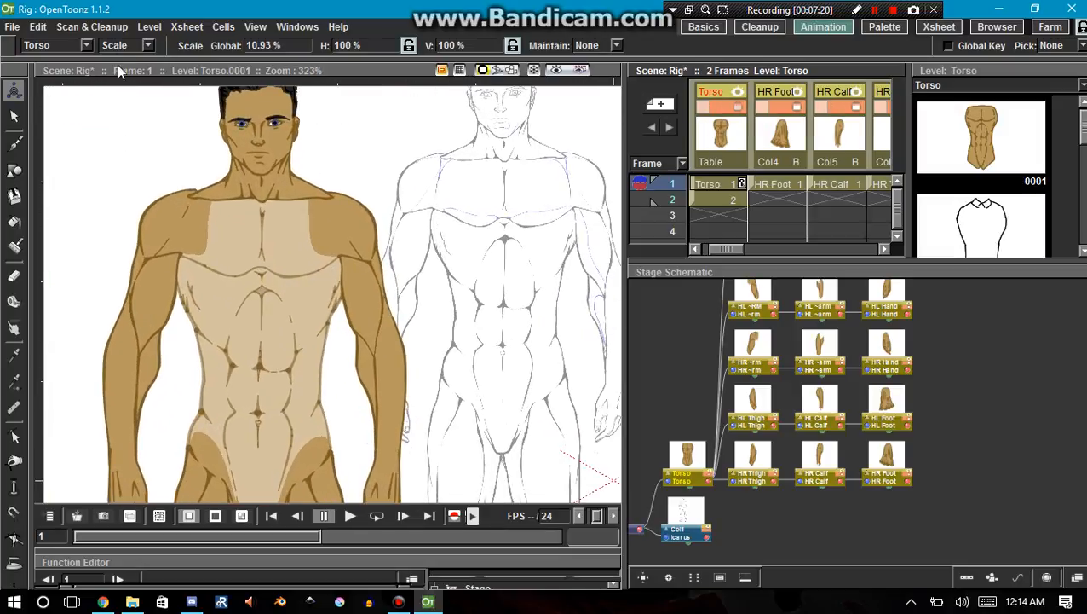
Move the Torso over the torso of the line drawing, at about E/W 194.9 mm, N/S -66.69 mm.
click(145, 45)
click(124, 58)
drag(301, 238, 514, 177)
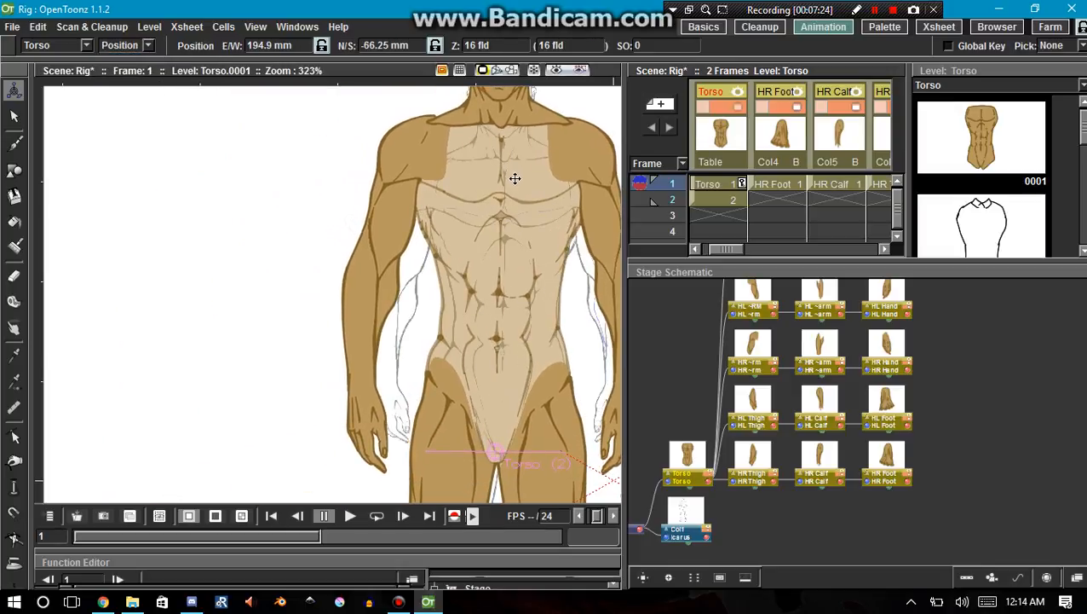
Scale the Torso down to about 9.48% globally to match the line drawing underneath.
click(148, 47)
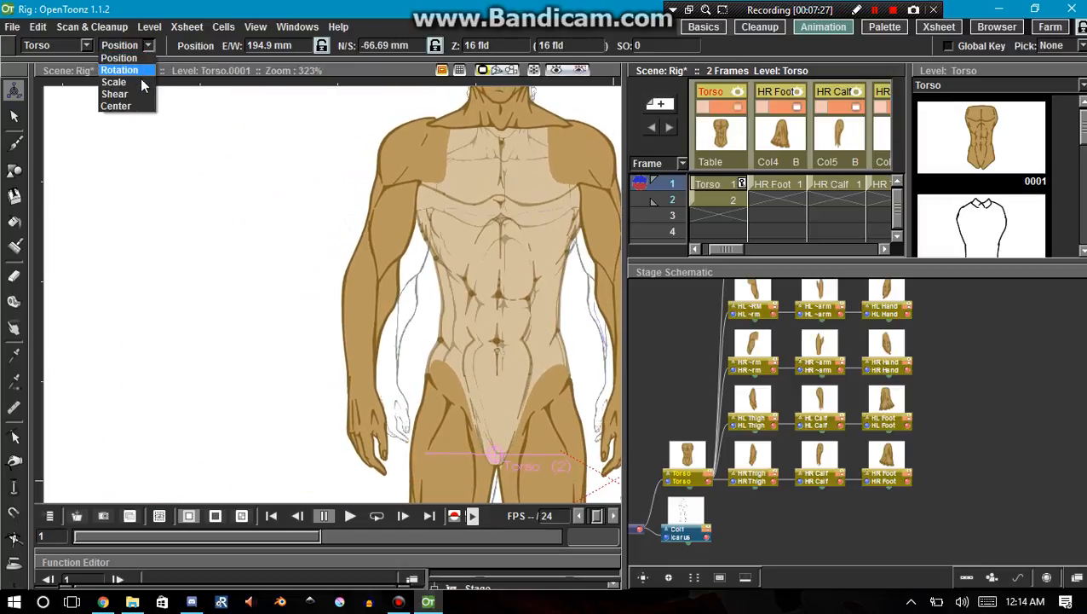
click(128, 82)
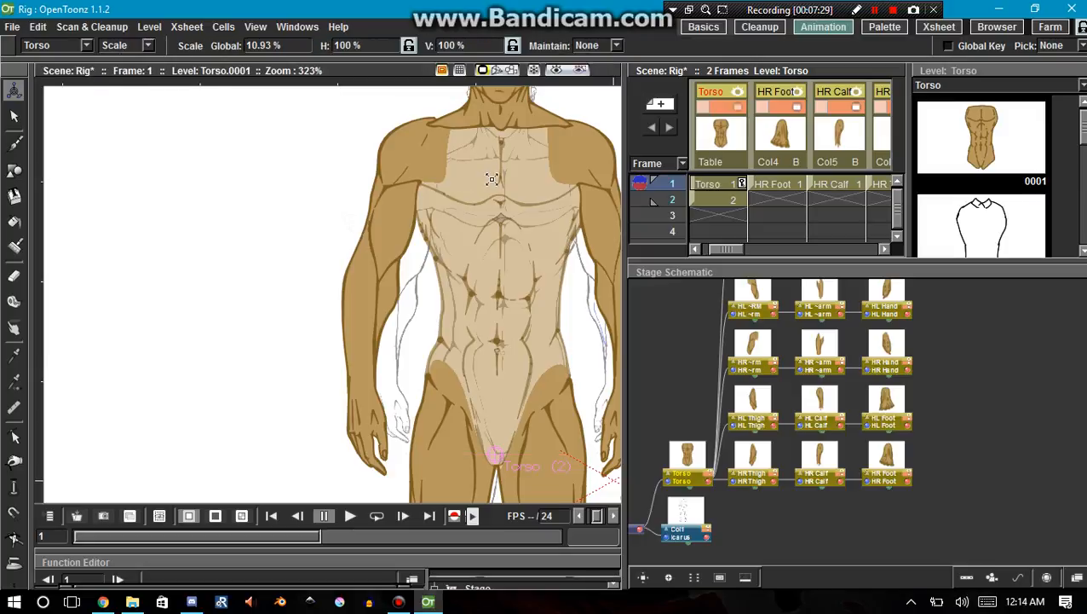
drag(492, 179, 493, 208)
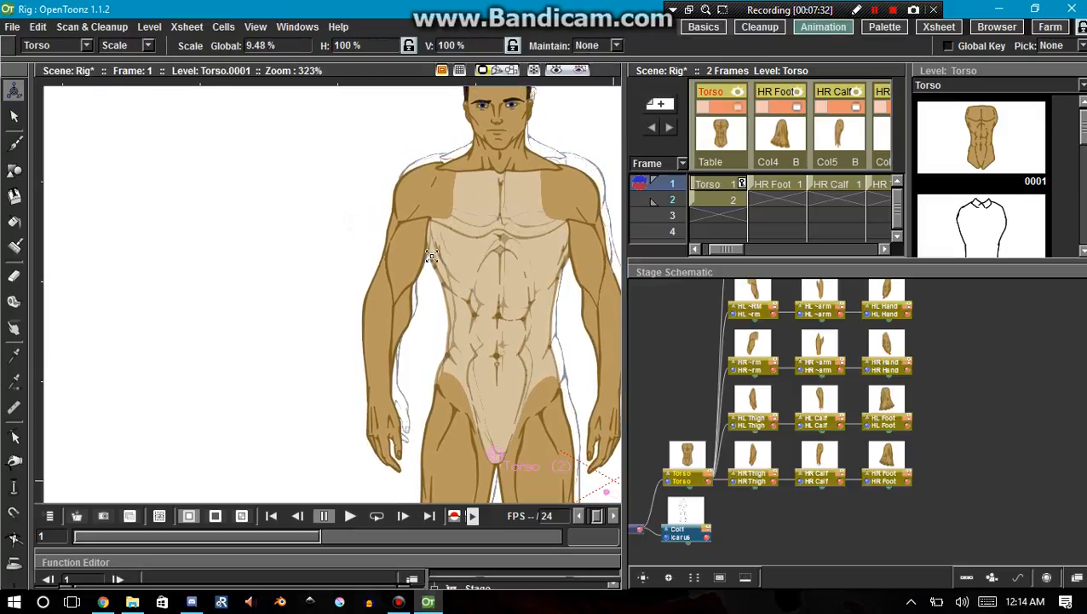
Realign the Torso with the line drawing's head and shoulders, at about E/W 195.63 mm, N/S -65.07 mm.
key(space)
drag(486, 283, 352, 358)
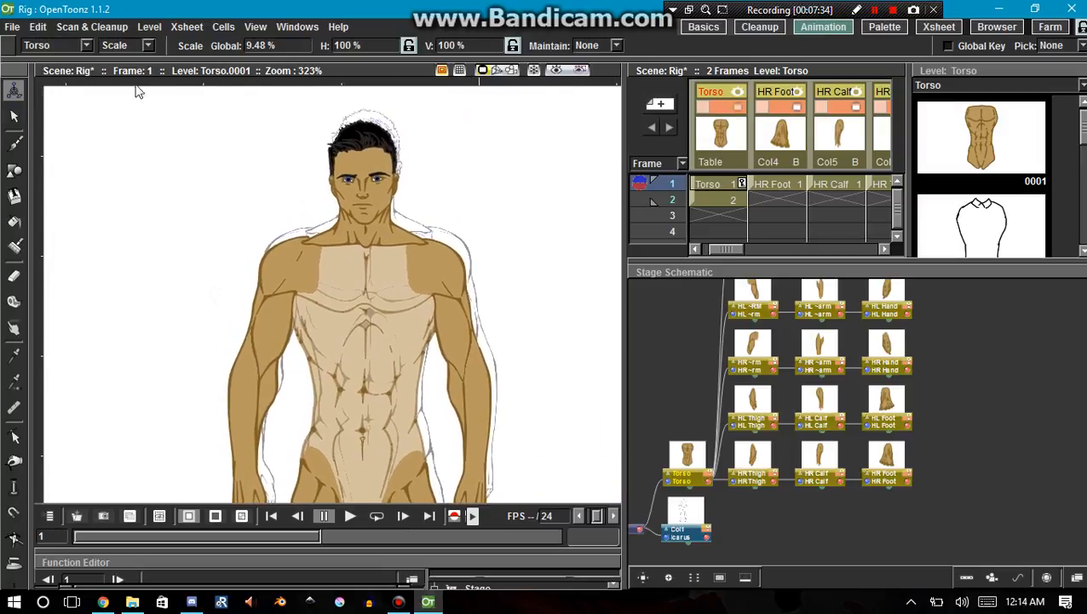
click(145, 45)
click(119, 57)
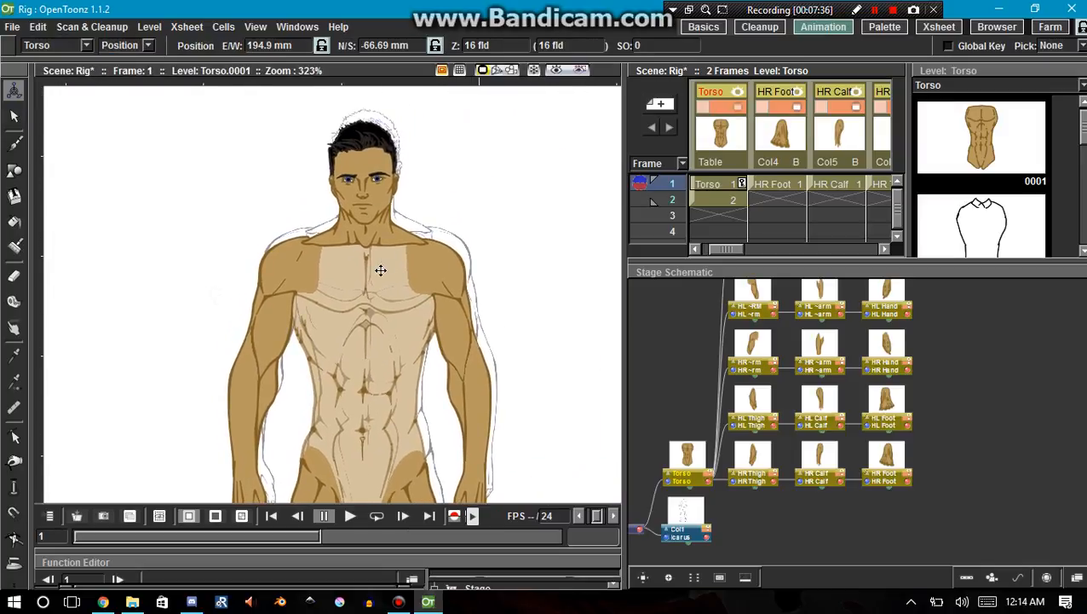
mouse_move(381, 271)
mouse_down()
mouse_move(381, 252)
mouse_move(386, 262)
mouse_up()
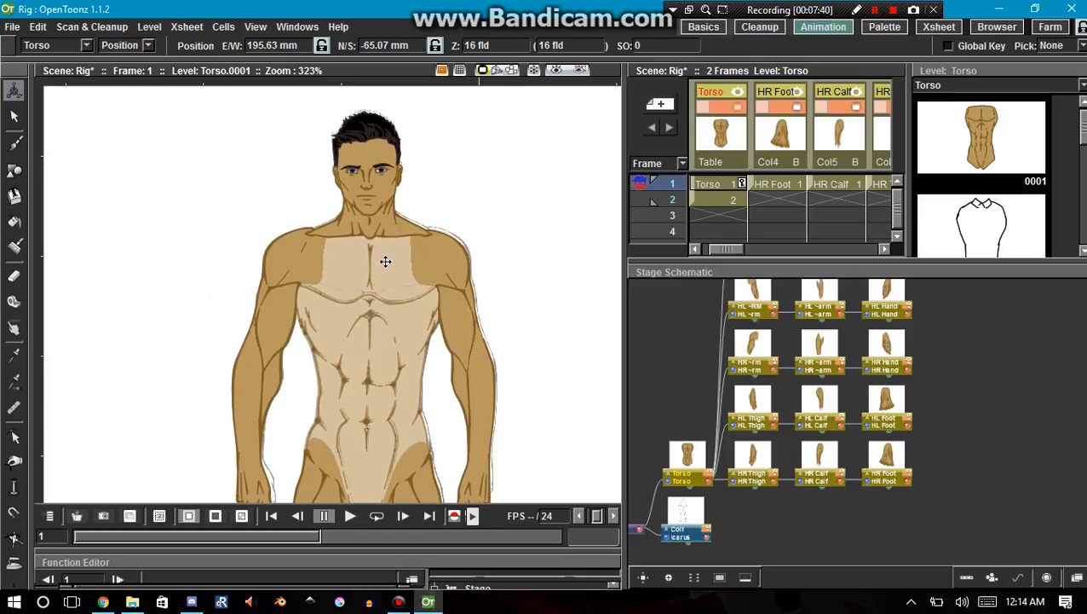
Fine-tune the Torso over the line drawing's chest lines, at about E/W 195.69 mm, N/S -64.65 mm.
scroll(386, 261, up, 8)
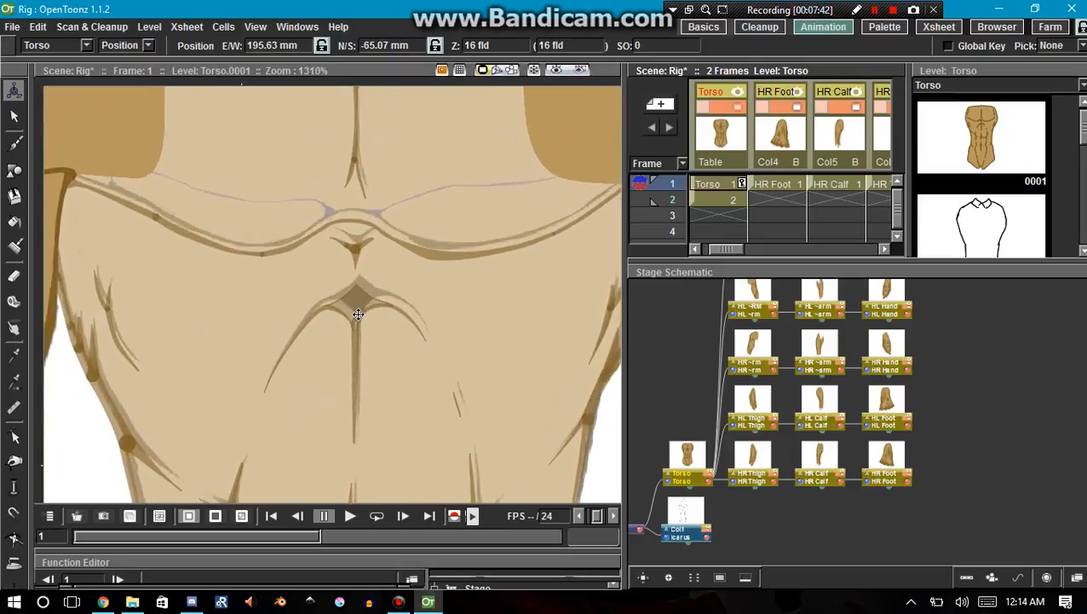
scroll(358, 313, up, 1)
drag(357, 306, 361, 301)
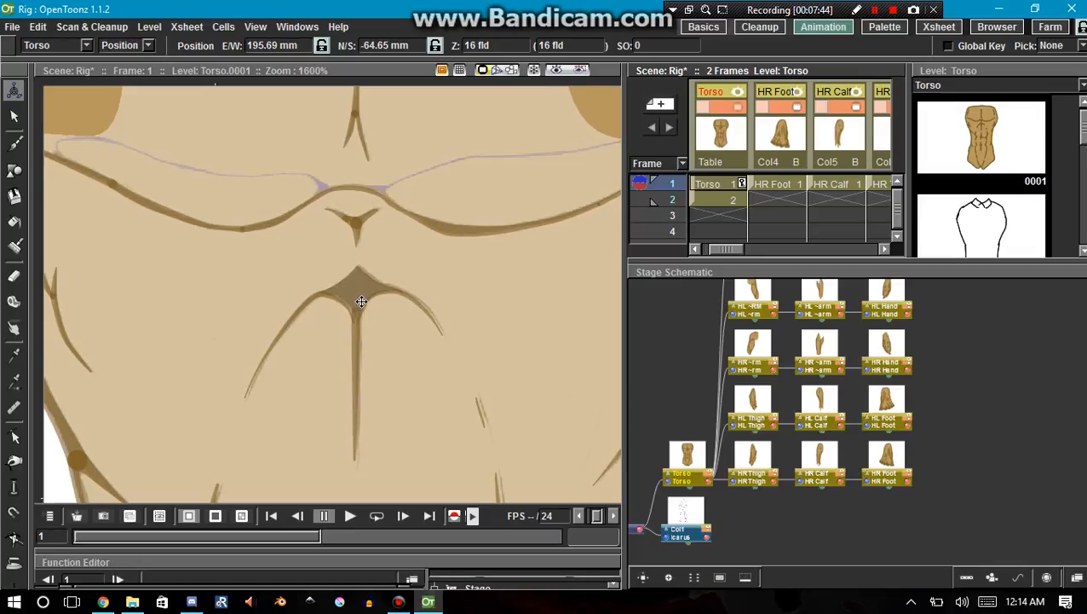
scroll(377, 359, down, 9)
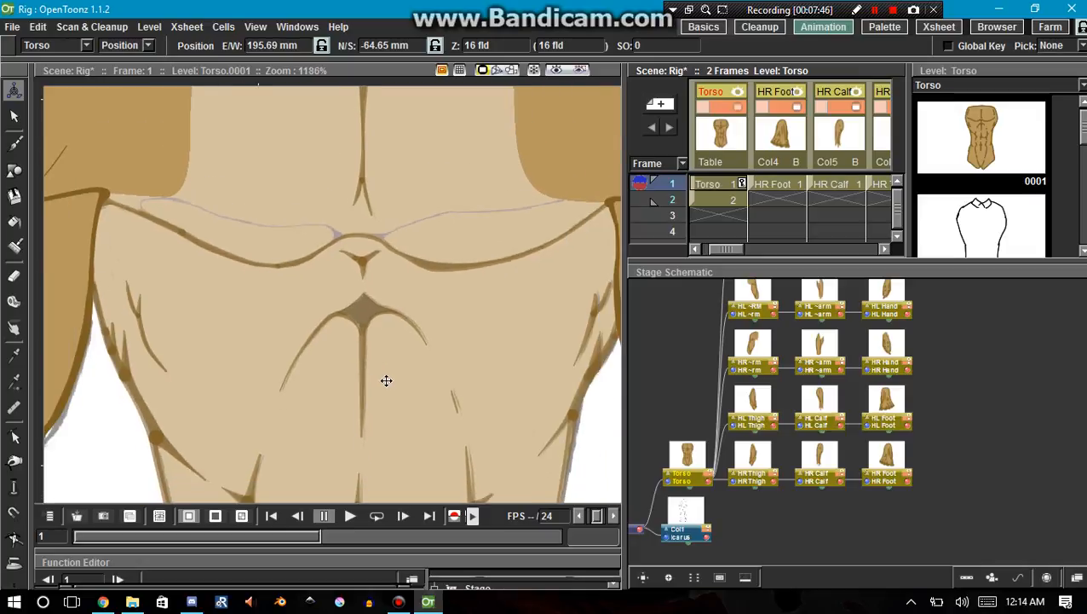
key(space)
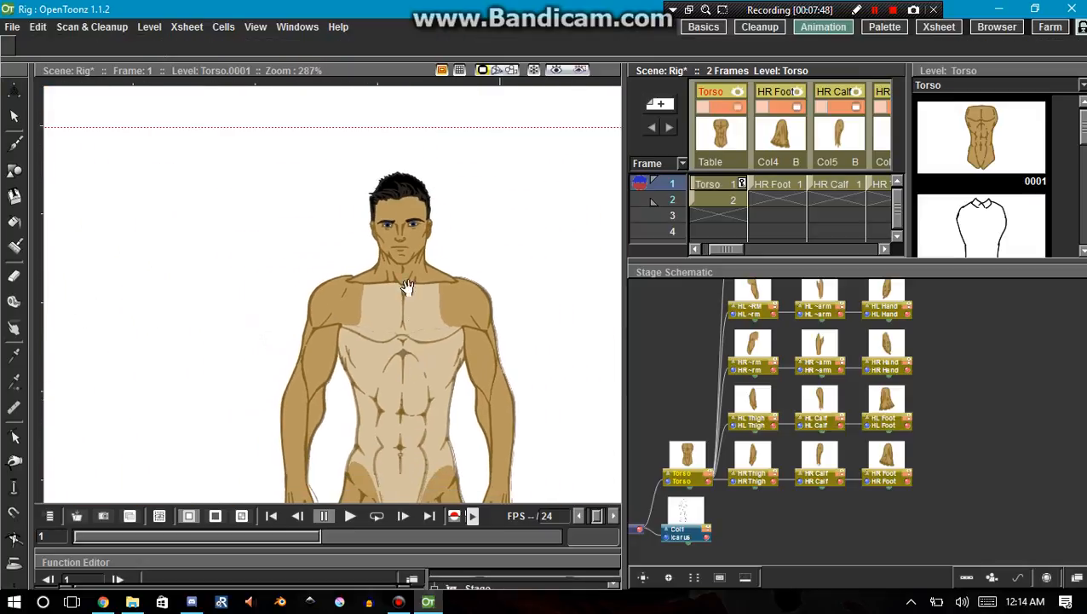
Scale the Torso up slightly, to about 9.76% globally, to fit the reference line drawing.
drag(407, 289, 394, 136)
drag(406, 376, 393, 188)
drag(392, 317, 377, 410)
scroll(378, 410, down, 1)
click(149, 46)
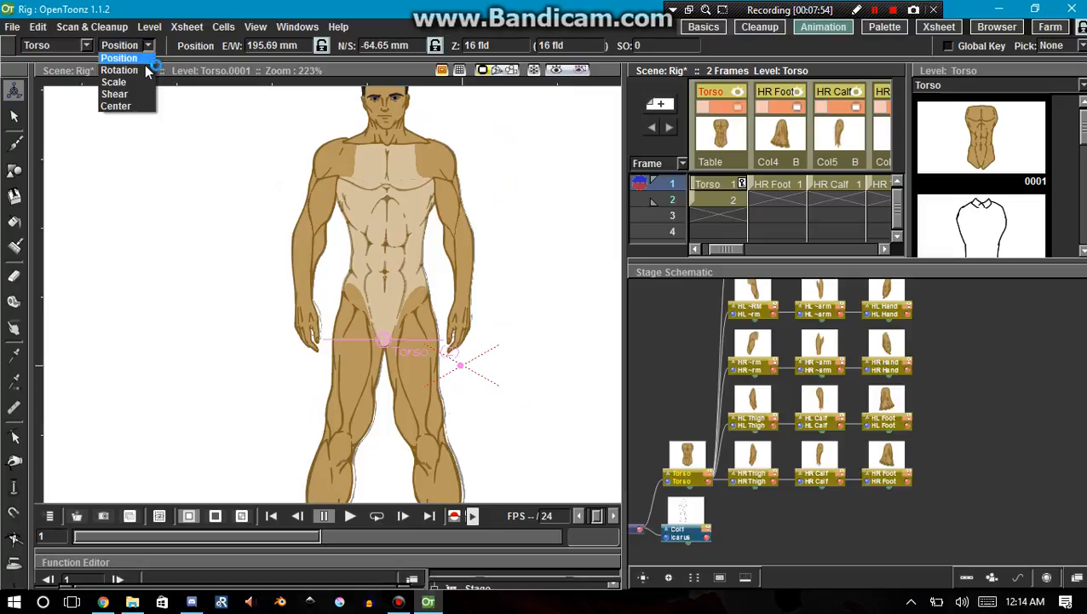
click(143, 83)
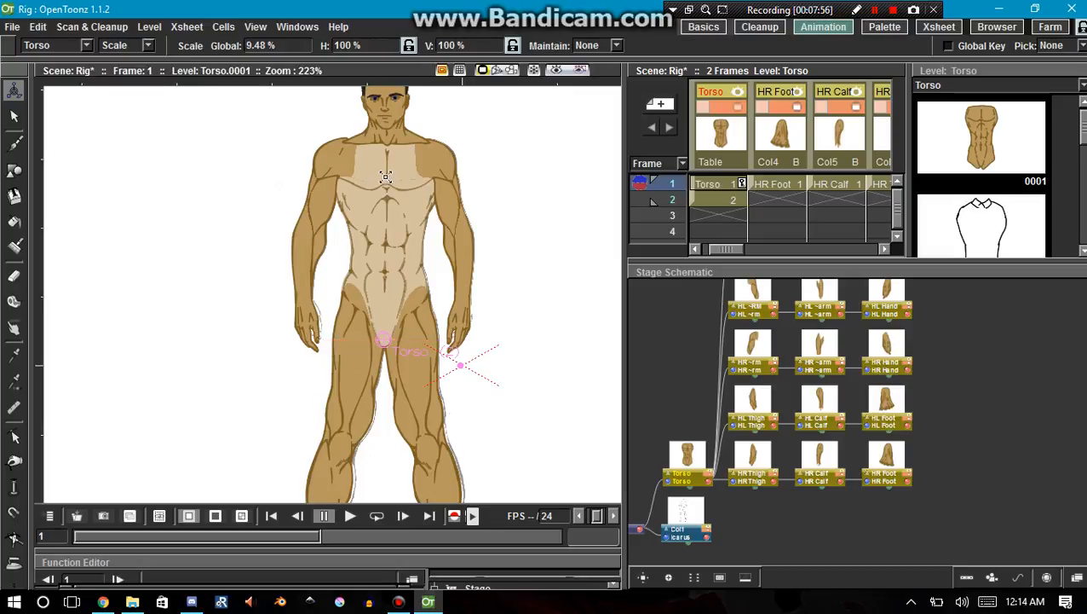
drag(385, 177, 385, 173)
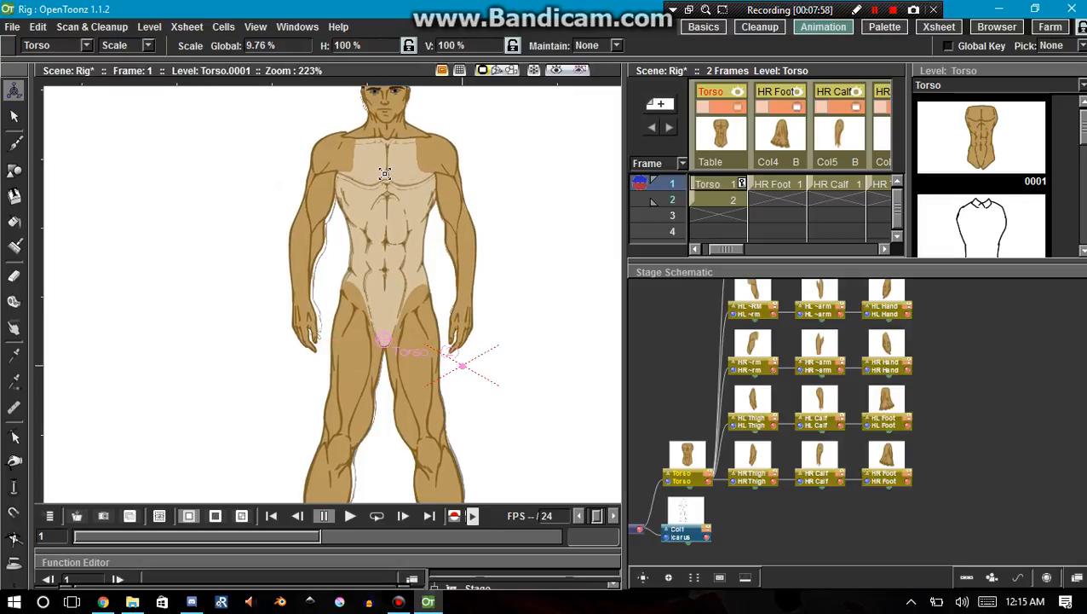
Move the Torso down over the line drawing's chest and abdomen lines, to about E/W 195.69 mm, N/S -65.64 mm.
click(148, 46)
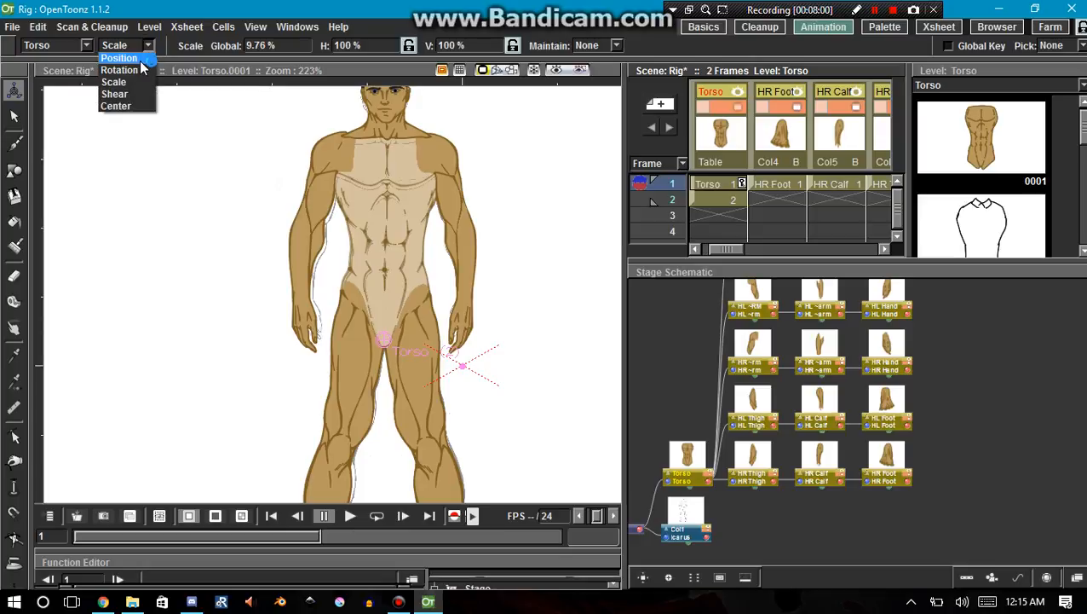
click(119, 58)
scroll(378, 216, up, 6)
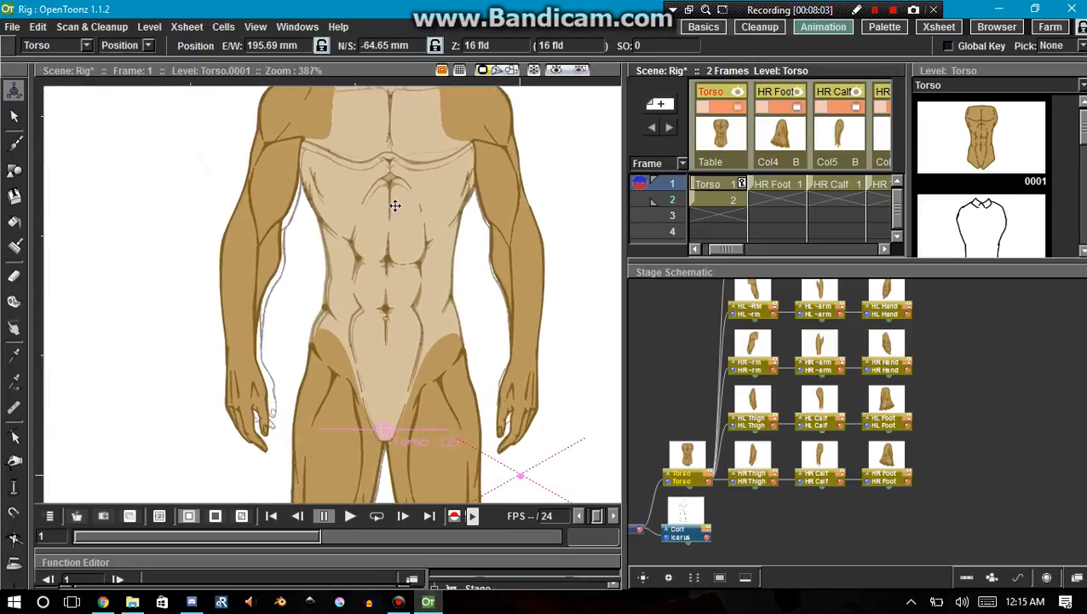
drag(393, 211, 389, 216)
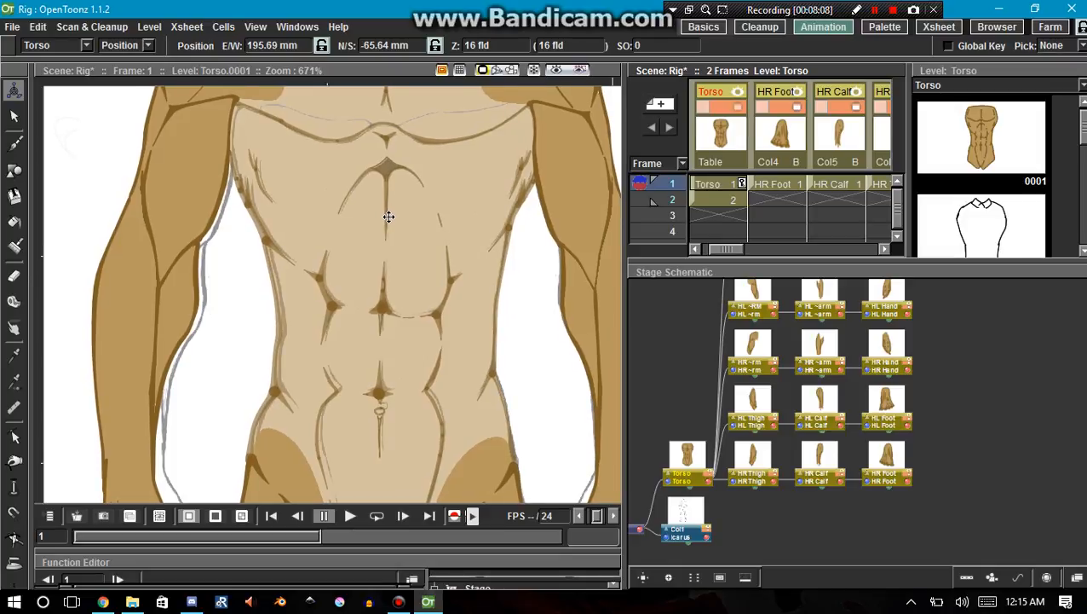
scroll(398, 205, up, 3)
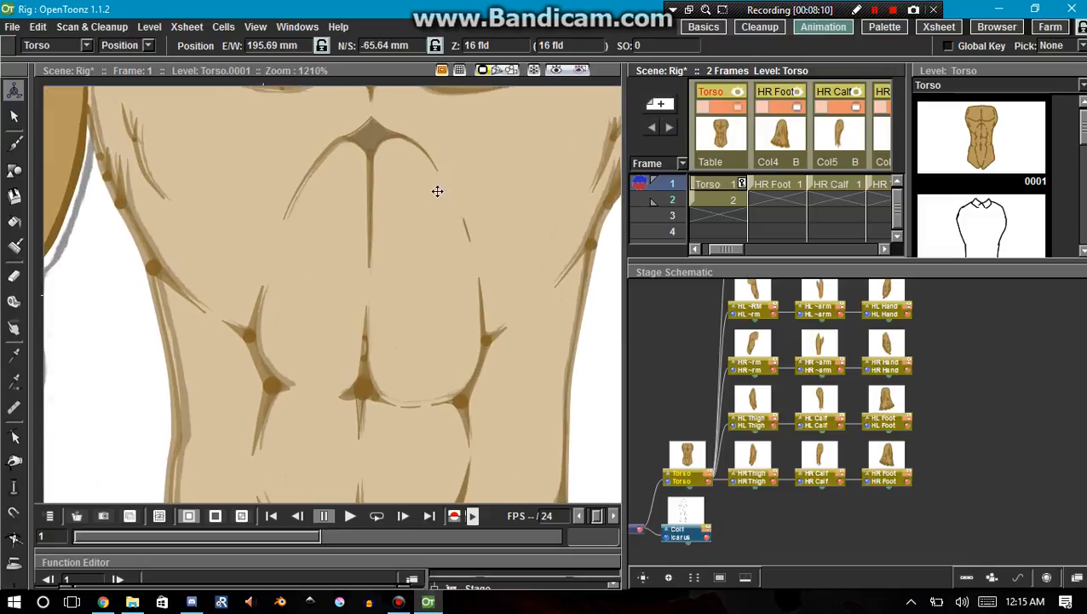
scroll(250, 163, down, 6)
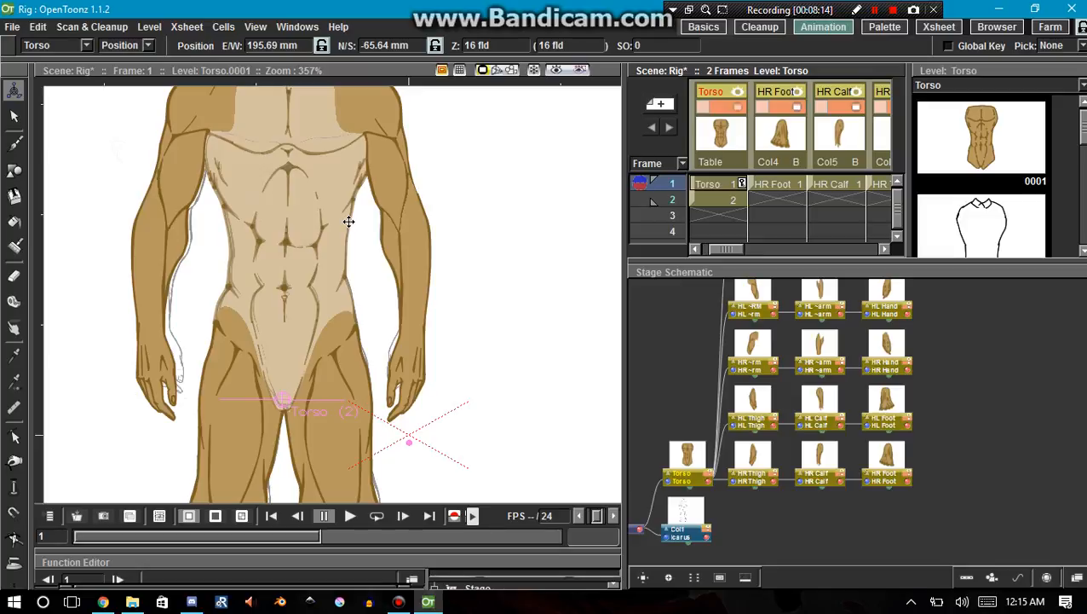
Set the Torso column's opacity to 100% and nudge the Torso slightly sideways over the line drawing.
scroll(774, 439, down, 2)
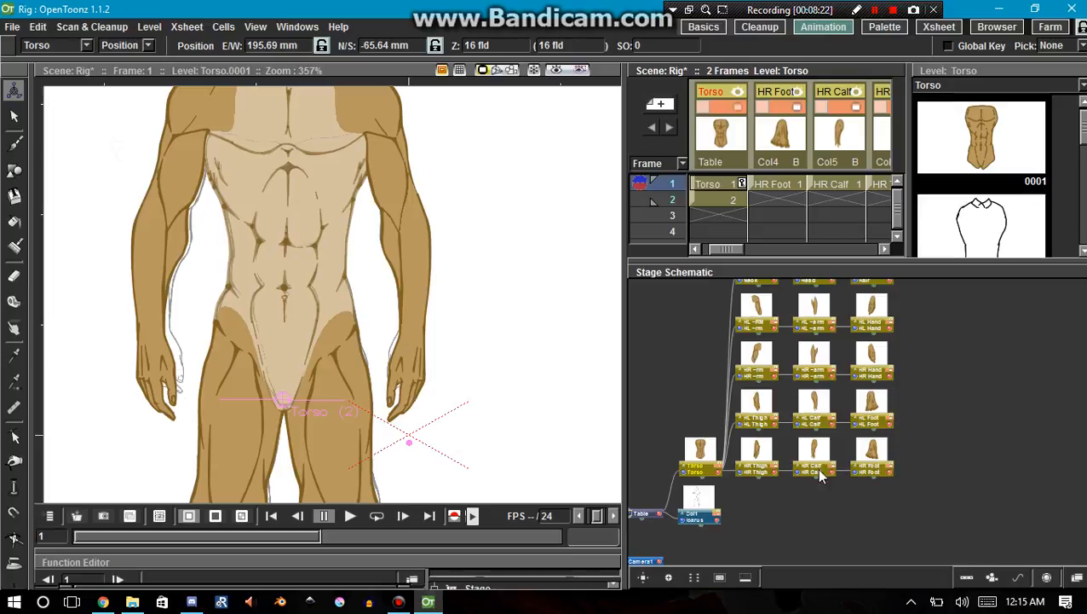
scroll(831, 465, up, 5)
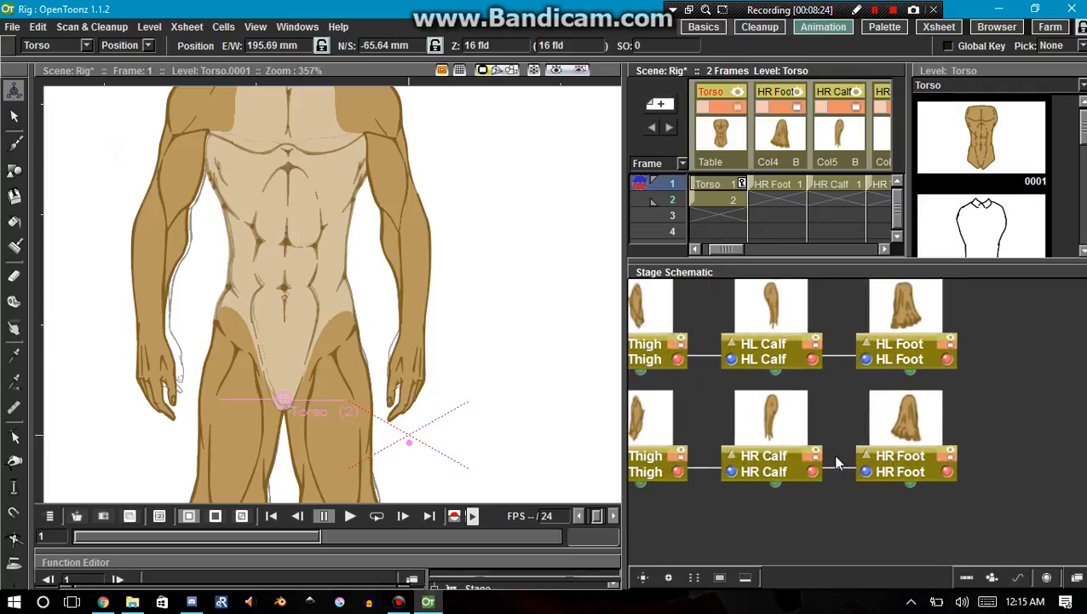
scroll(479, 345, down, 1)
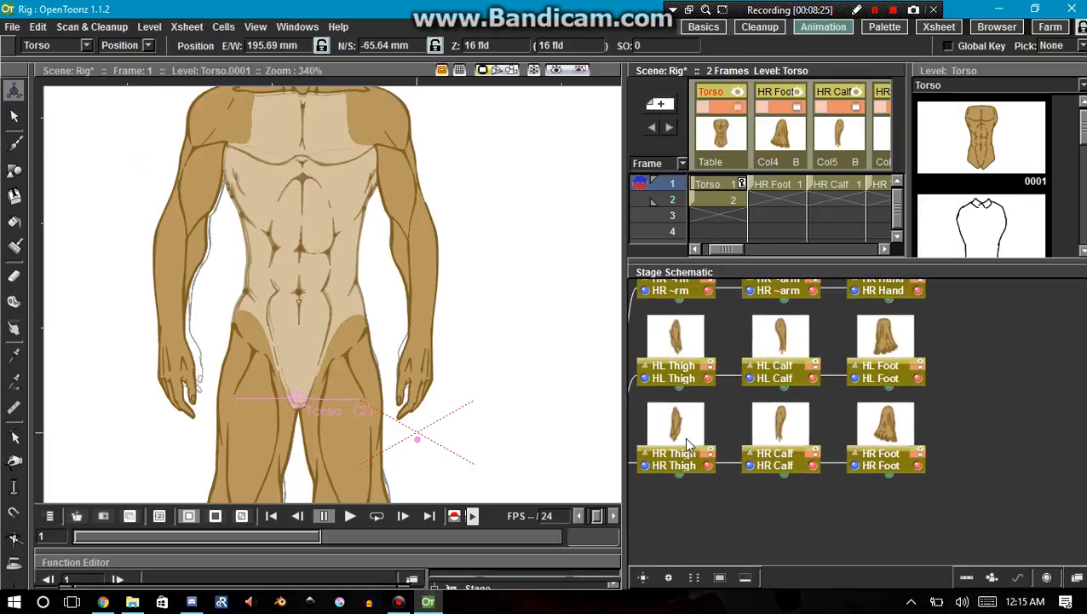
click(722, 112)
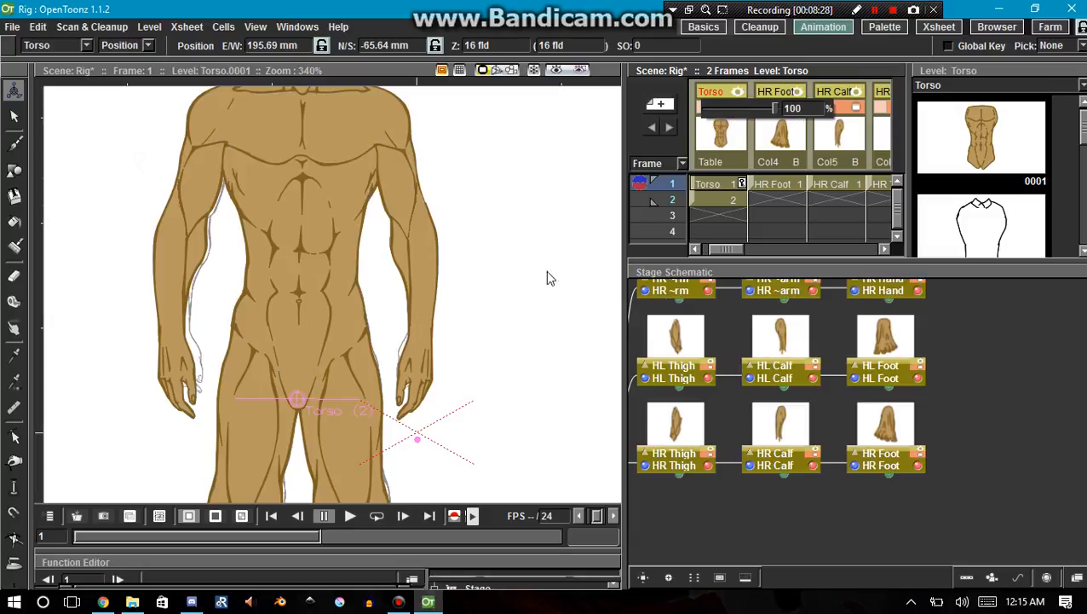
drag(476, 378, 481, 379)
Test the leg's linkage by moving the HL Thigh away from the body, and undo the moves.
click(690, 352)
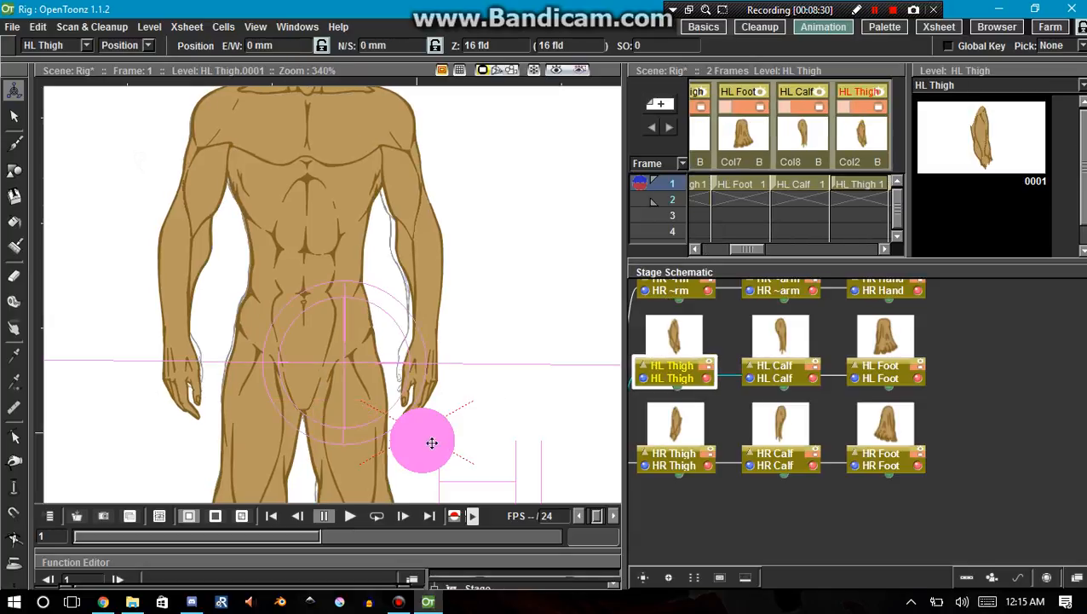
drag(356, 412, 566, 188)
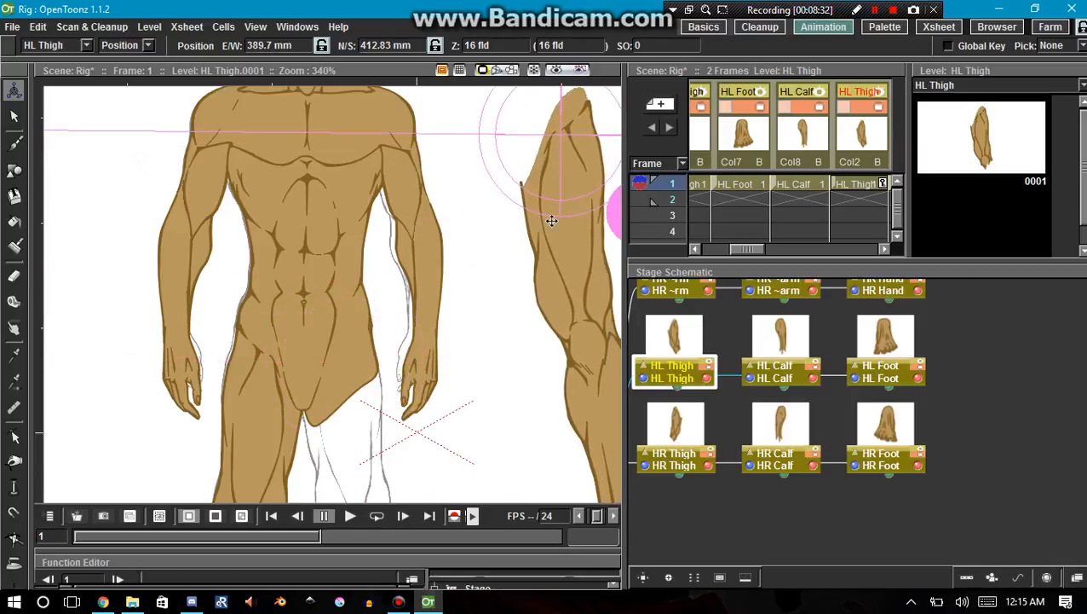
key(space)
drag(500, 350, 323, 288)
scroll(381, 148, down, 5)
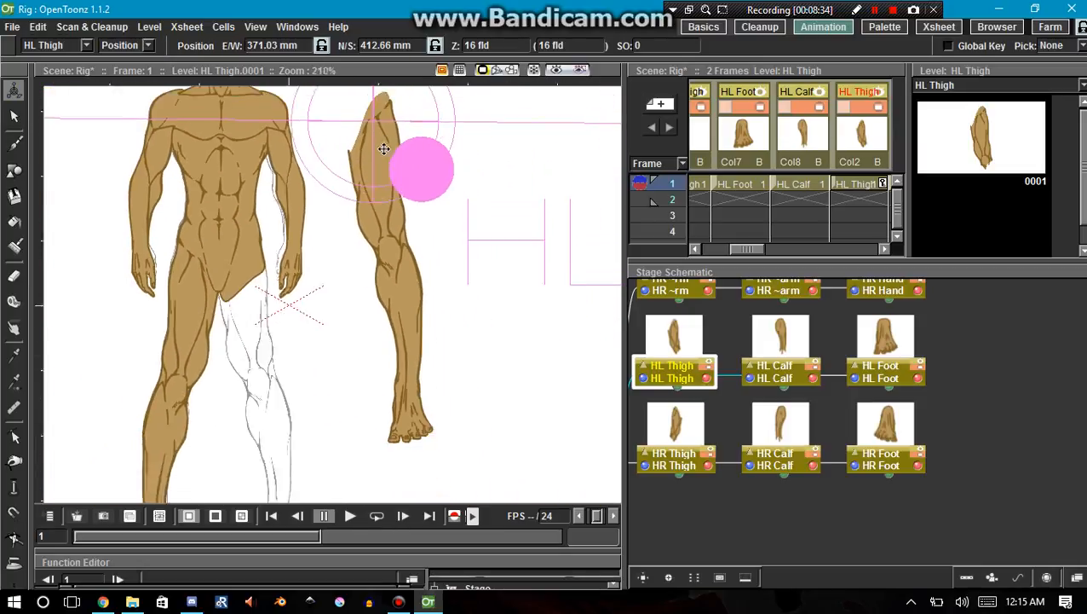
drag(375, 185, 388, 314)
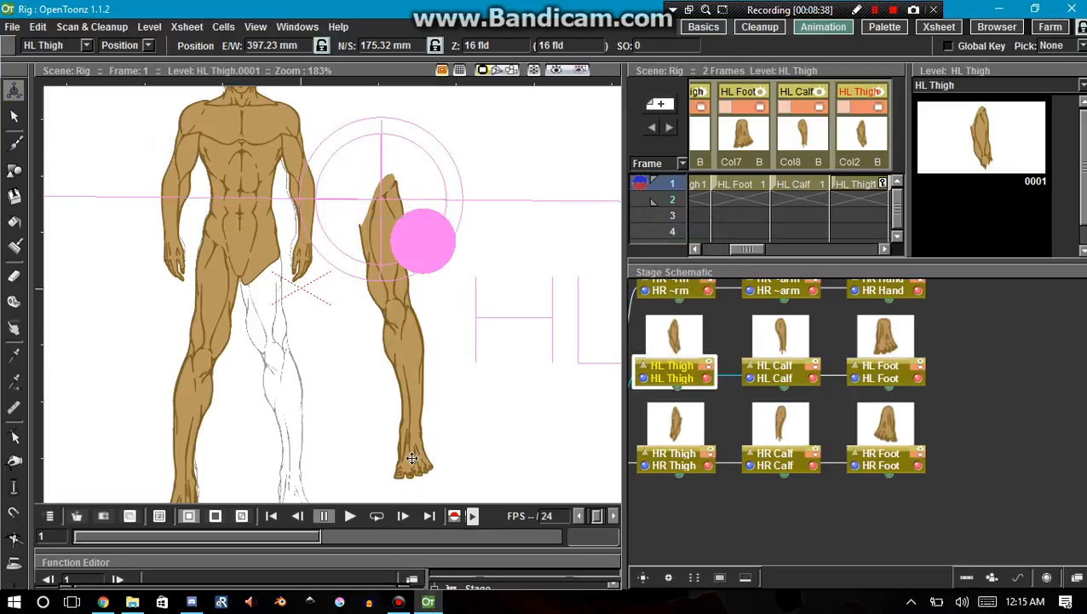
key(ctrl+z)
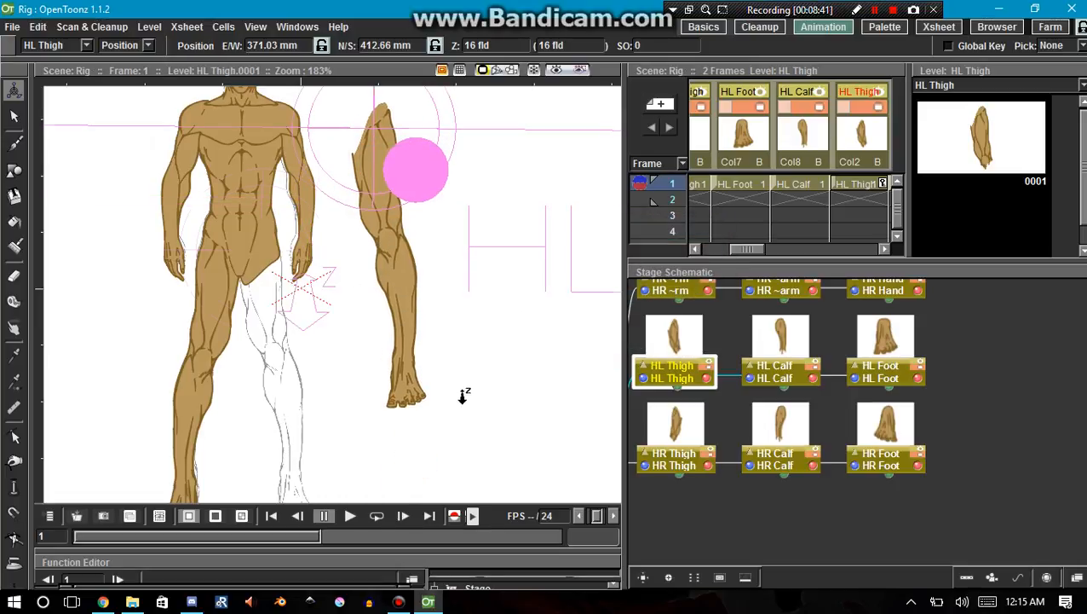
key(ctrl+z)
Test the lower leg's linkage by moving the HR Calf away from the body, and undo the last move.
click(776, 430)
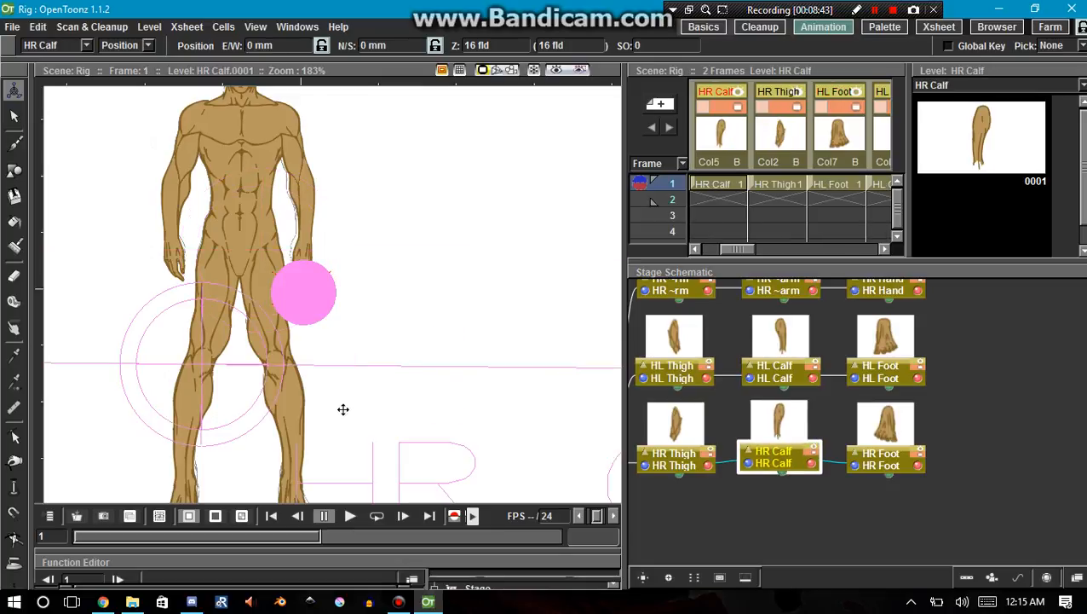
drag(300, 407, 489, 300)
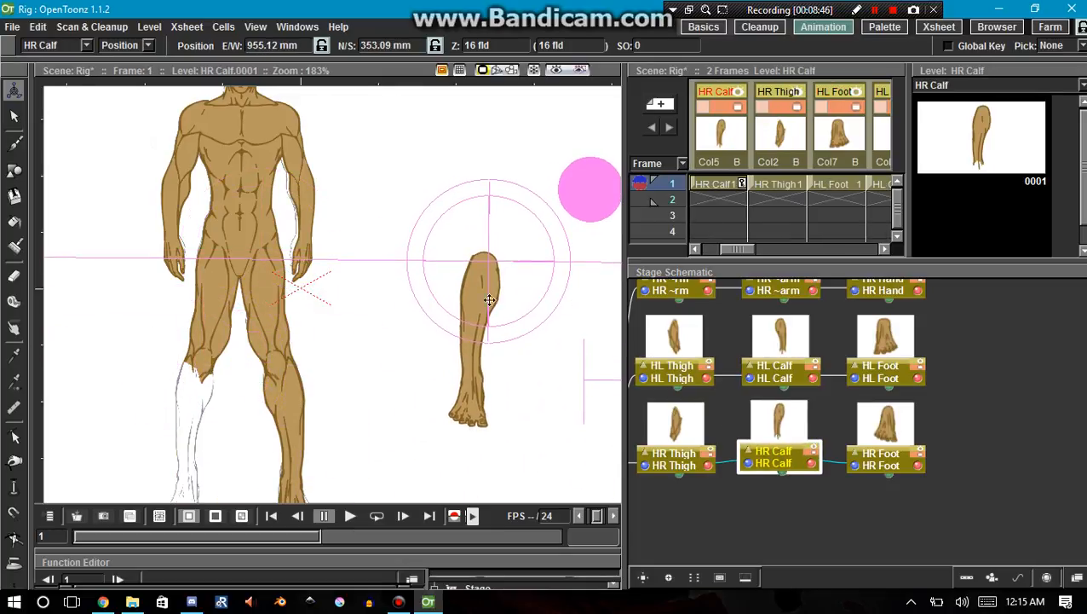
key(ctrl+z)
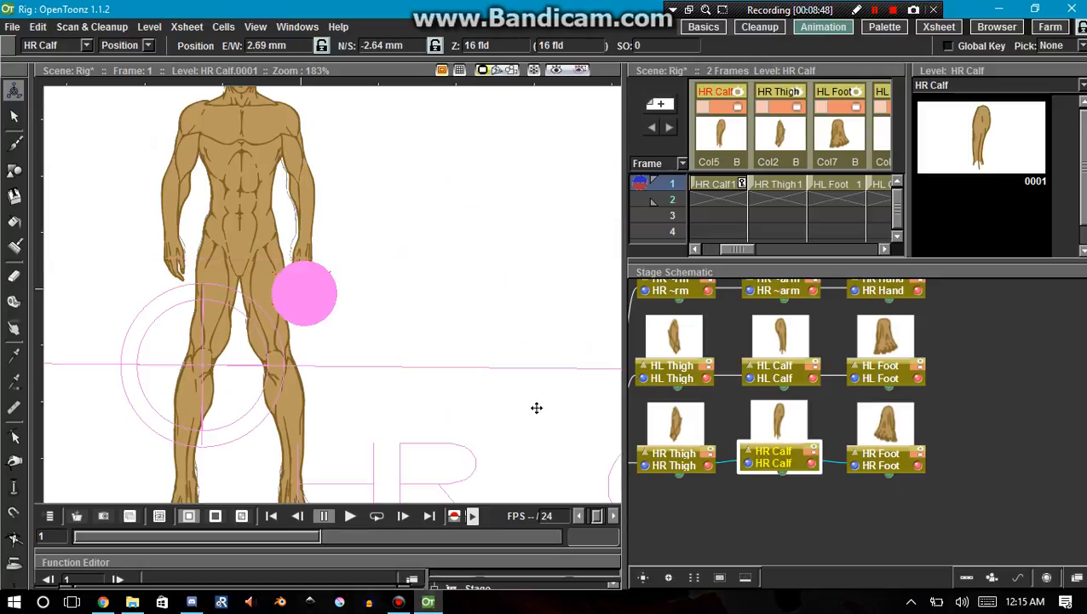
Try moving the HR Foot on its own away from the leg, and undo the move.
click(869, 420)
drag(211, 474, 420, 290)
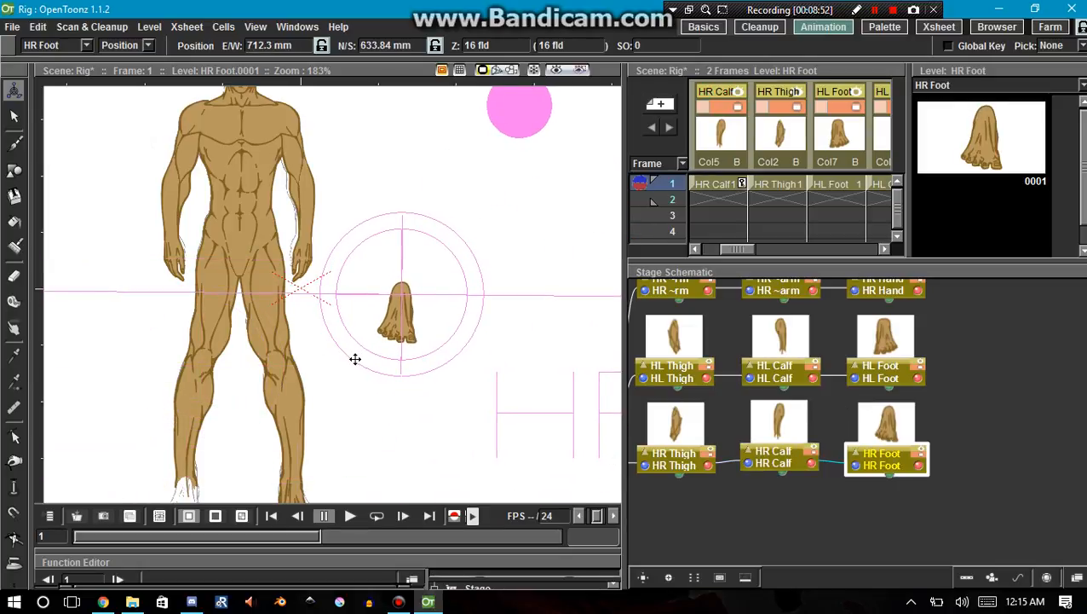
key(ctrl+z)
Switch to File Explorer's Videos folder and nest the foot folder inside calf, calf inside thigh, and thigh inside Torso.
click(132, 602)
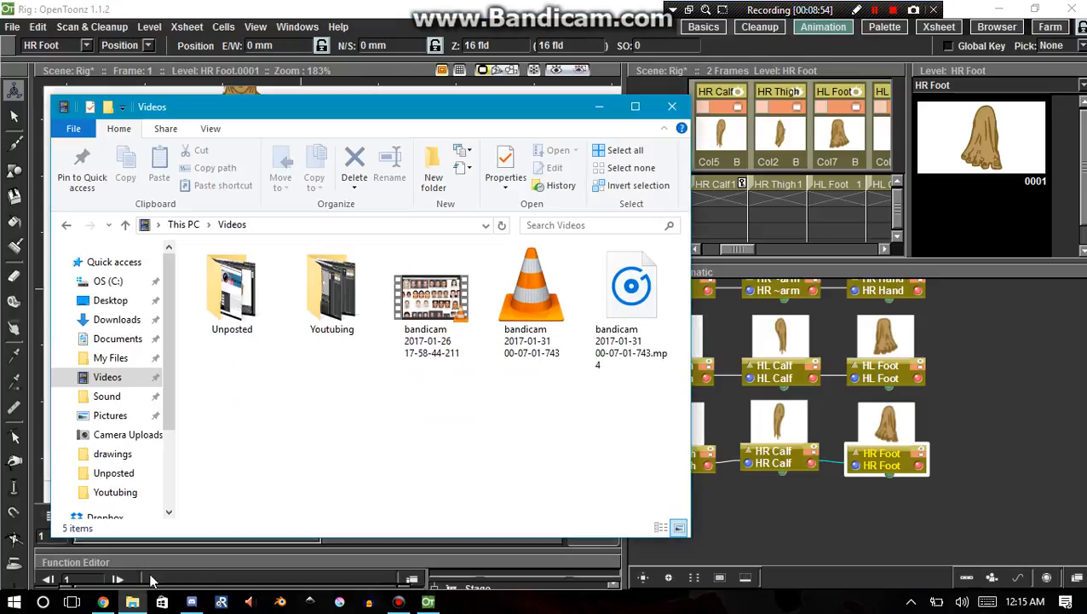
click(874, 9)
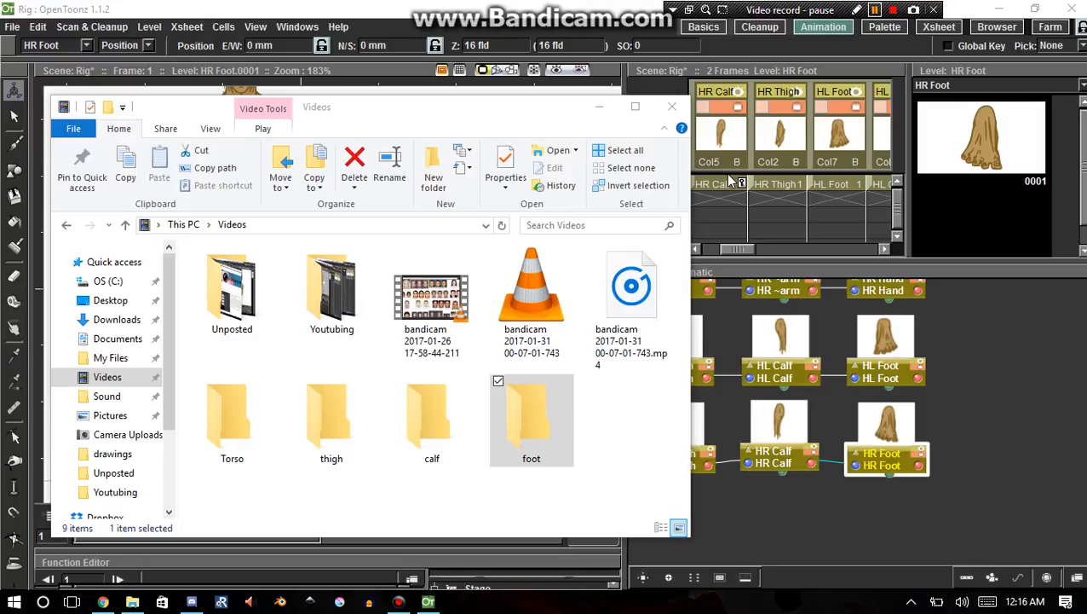
key(shift+F12)
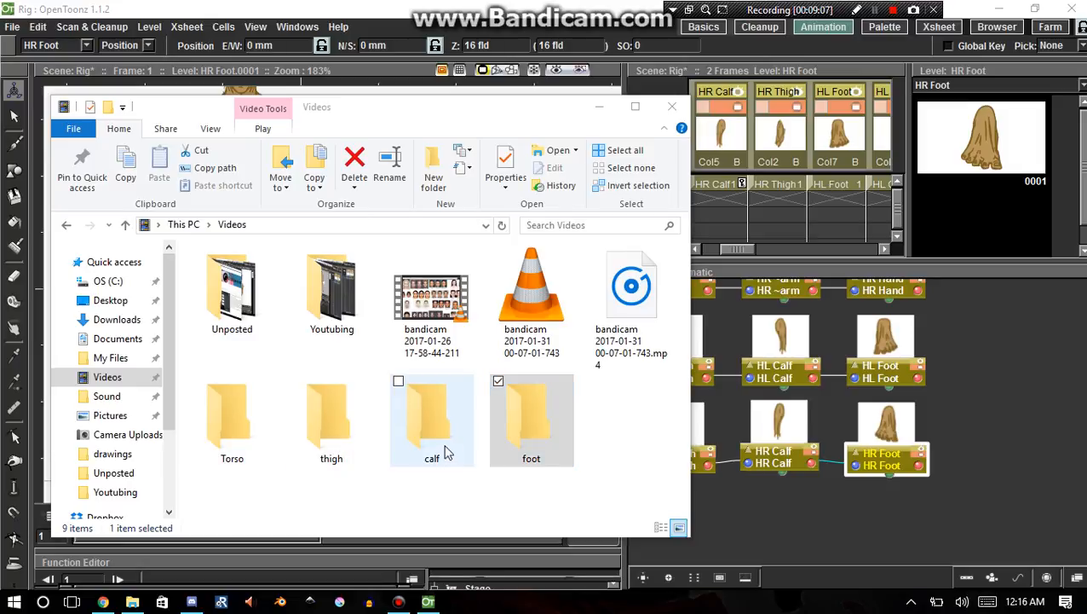
click(535, 445)
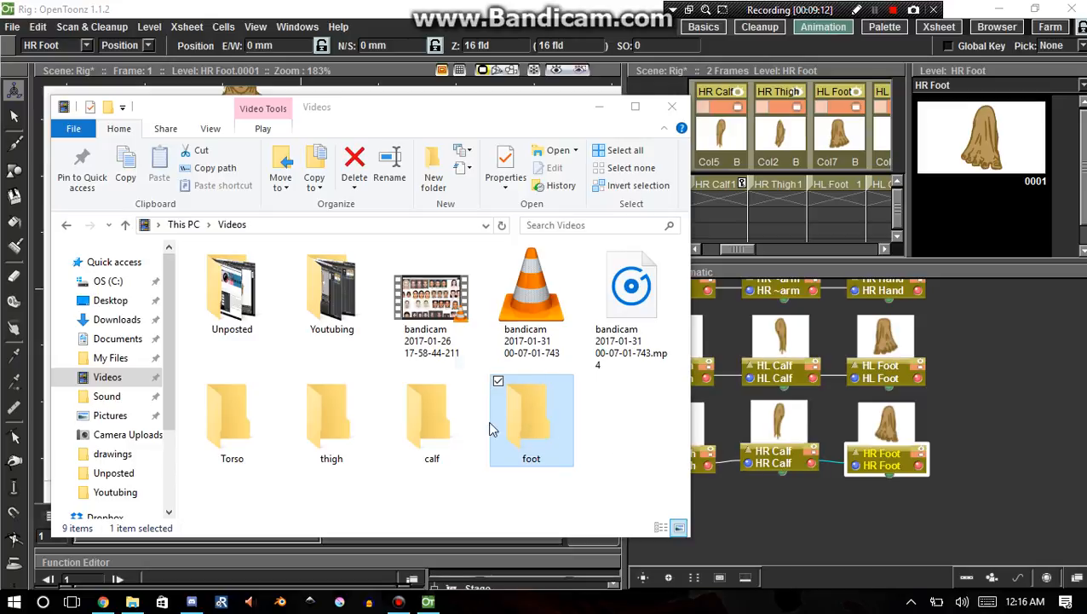
drag(492, 427, 443, 462)
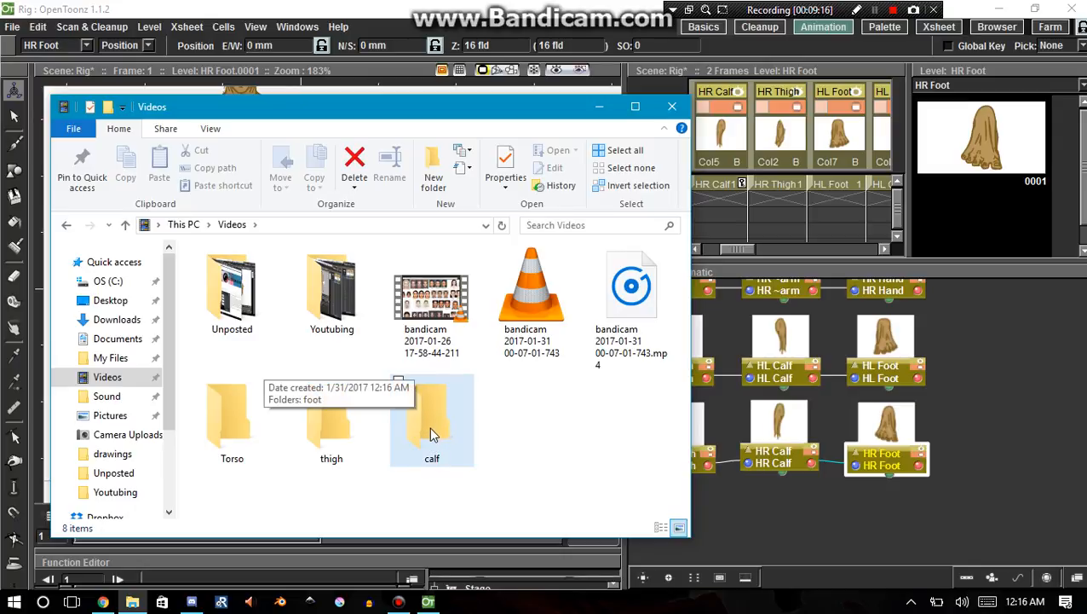
drag(430, 433, 336, 447)
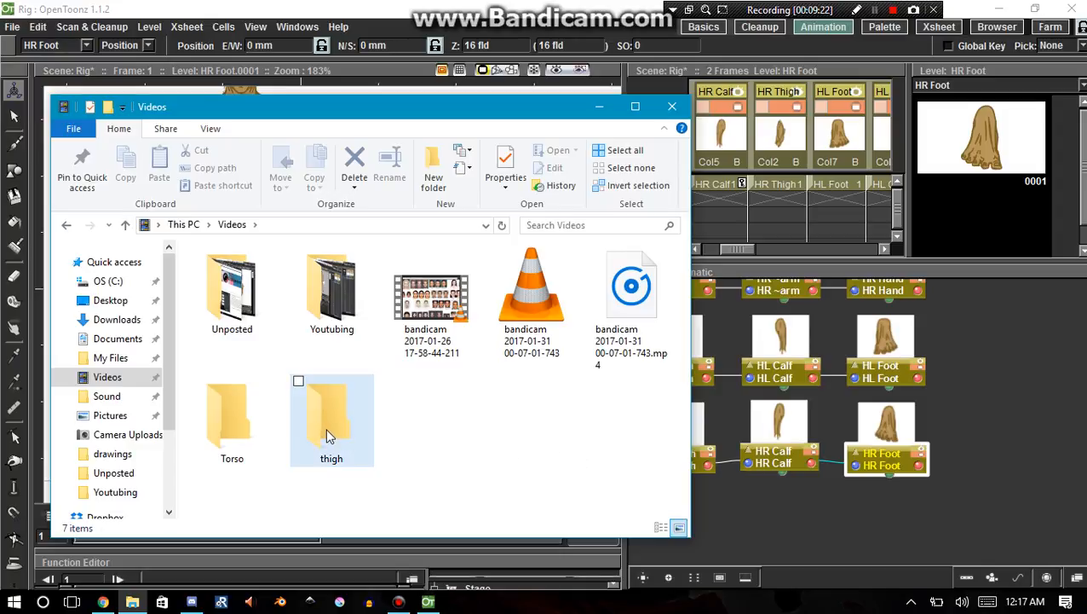
drag(325, 427, 246, 451)
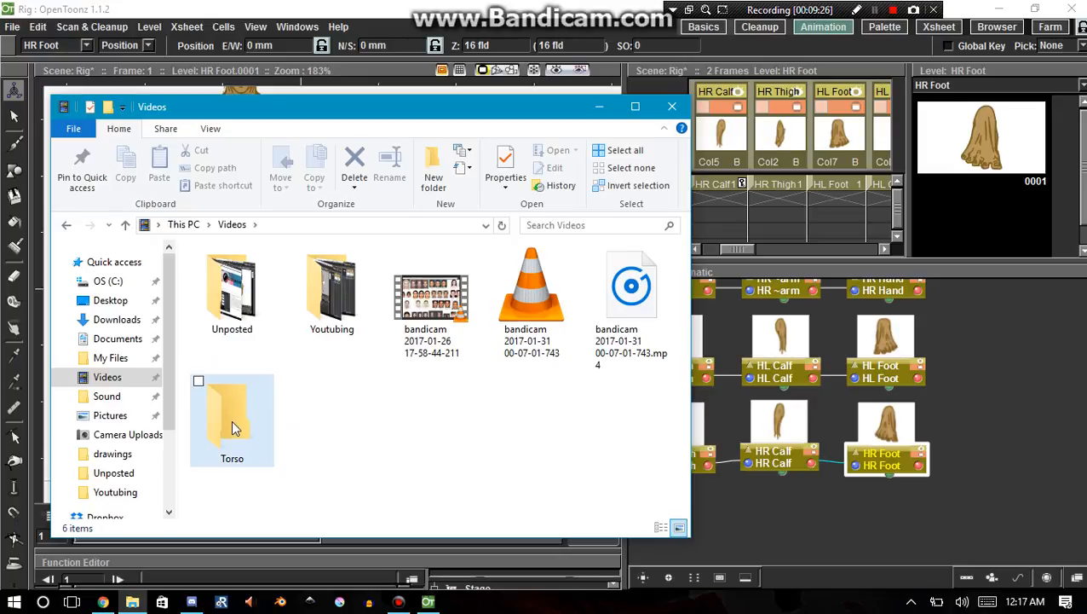
Move the Torso folder from Videos onto the desktop and close the Videos window.
right_click(235, 423)
click(300, 441)
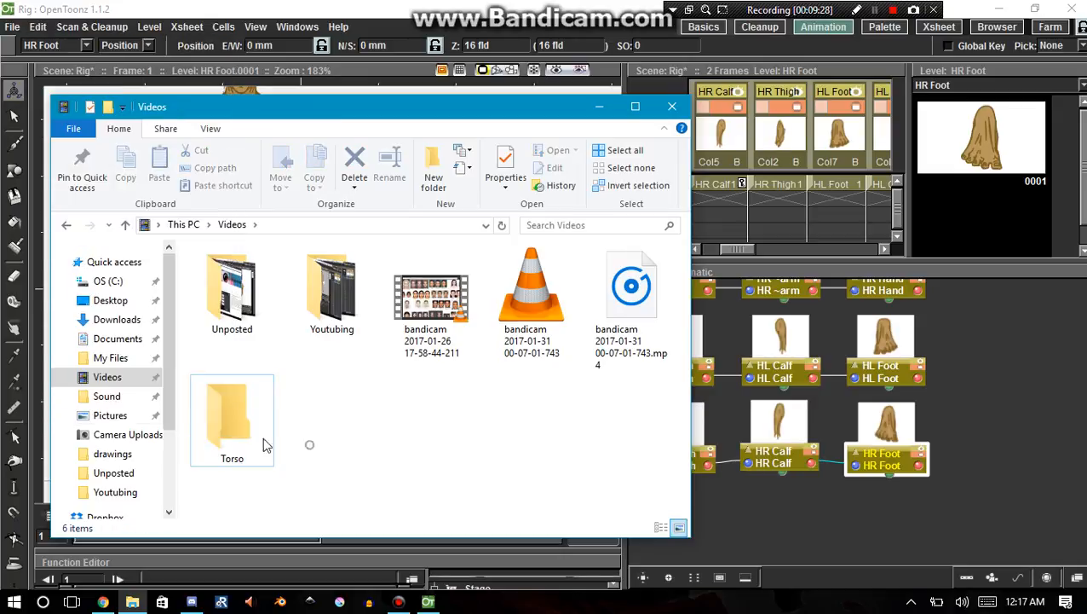
click(1083, 600)
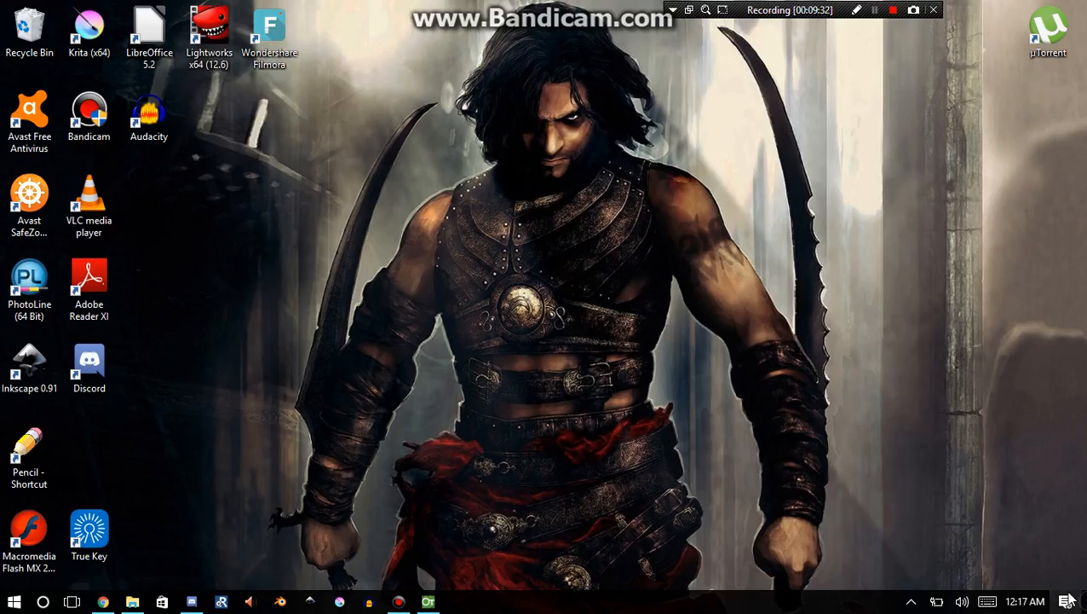
click(132, 601)
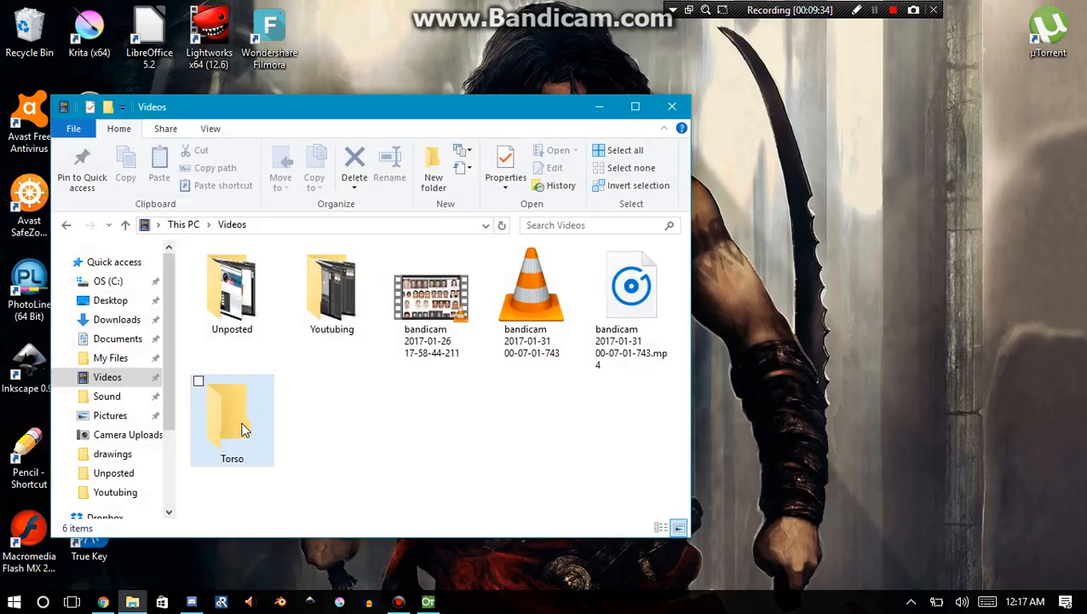
drag(241, 430, 814, 375)
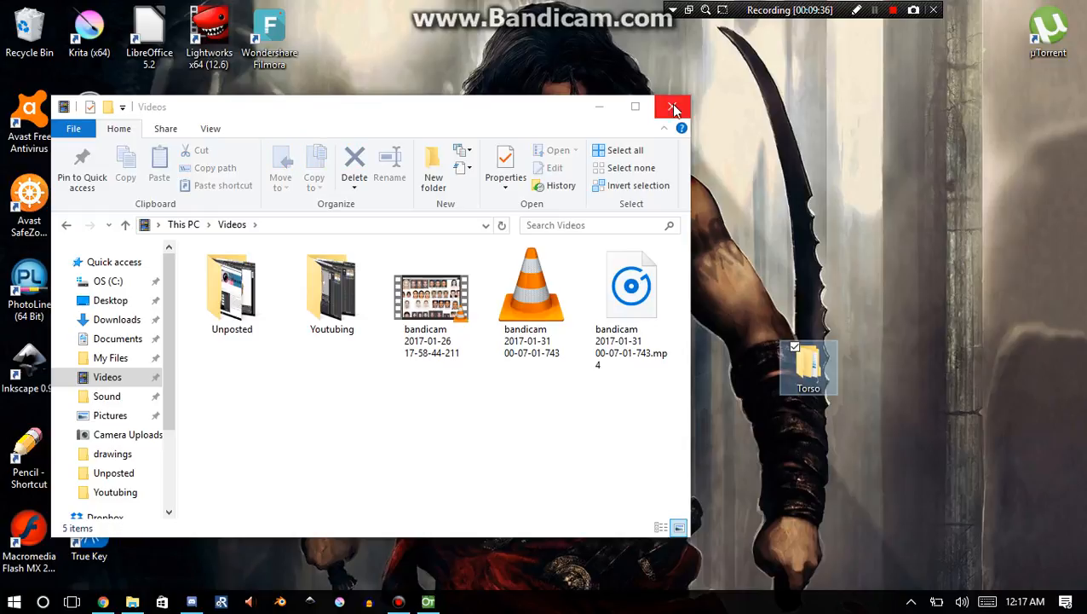
click(674, 107)
Move the foot folder out of Torso > thigh > calf onto the desktop and close the folder window.
double_click(807, 362)
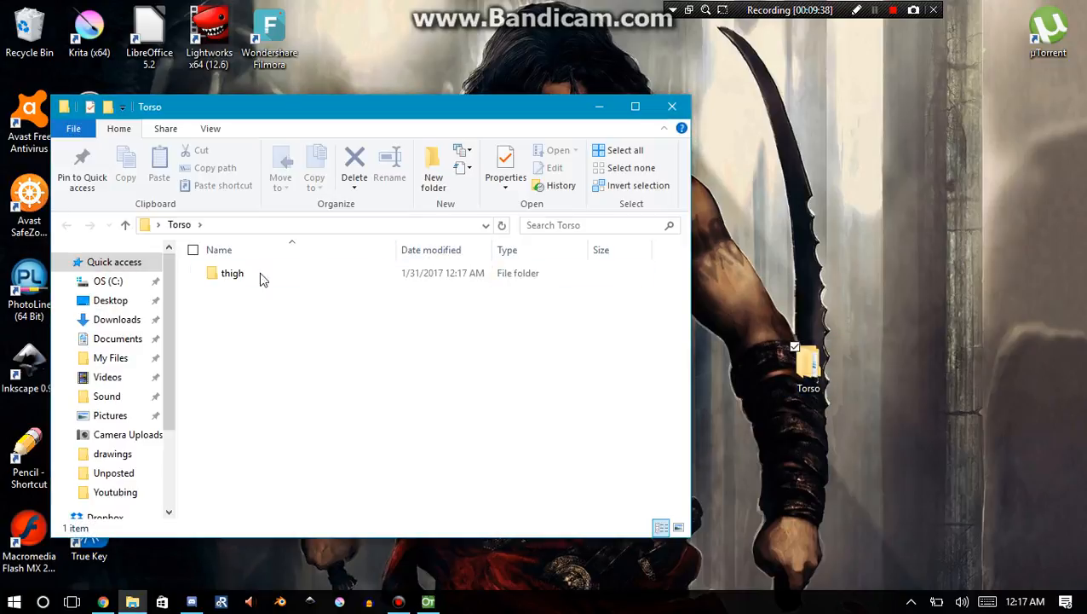
double_click(224, 276)
double_click(224, 276)
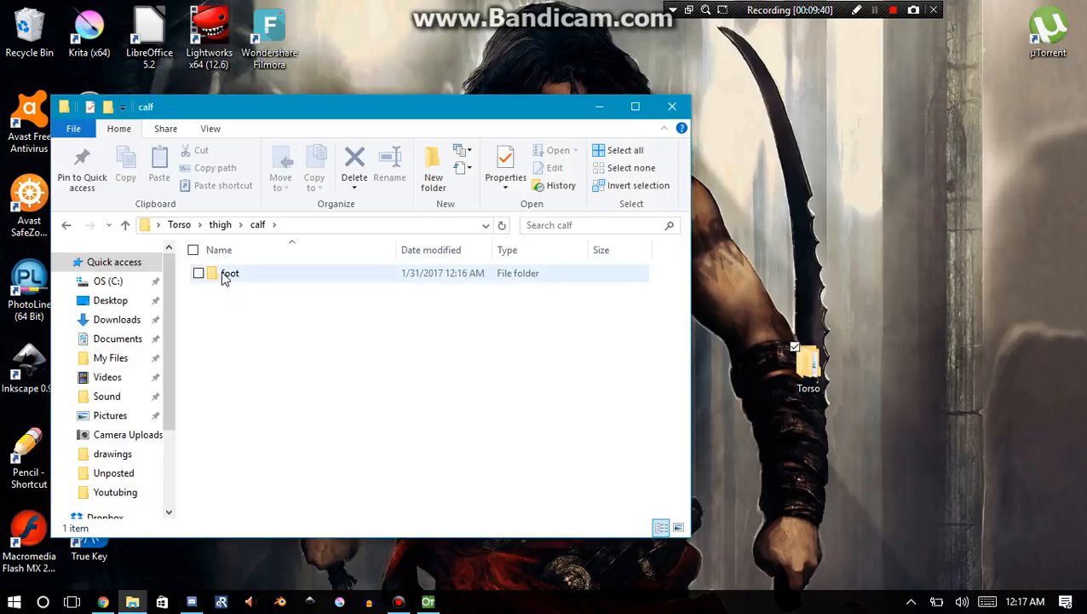
drag(225, 279, 808, 213)
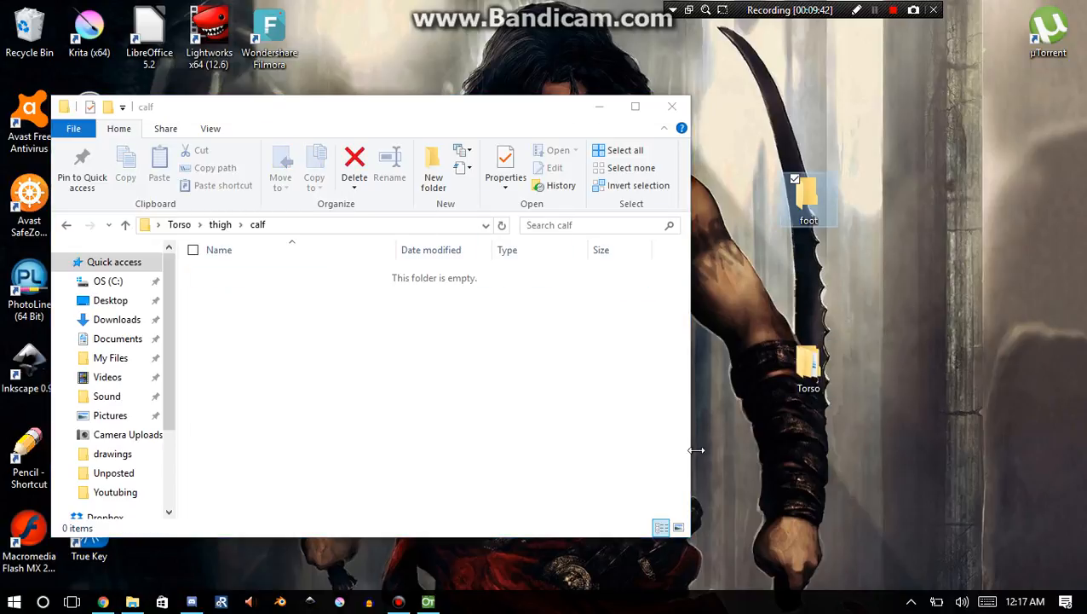
click(67, 228)
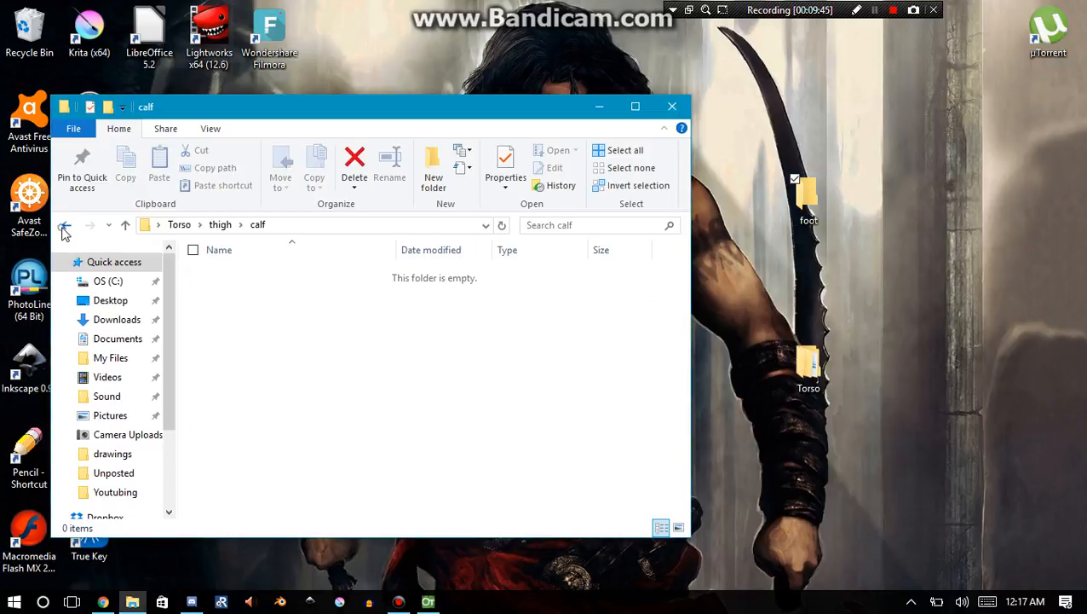
click(67, 232)
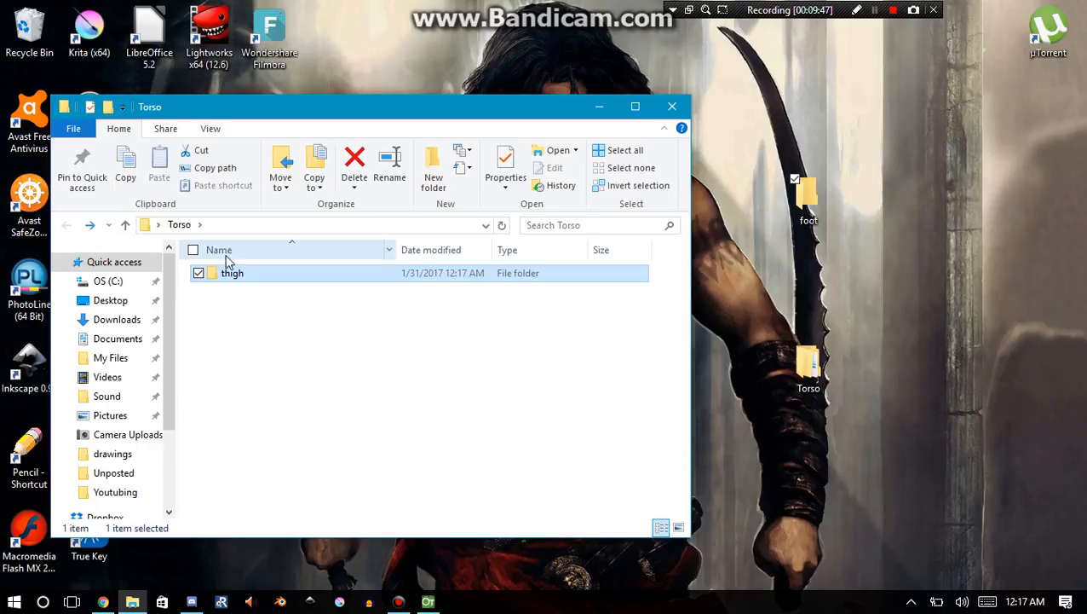
click(672, 106)
Delete the foot and Torso folders from the desktop.
drag(850, 160, 746, 447)
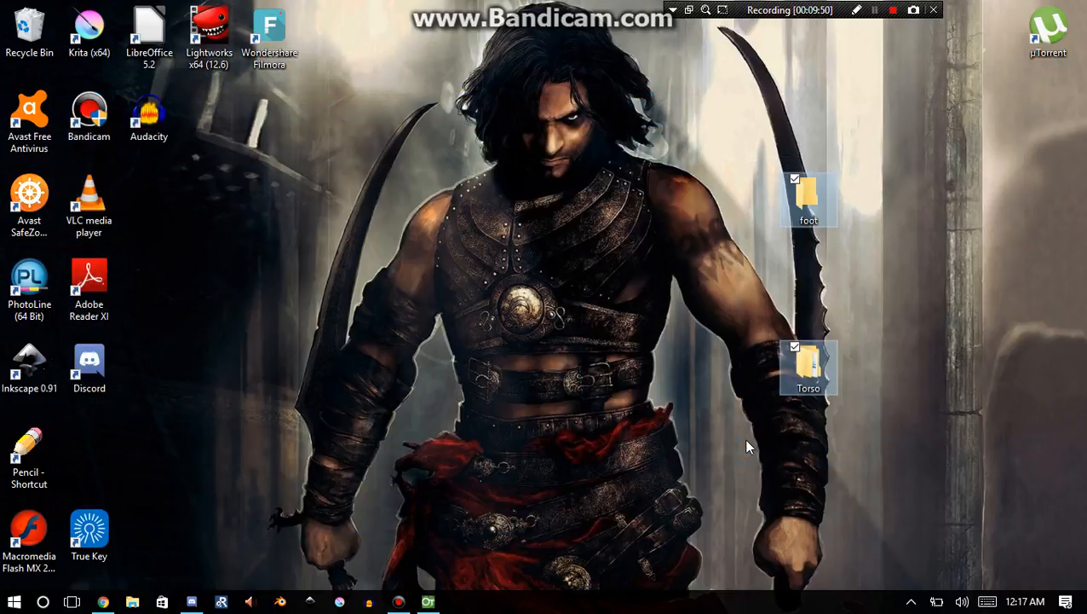
key(Delete)
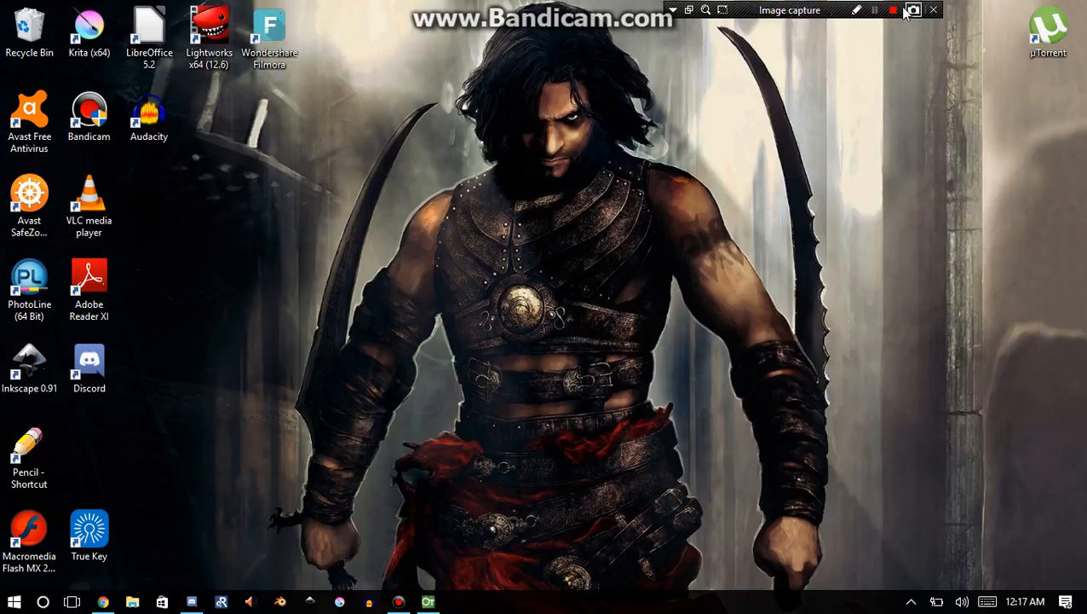